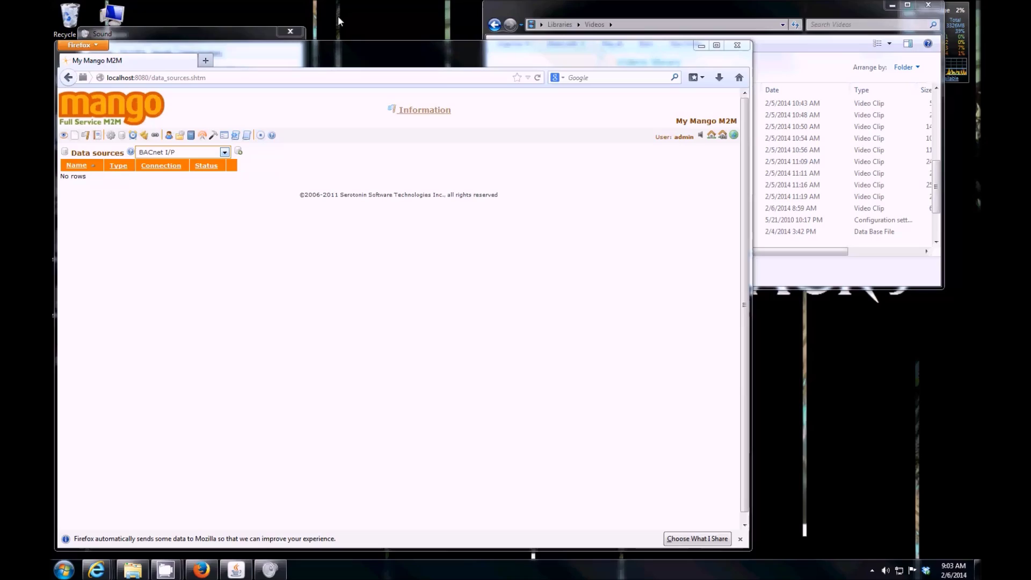
Add a new Modbus Serial data source and name it MBSerial.
left_click(121, 139)
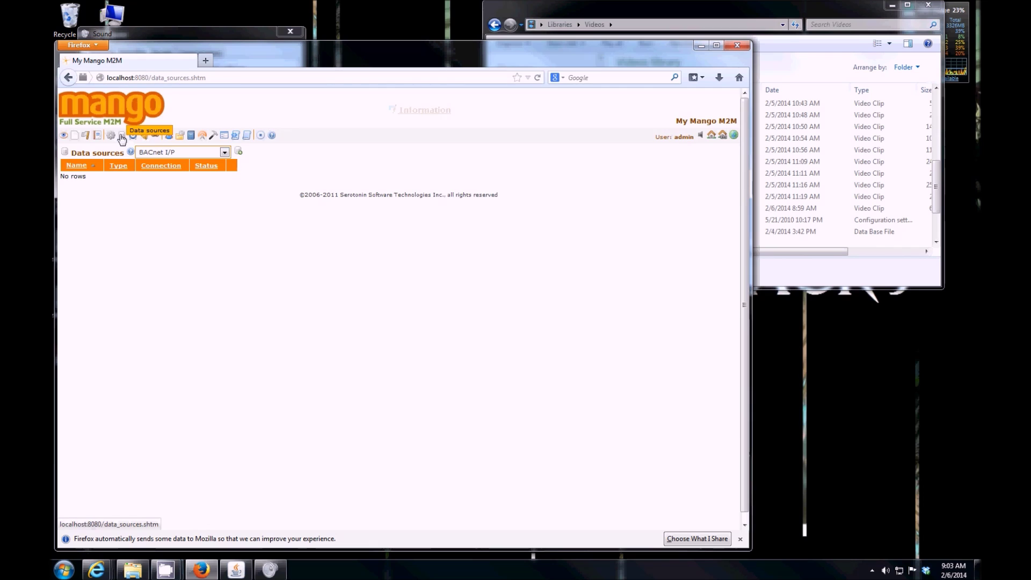
left_click(224, 152)
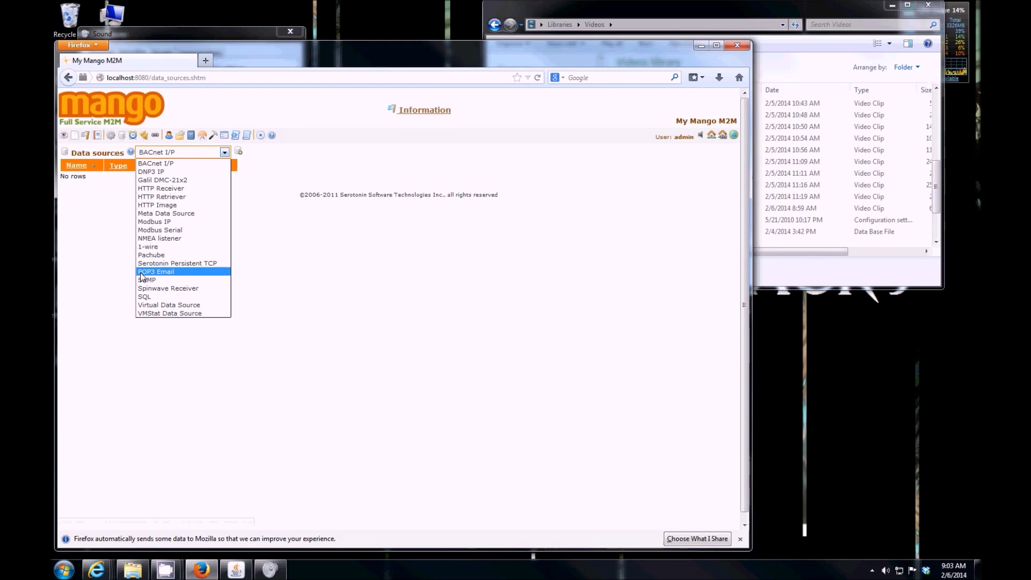
left_click(171, 231)
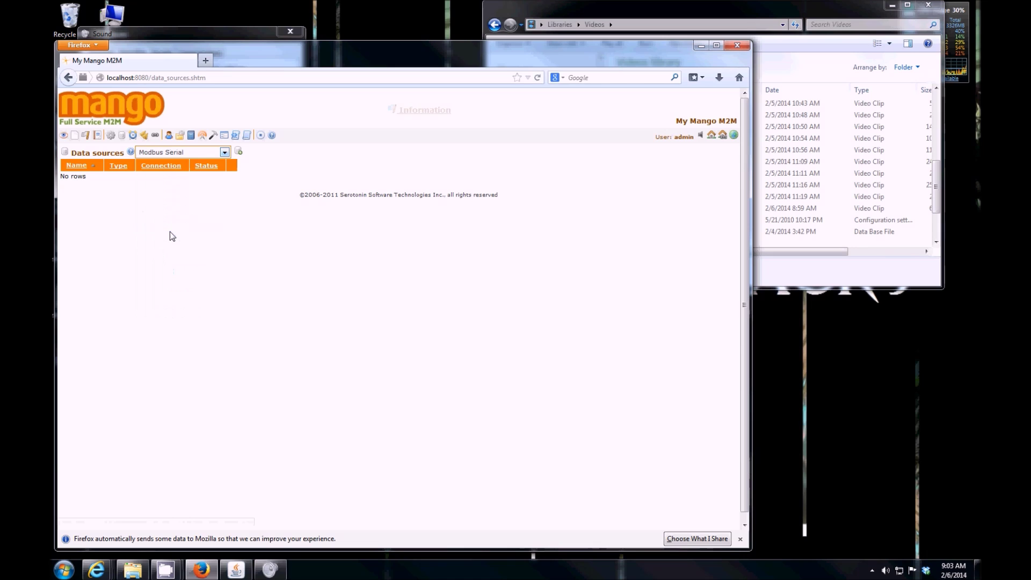
left_click(239, 154)
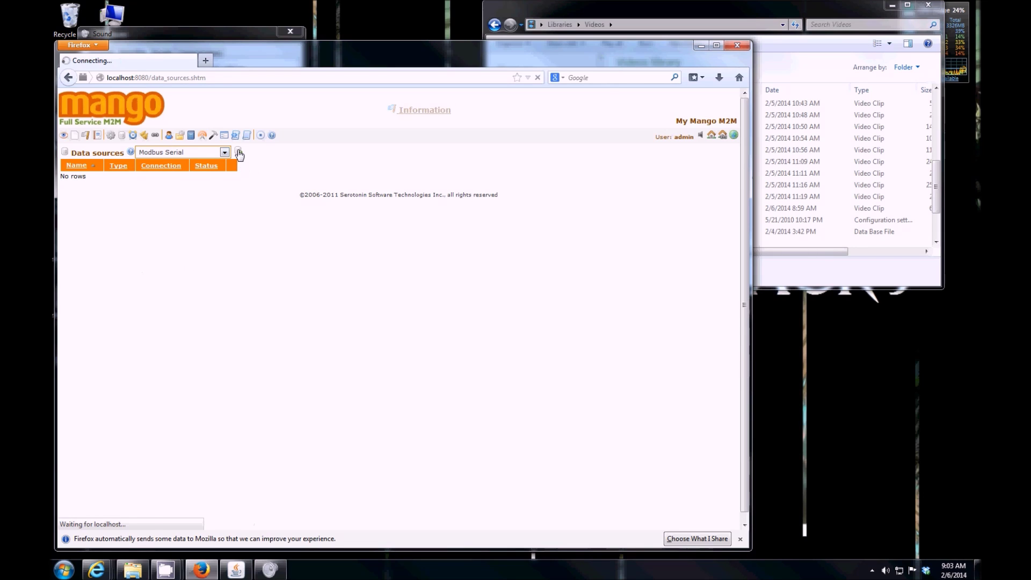
left_click(196, 169)
type("MBSerial")
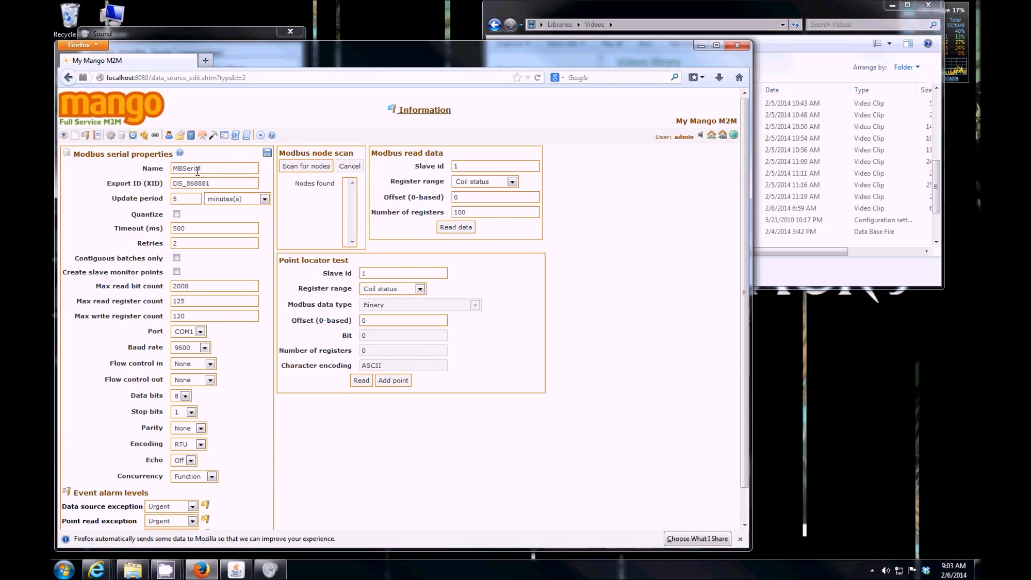
Set the update period to 10 seconds and the serial port to COM2.
left_click(265, 200)
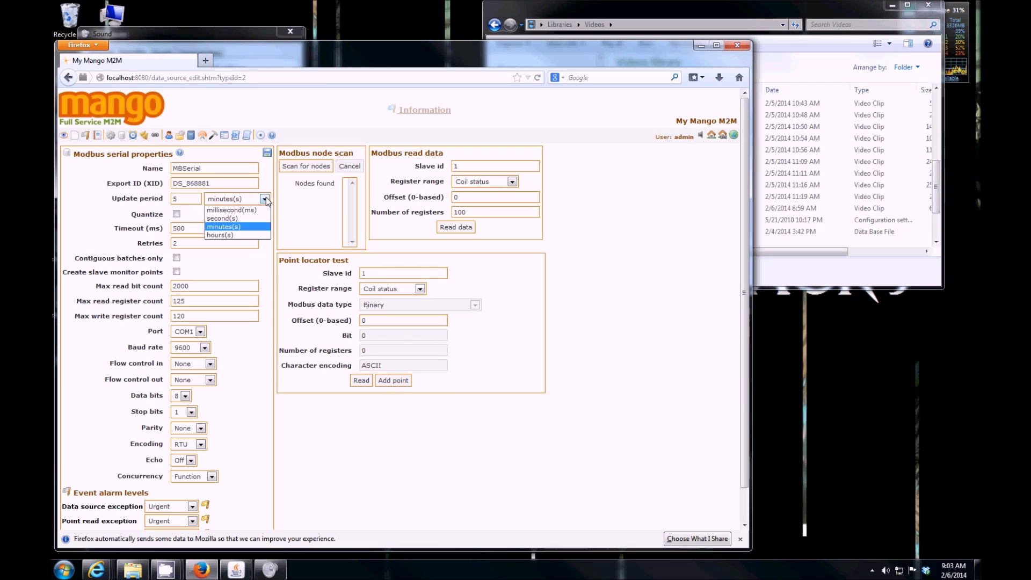
left_click(220, 218)
double_click(196, 197)
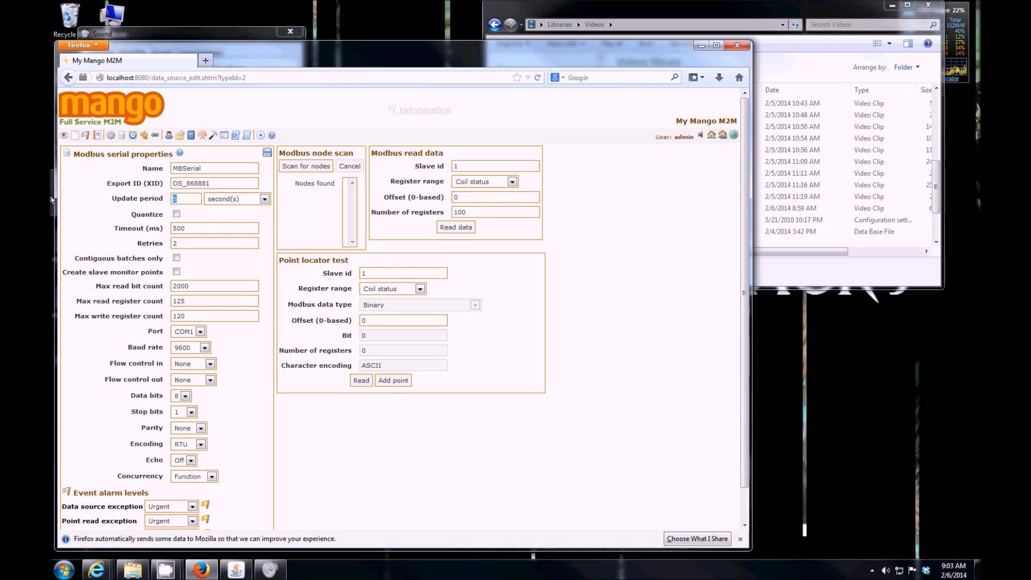
key("ctrl+a")
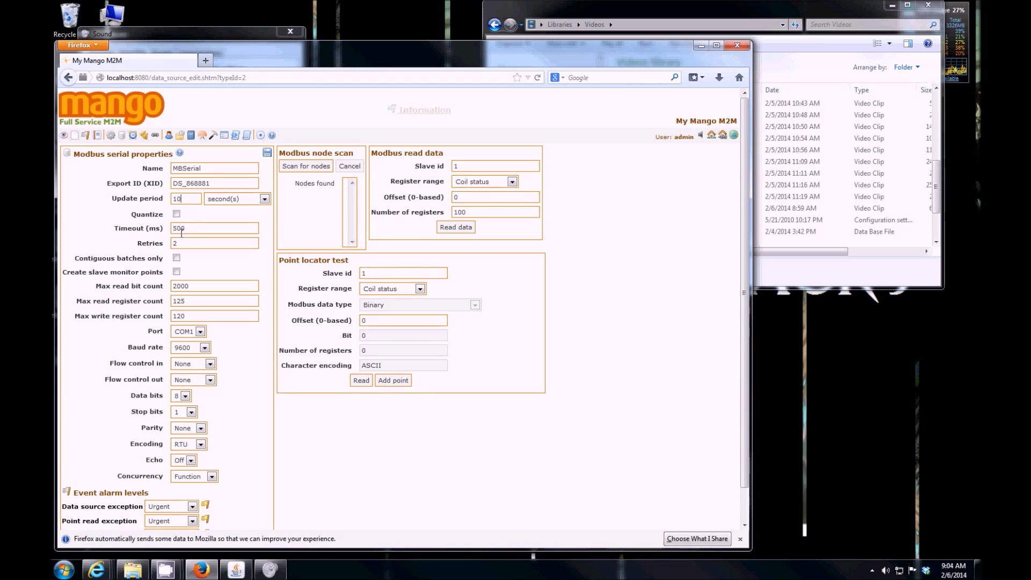
left_click(200, 331)
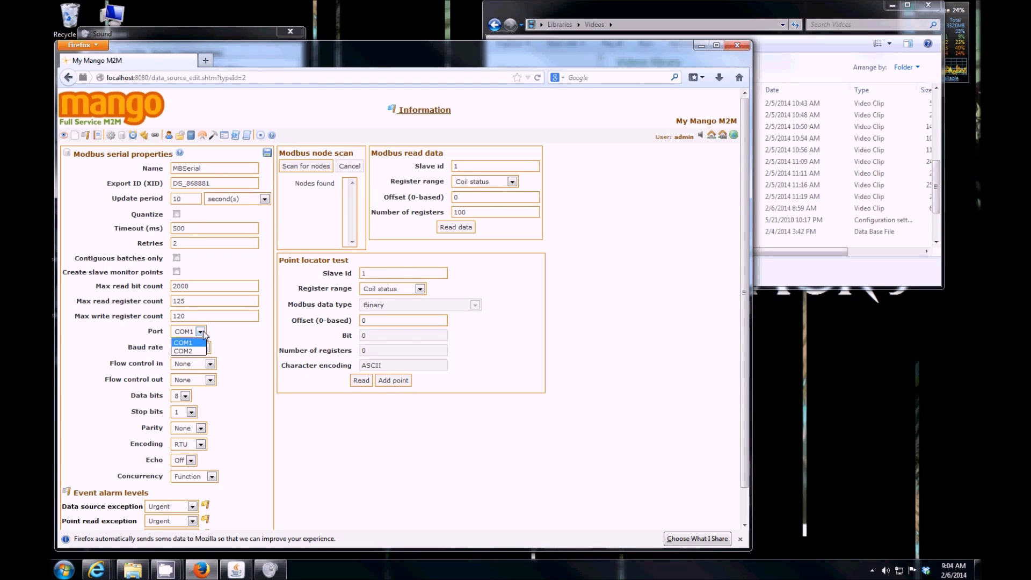
left_click(185, 352)
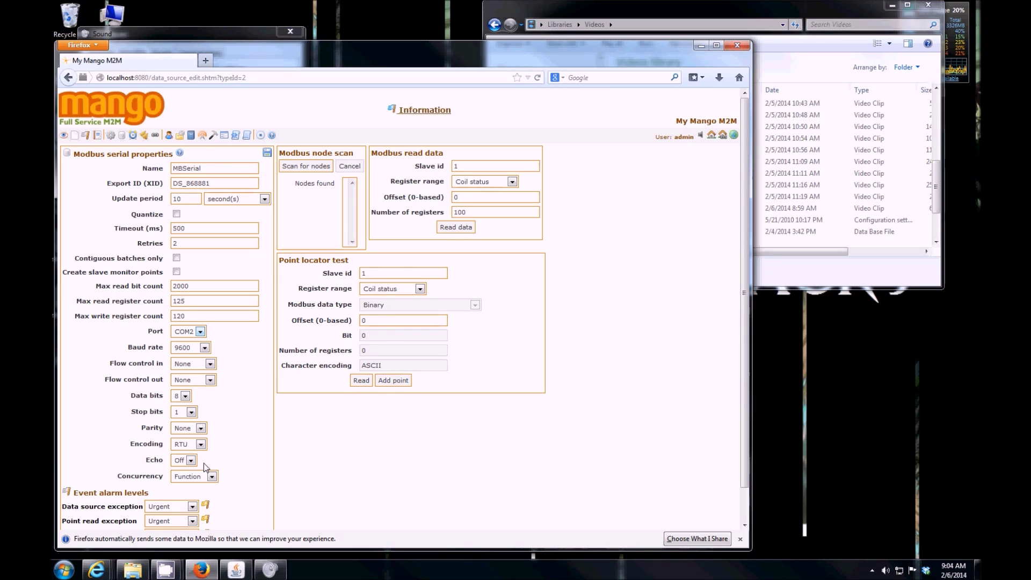
double_click(456, 166)
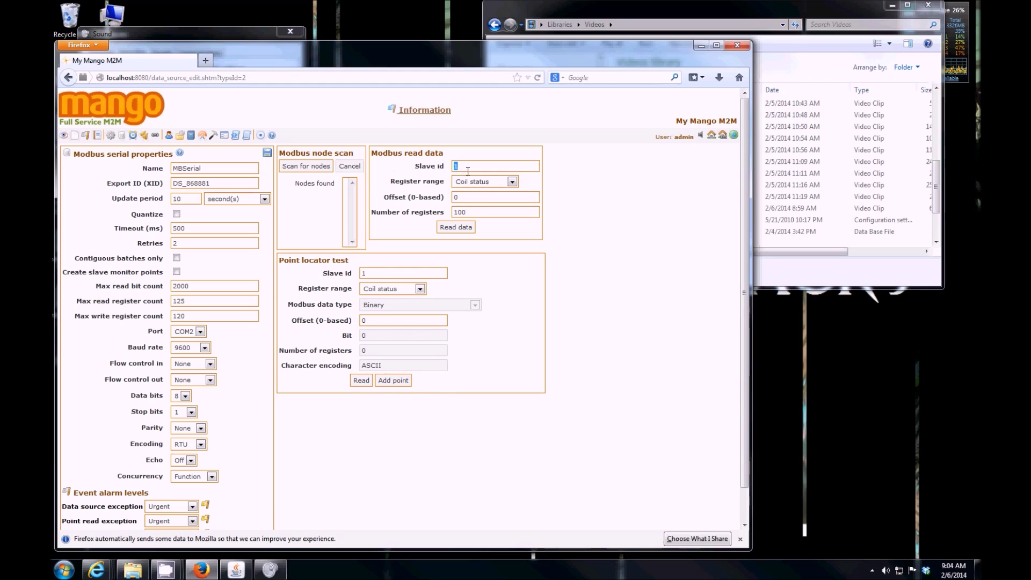
Run a single-point locator test with edited slave id and offset values.
left_click(505, 183)
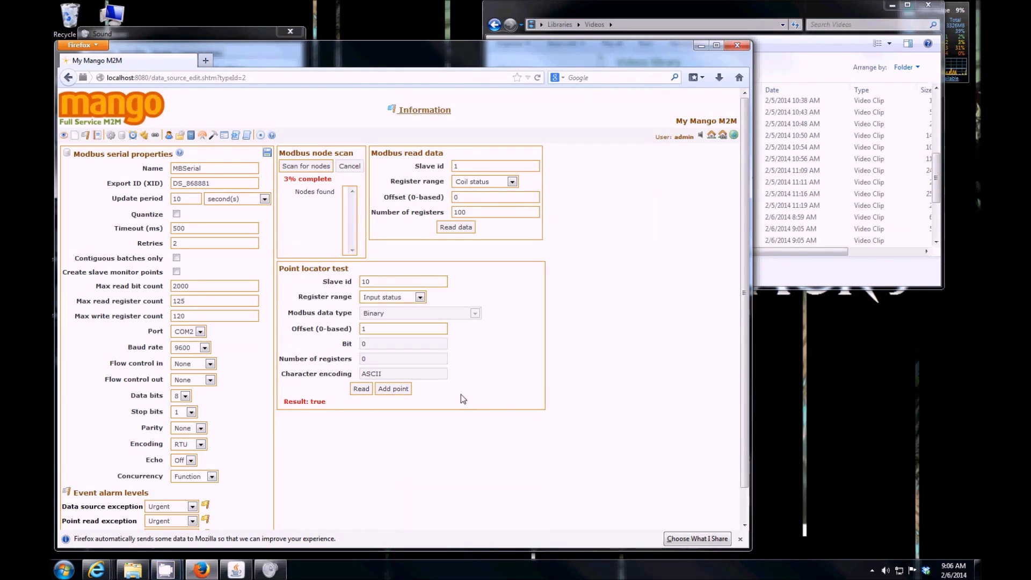
double_click(359, 281)
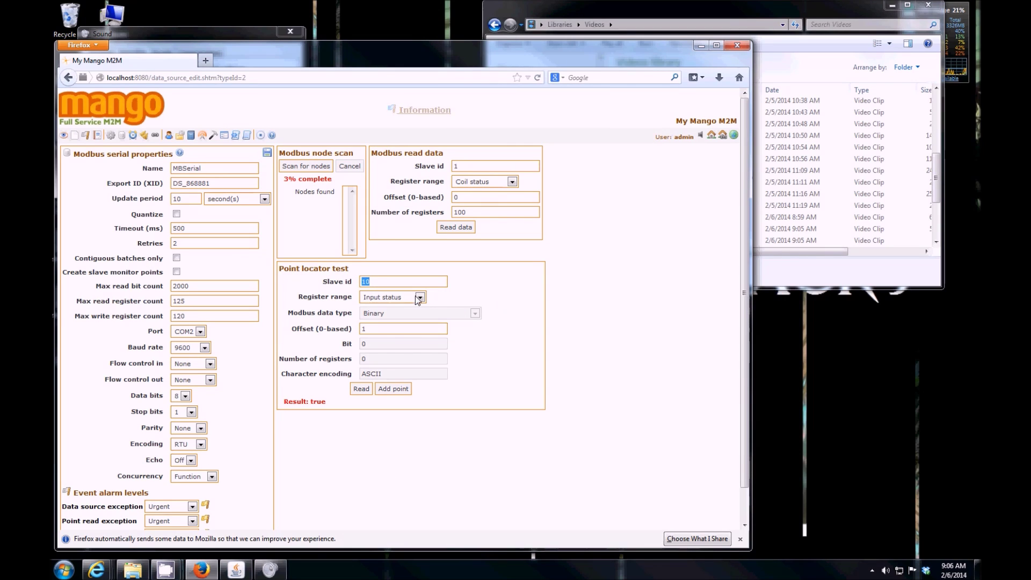
double_click(362, 328)
left_click(361, 389)
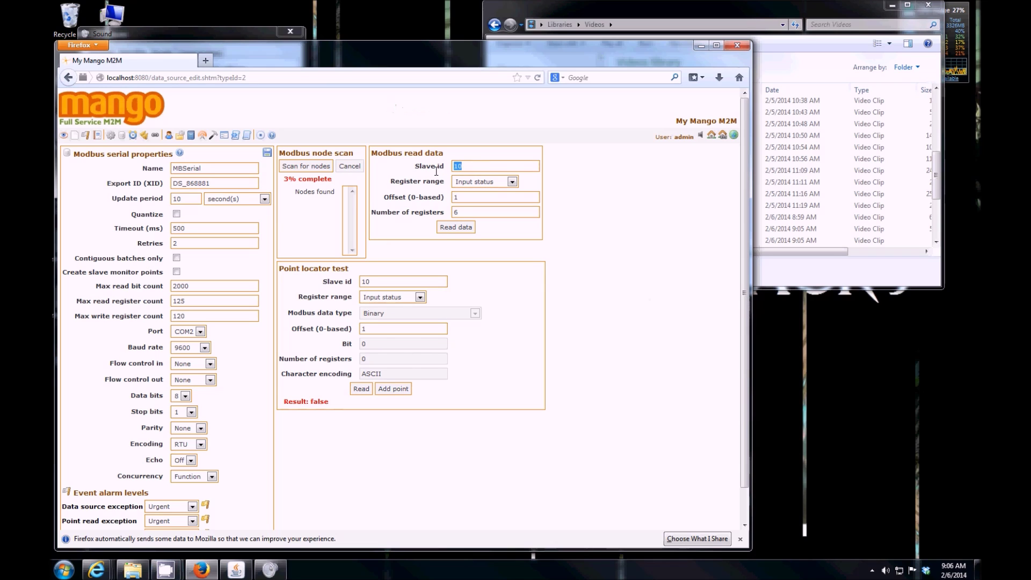
Read six Input status registers from slave 10 starting at offset 1.
left_click(512, 182)
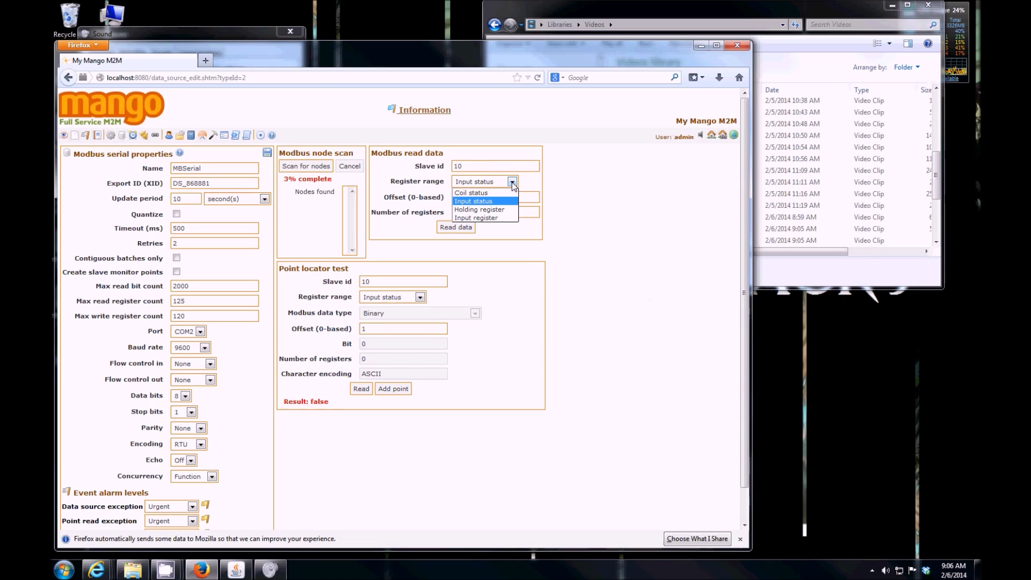
left_click(513, 184)
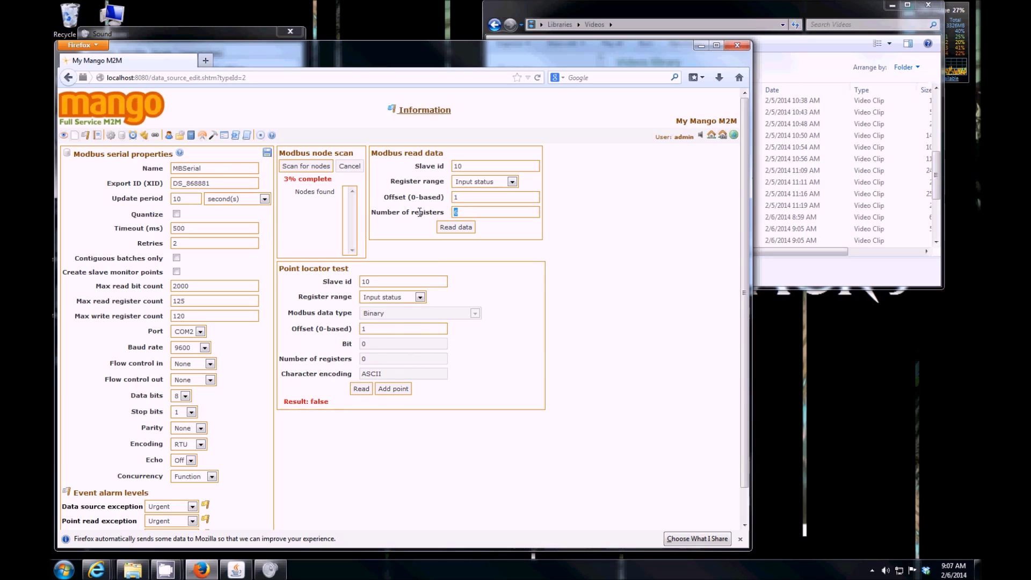
left_click(456, 227)
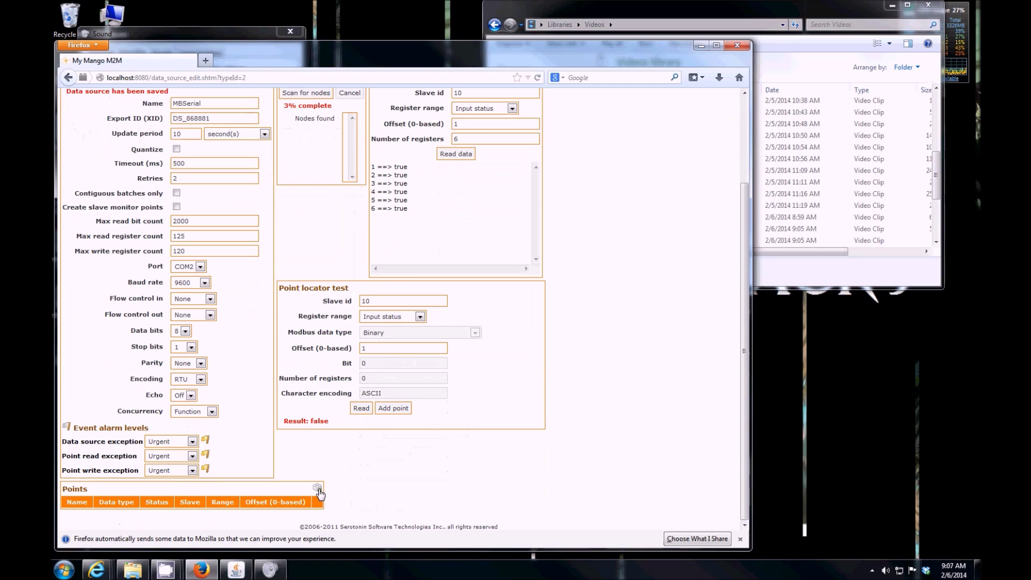
Add binary point DI01 using the Input status register range and save it.
left_click(319, 491)
scroll(319, 494, "down", 4)
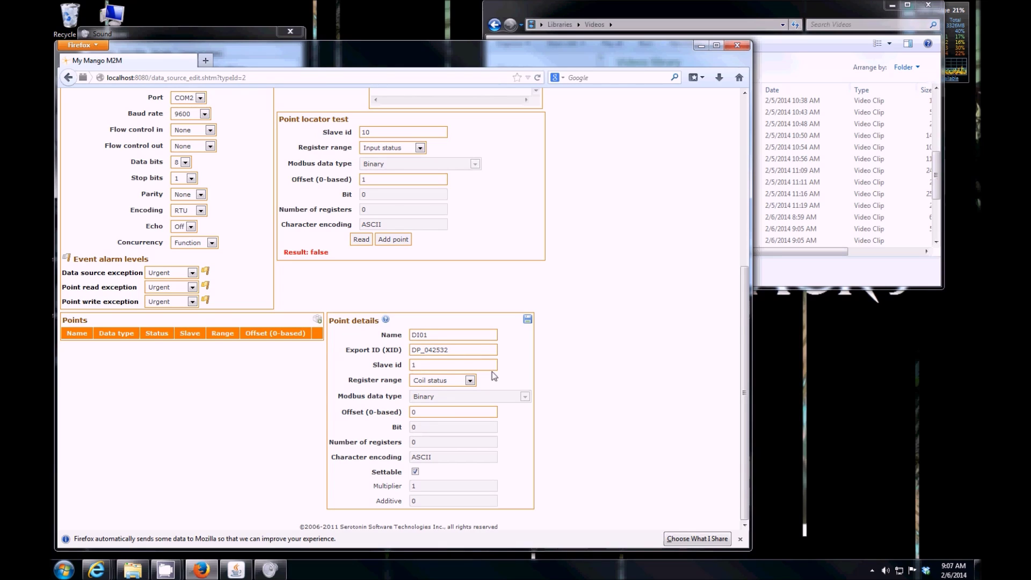
type("0")
left_click(470, 381)
left_click(433, 409)
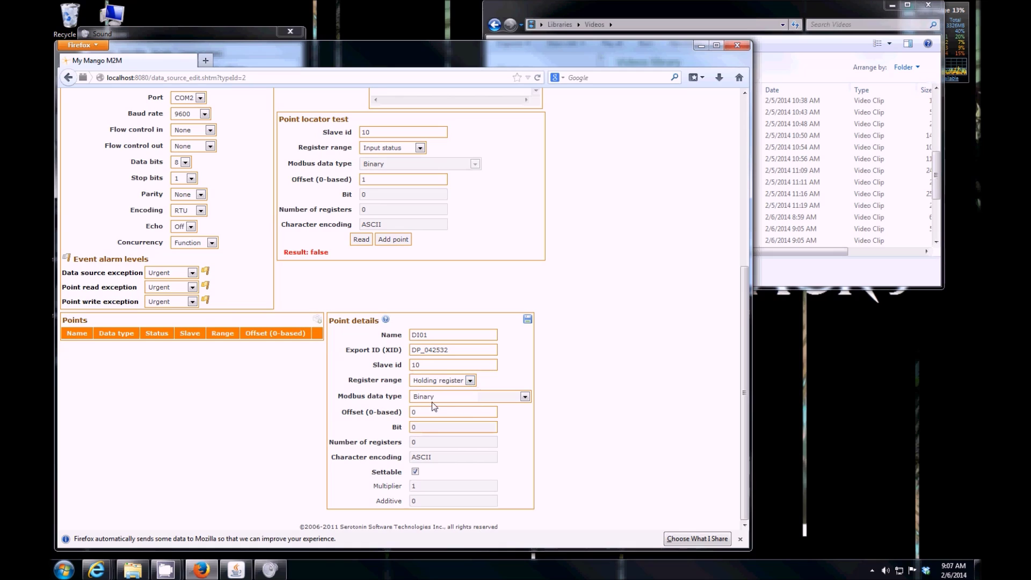
left_click(470, 380)
left_click(448, 400)
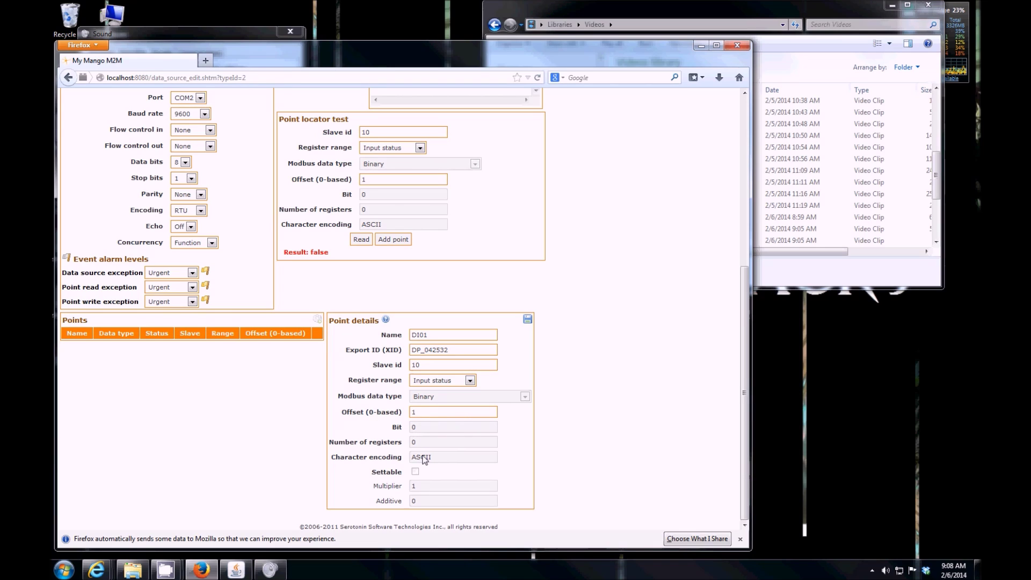
left_click(527, 321)
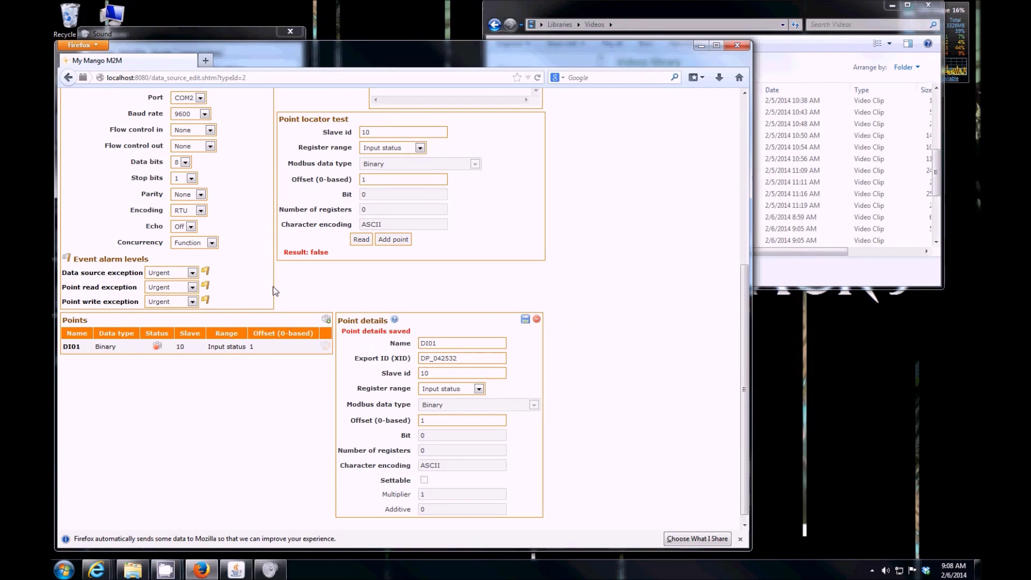
Add another DI point, then change DI03's register range to Input status and save.
left_click(327, 322)
left_click(442, 339)
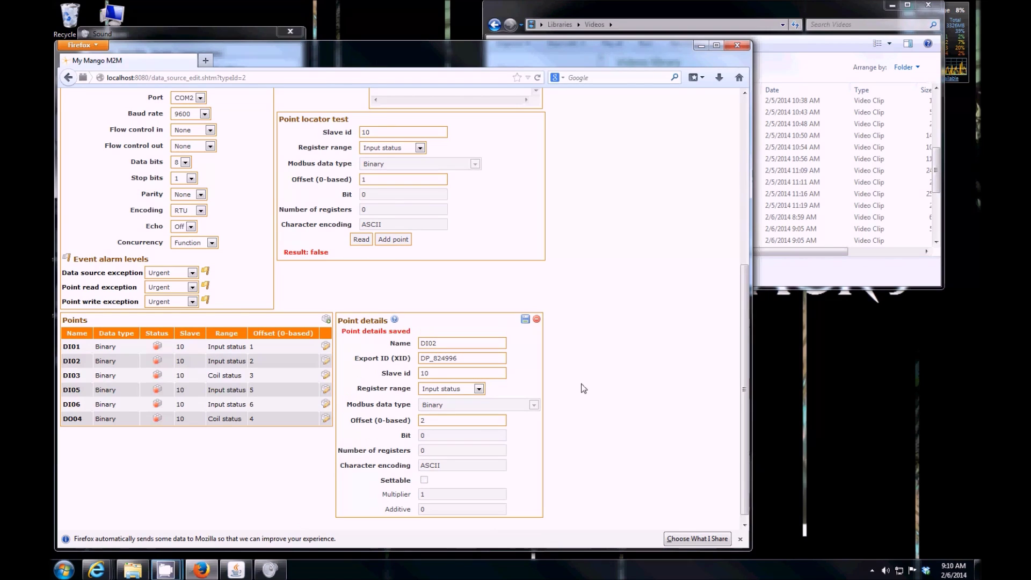
left_click(326, 375)
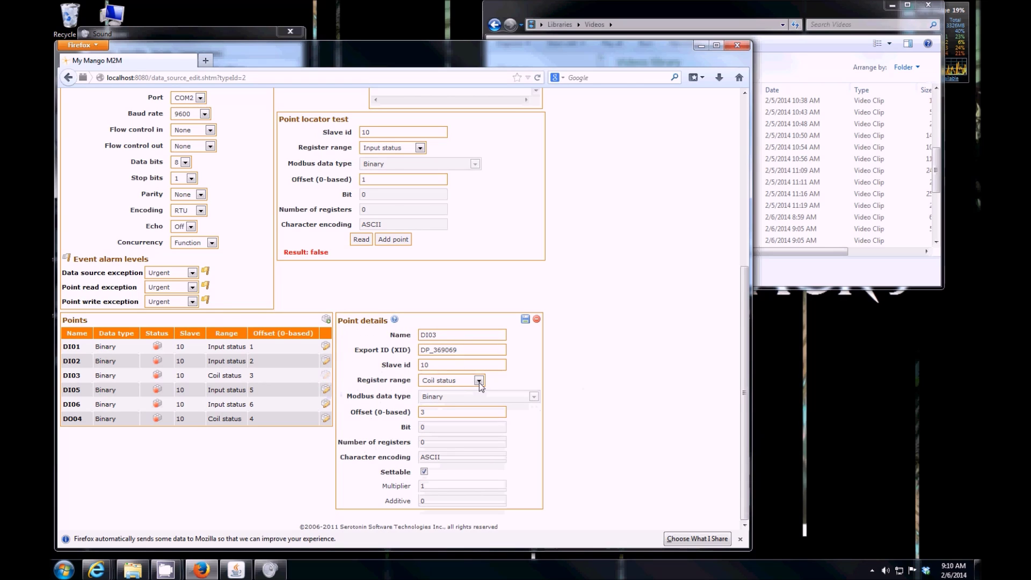
left_click(479, 380)
left_click(447, 400)
left_click(524, 320)
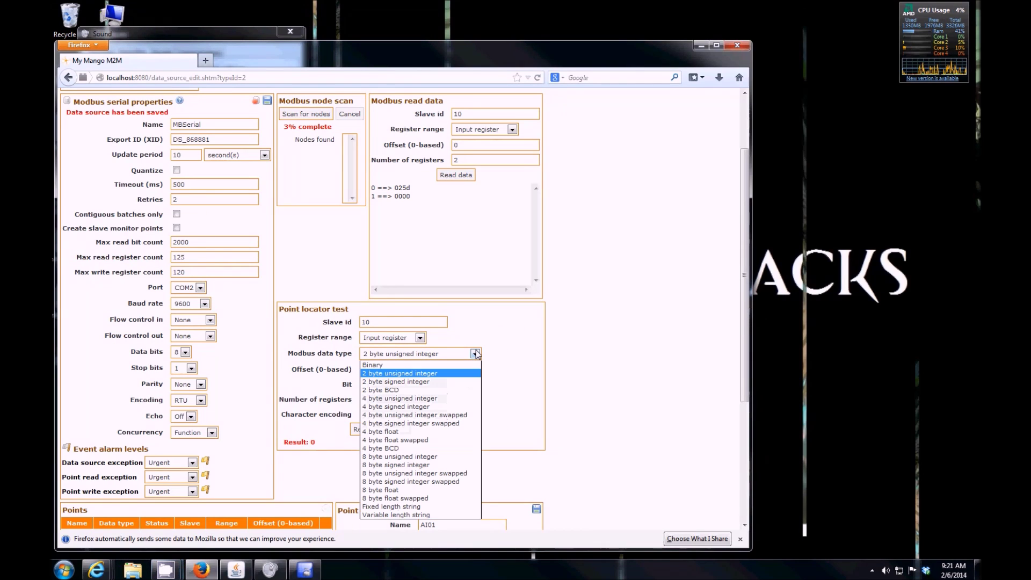
Set up the point locator test on slave 10's input register at offset 0.
key("Up")
key("Return")
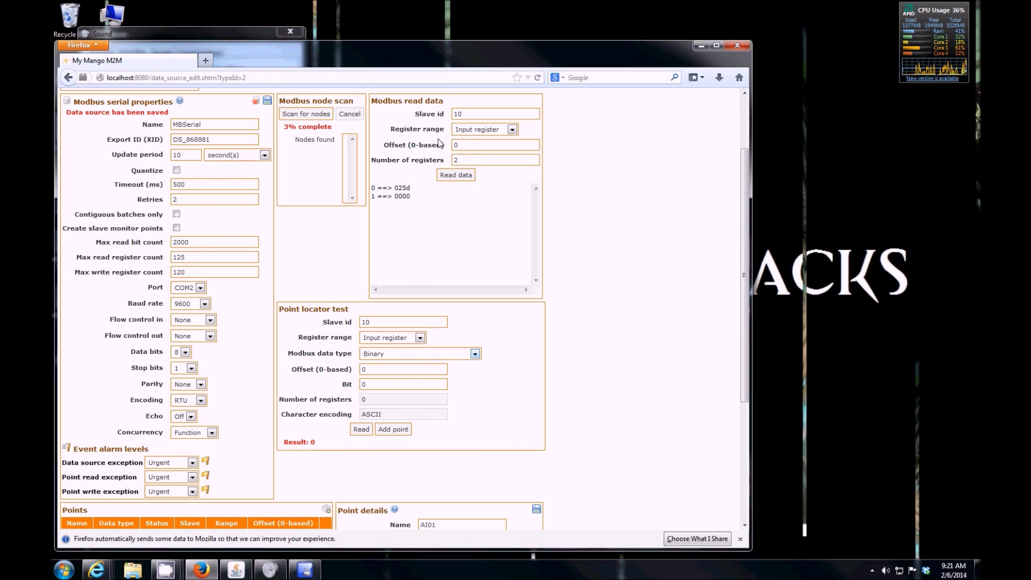
left_click(419, 338)
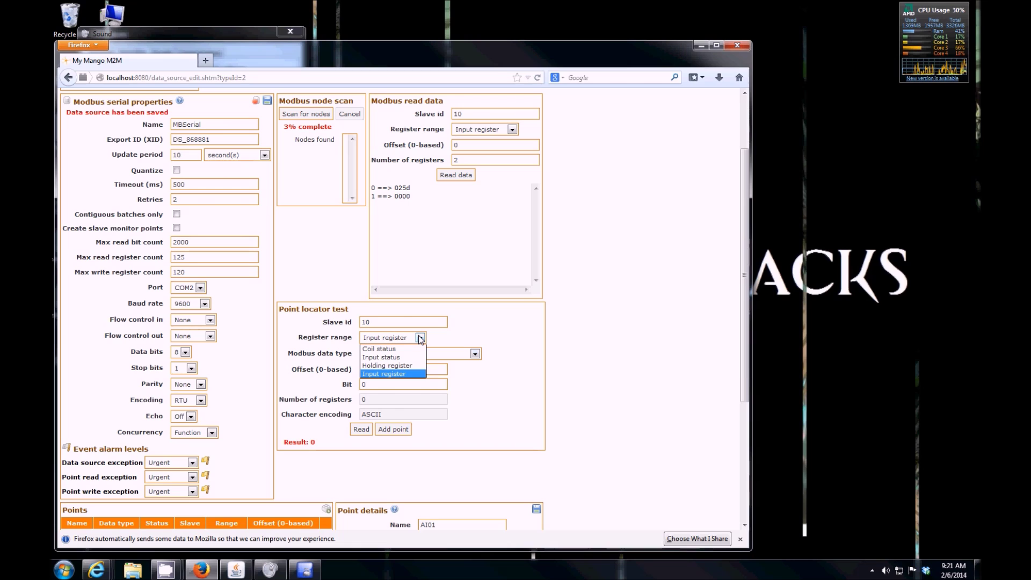
left_click(420, 337)
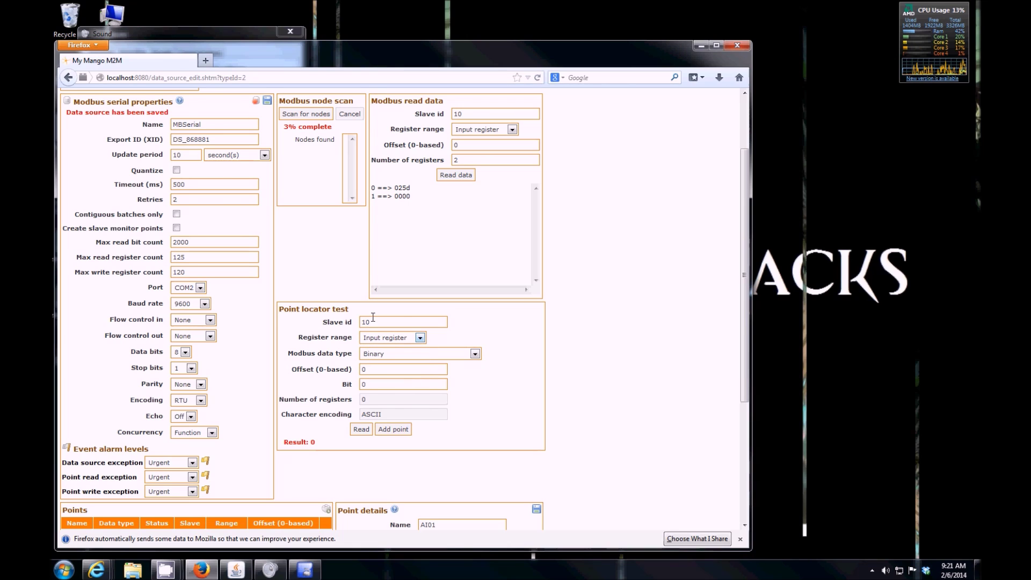
double_click(363, 369)
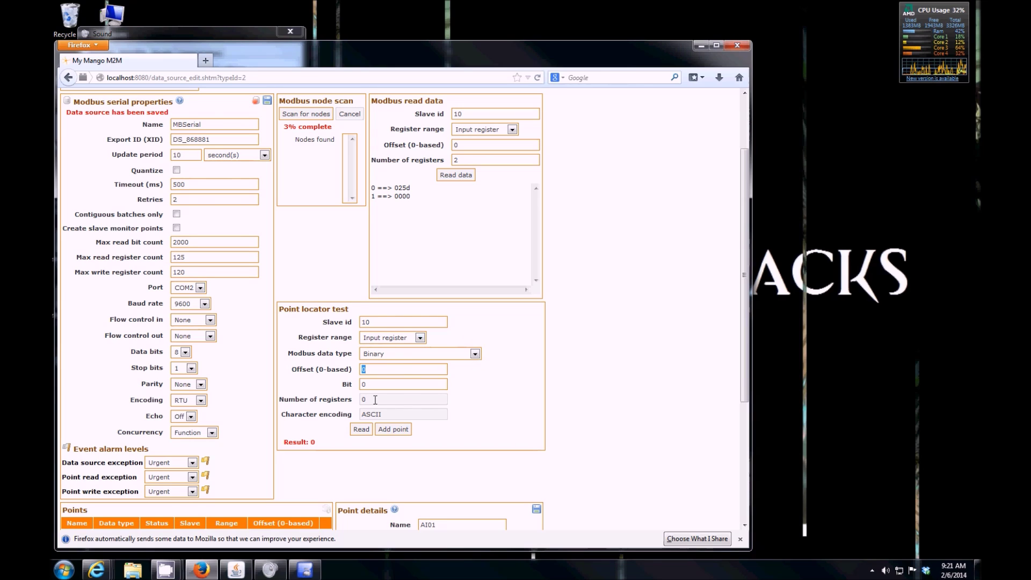
Test-read the register as 2 byte unsigned integer repeatedly until it reaches 1023.
left_click(477, 355)
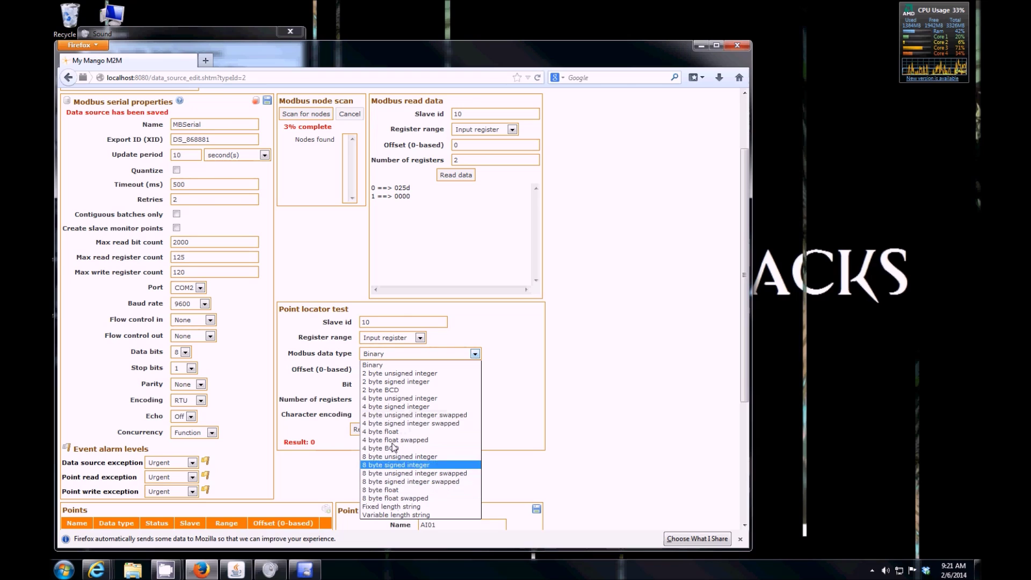
left_click(423, 374)
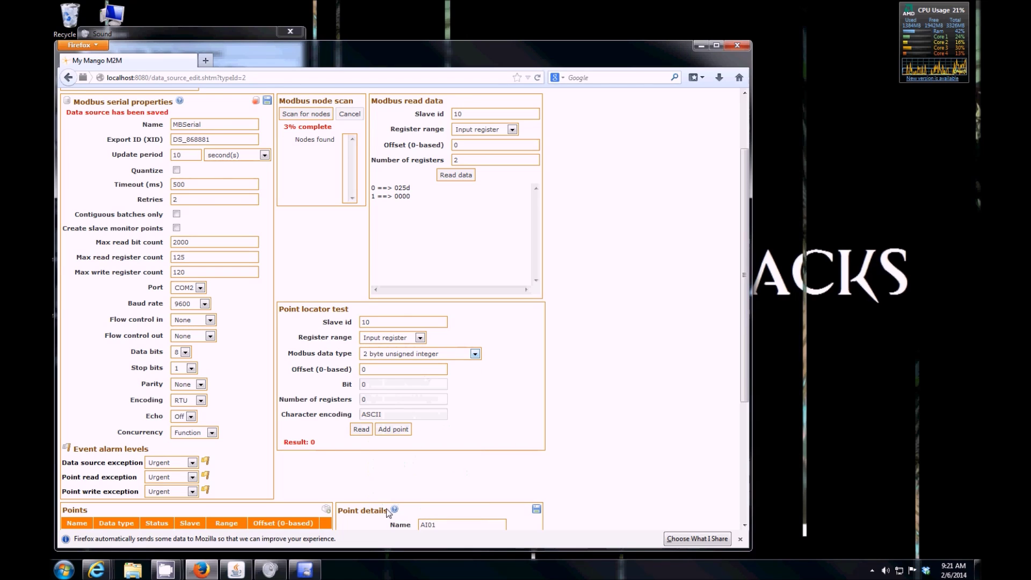
left_click(361, 430)
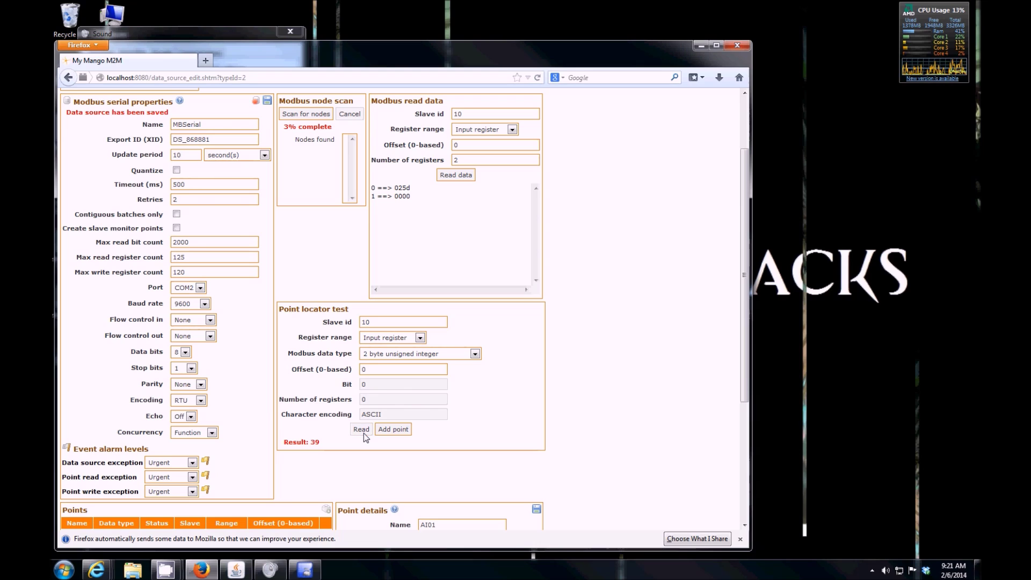
left_click(363, 433)
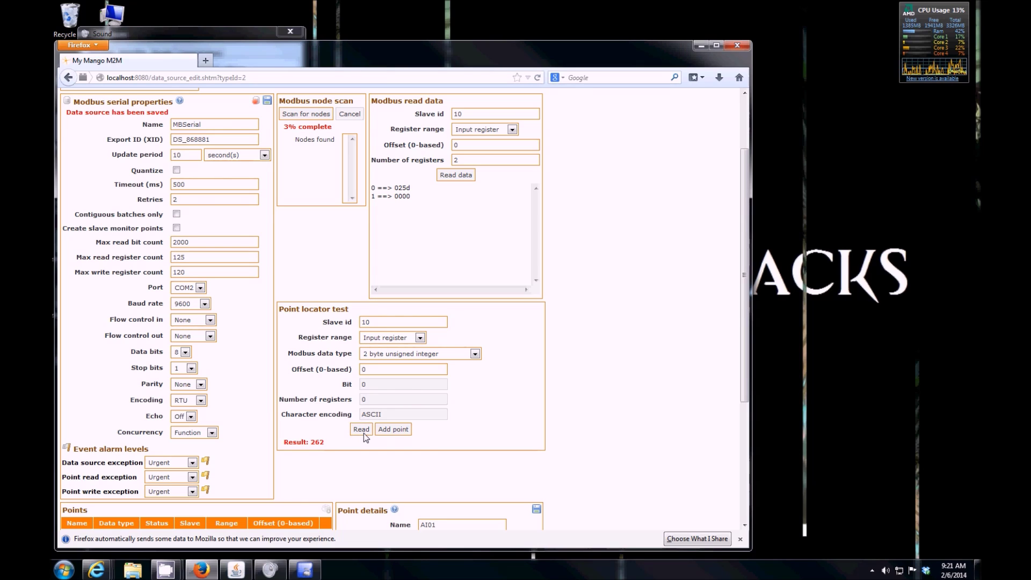
left_click(363, 432)
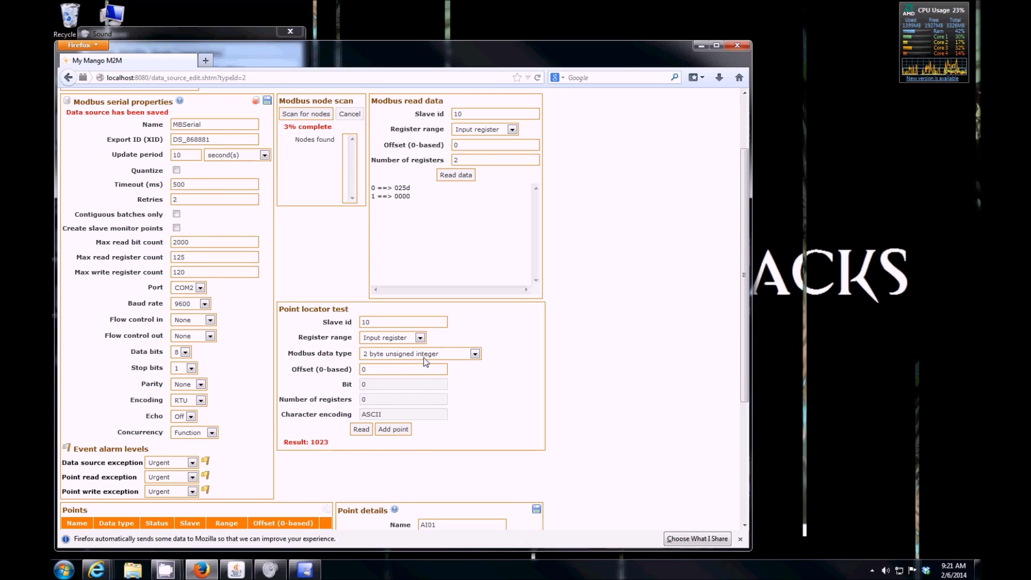
scroll(522, 378, "down", 3)
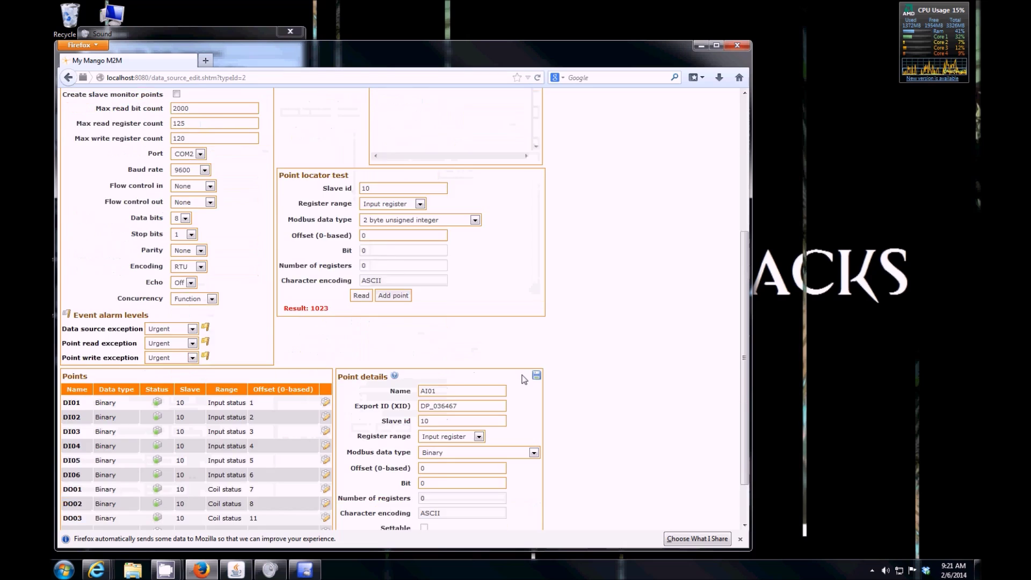
scroll(521, 379, "down", 1)
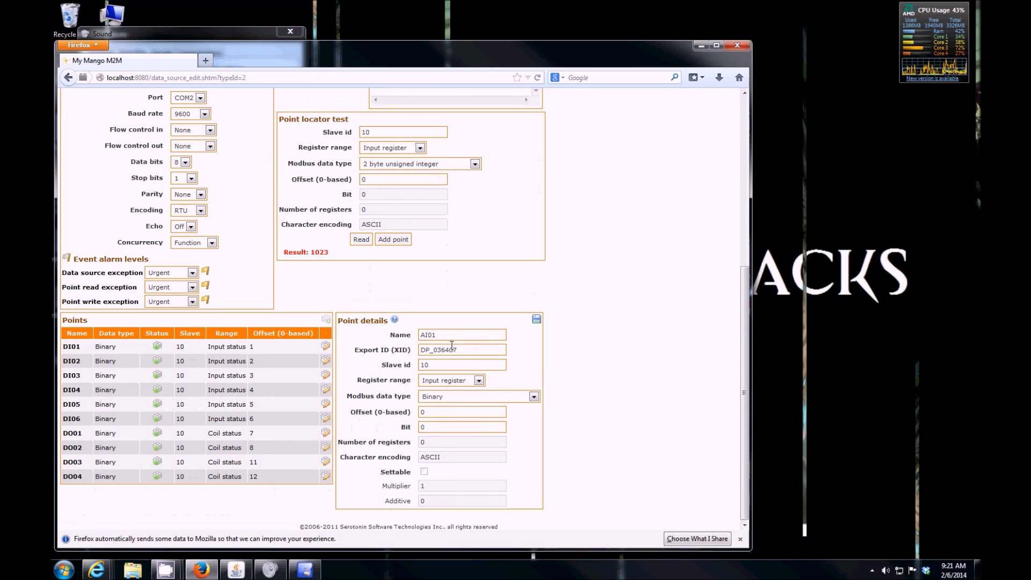
Change point AI01's Modbus data type to 2 byte unsigned integer.
left_click_drag(442, 336, 403, 336)
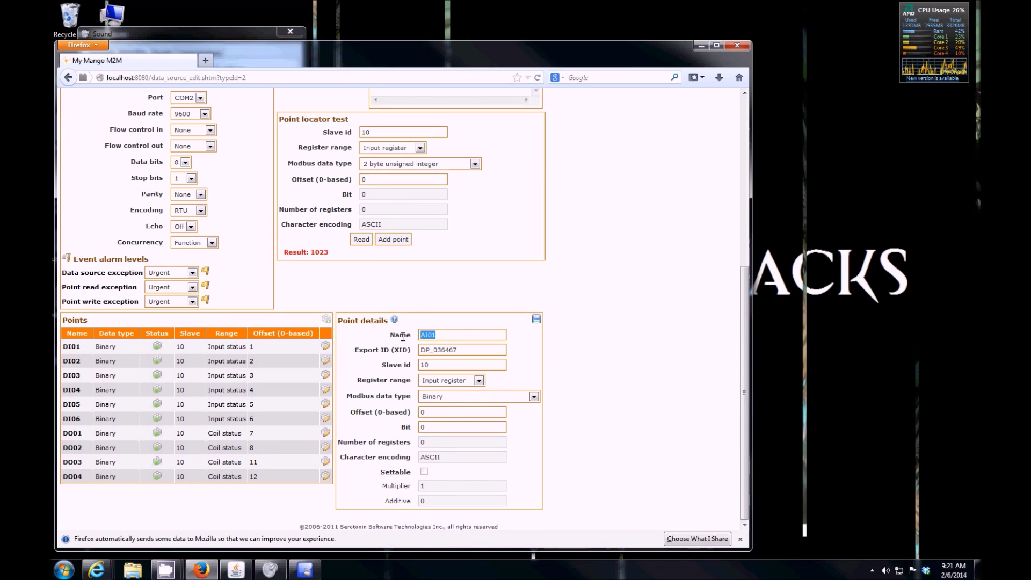
left_click(442, 367)
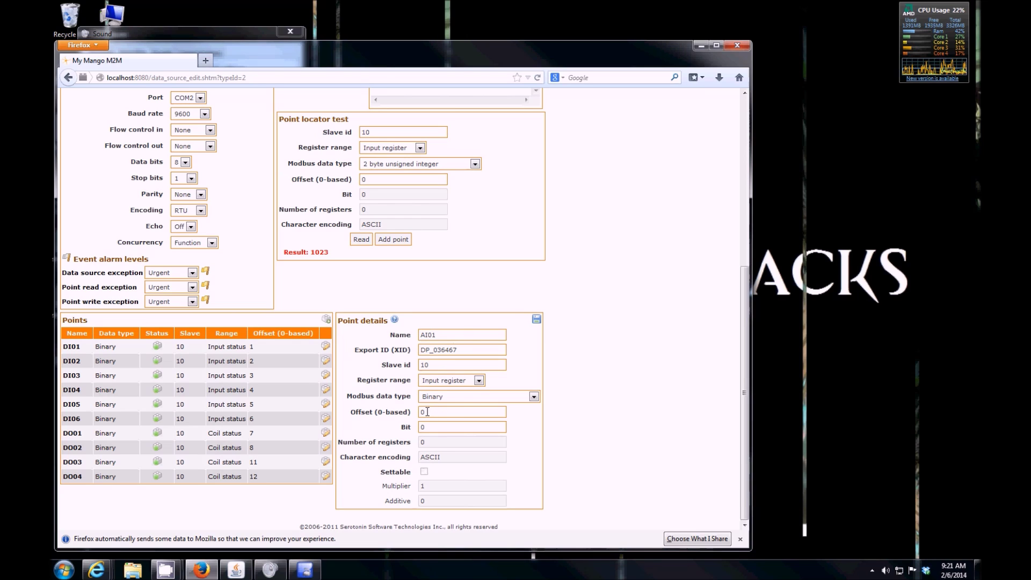
left_click(528, 397)
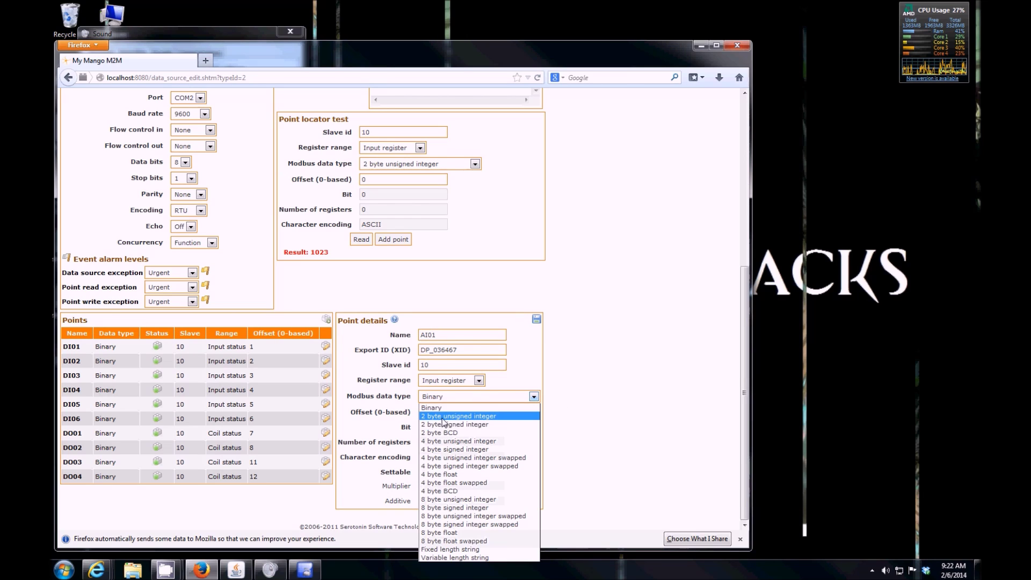
left_click(444, 422)
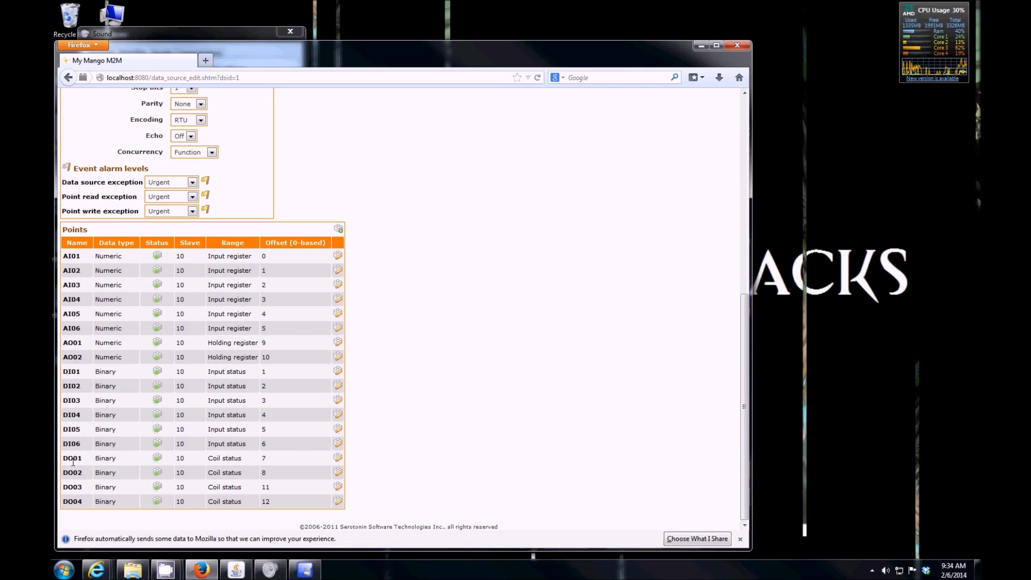
scroll(73, 461, "up", 8)
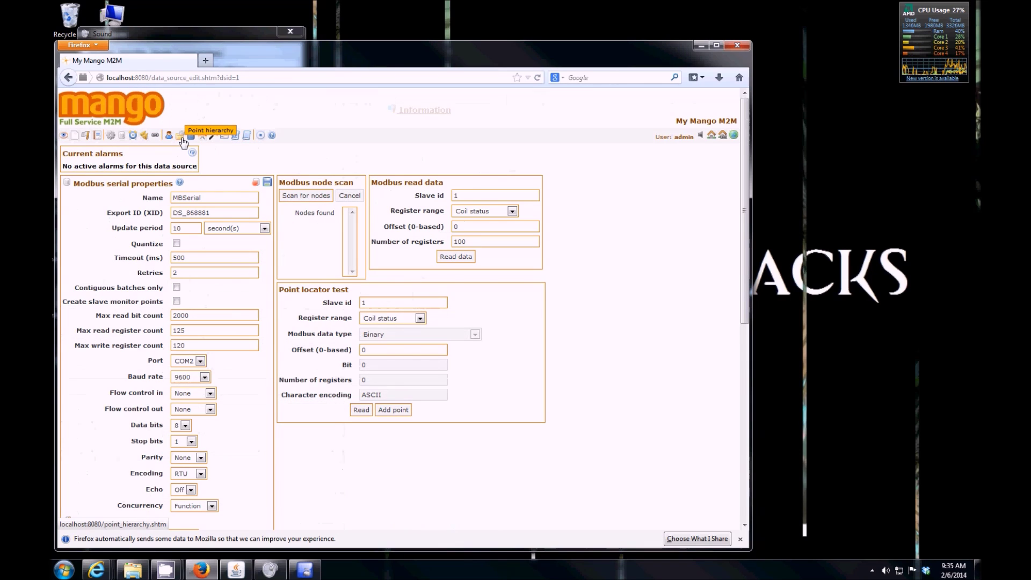
left_click(63, 135)
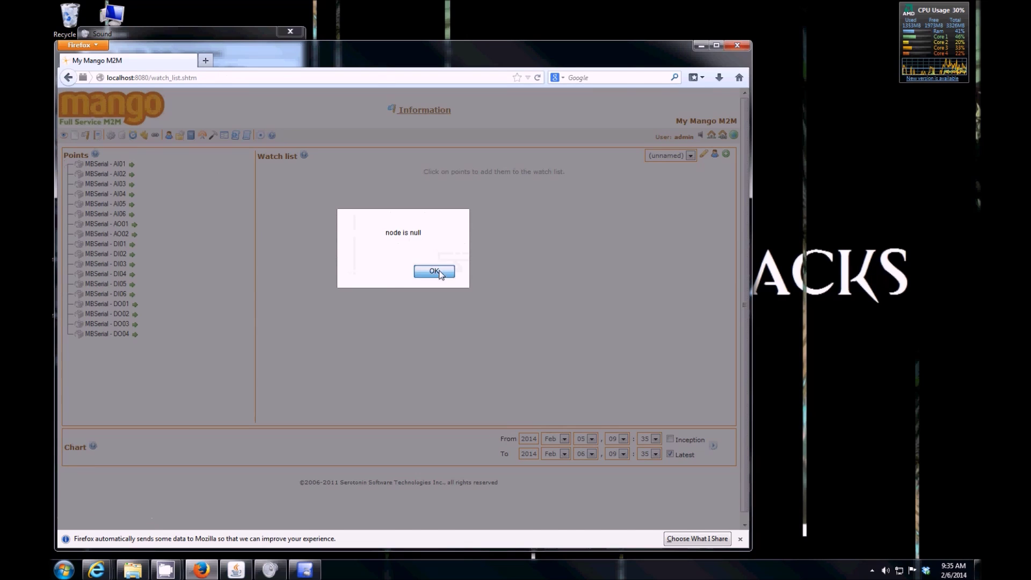
Dismiss the 'node is null' alert and add AI01, AI02 and DI01–DI06 to the watch list.
left_click(447, 271)
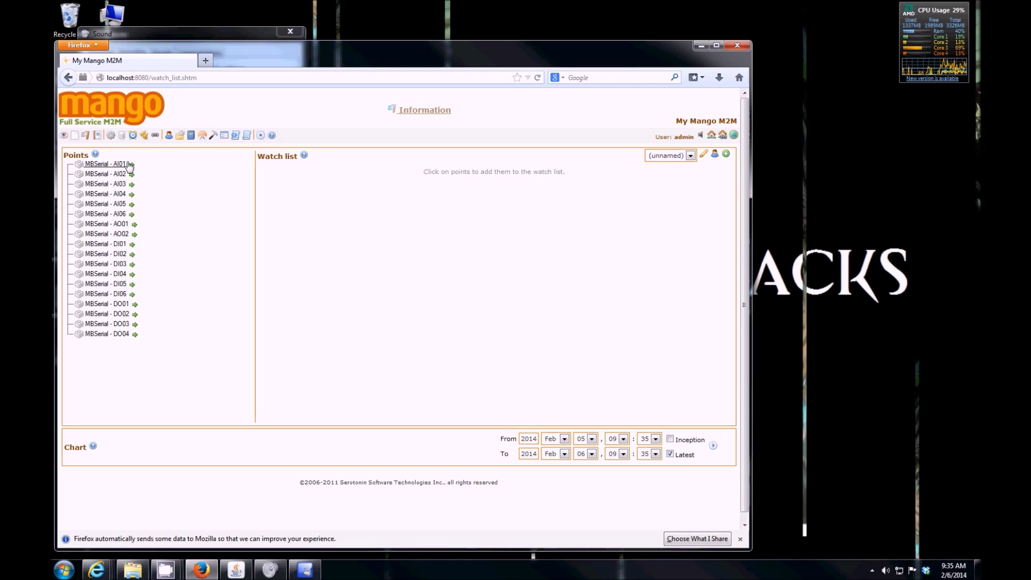
left_click(133, 164)
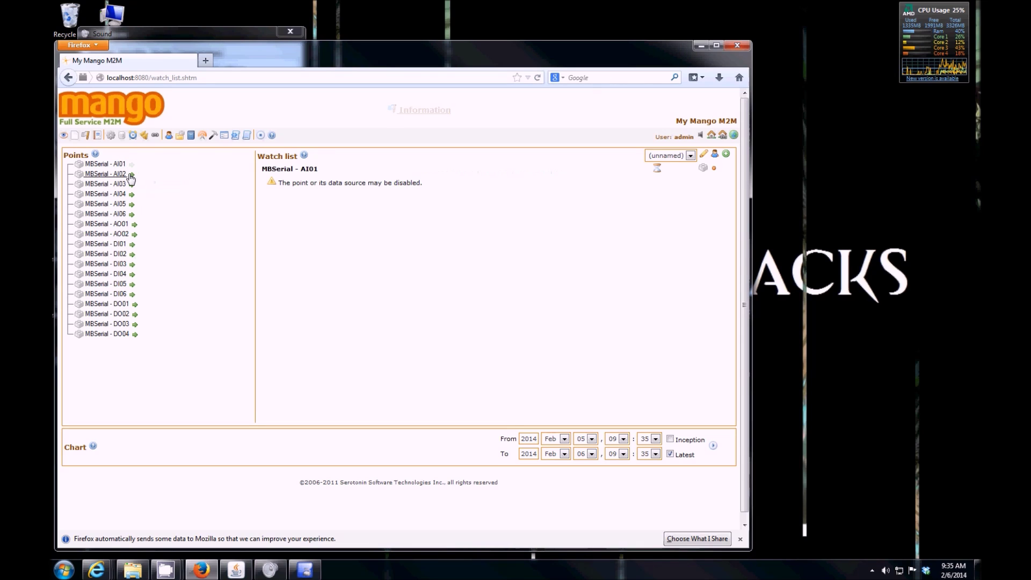
left_click(132, 175)
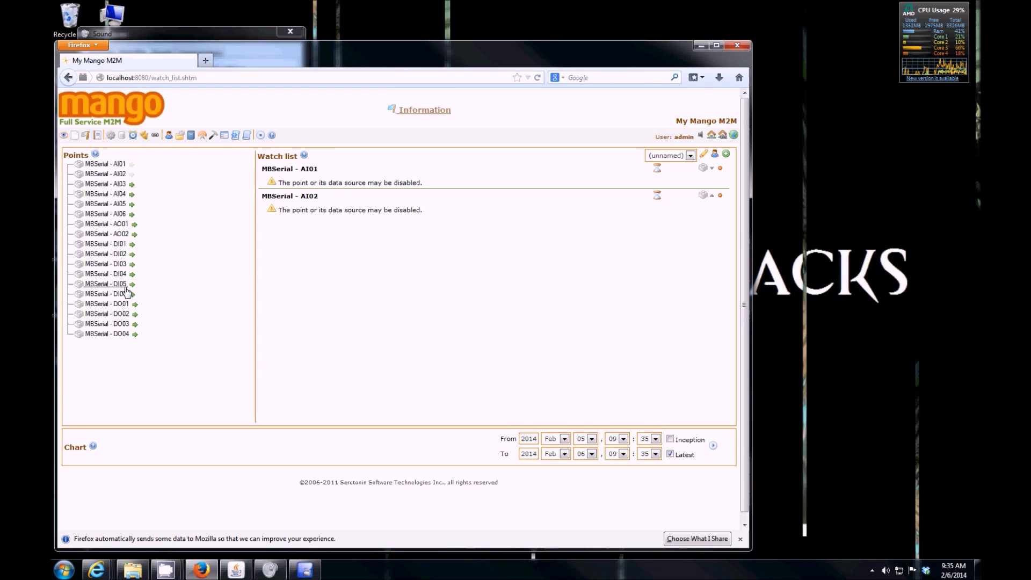
left_click(132, 244)
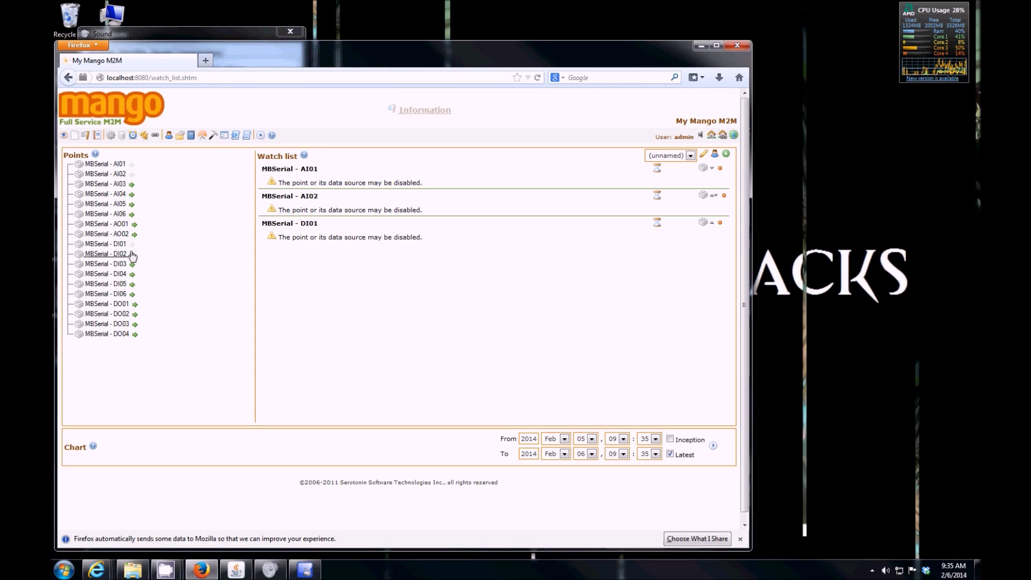
left_click(132, 264)
left_click(132, 274)
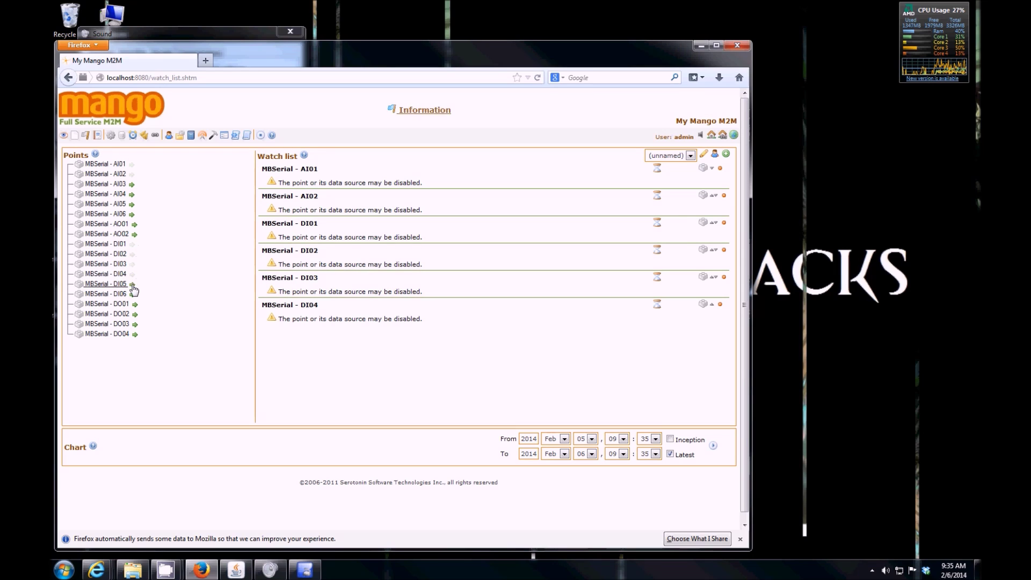
left_click(133, 294)
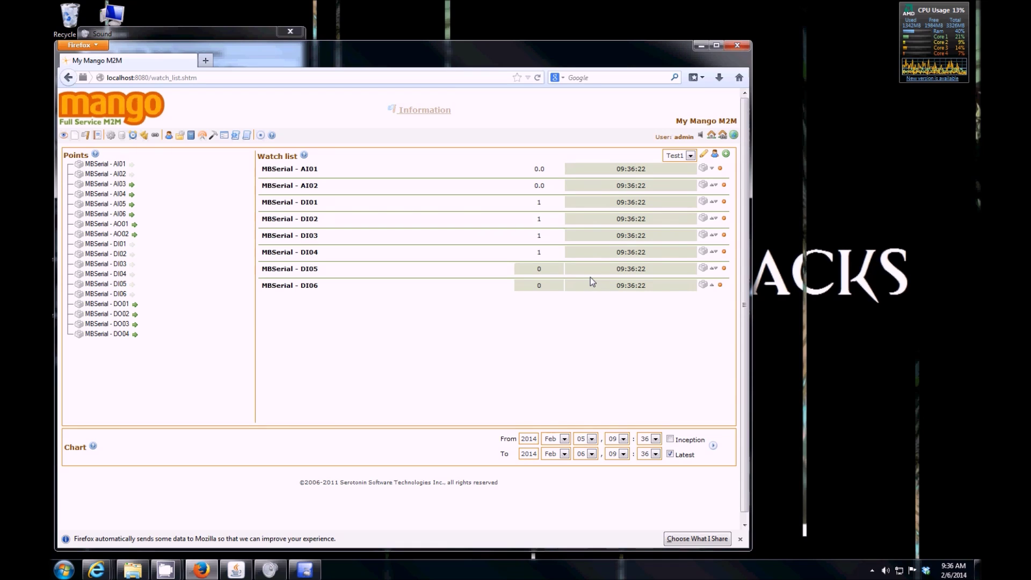
left_click(75, 137)
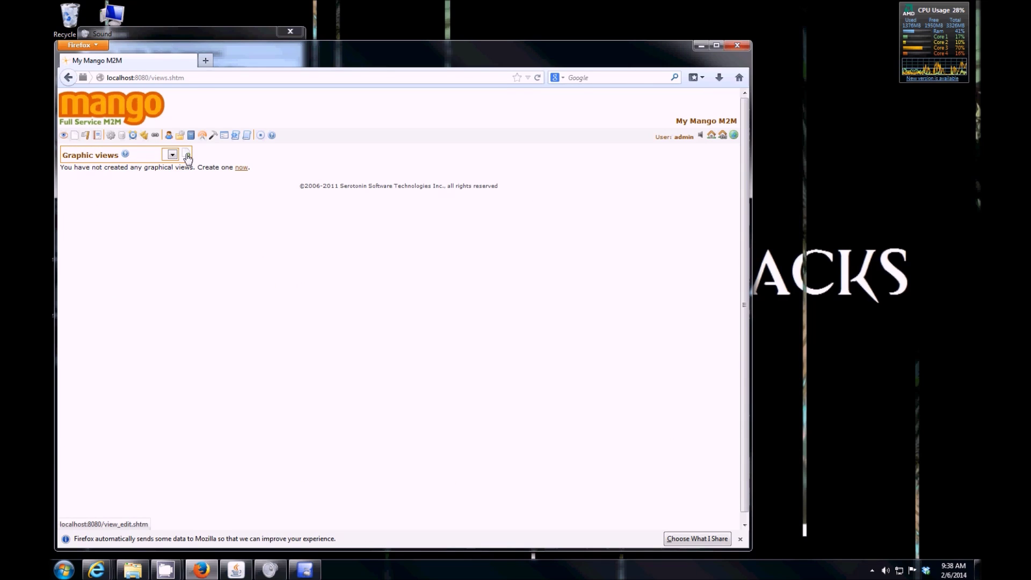
Create graphical view View01 and choose Binary graphic as the component type.
left_click(187, 155)
left_click(170, 168)
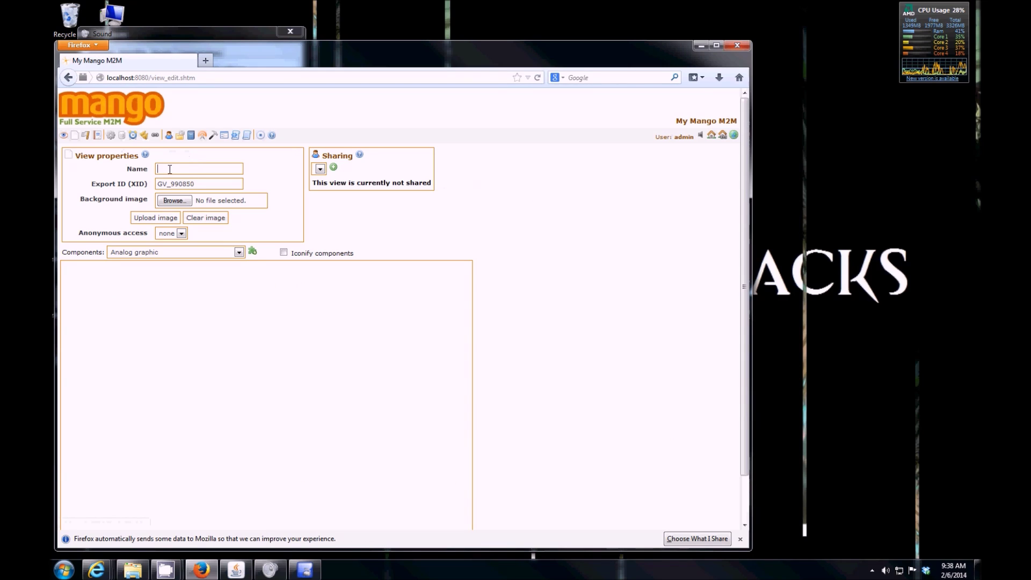
type("ie")
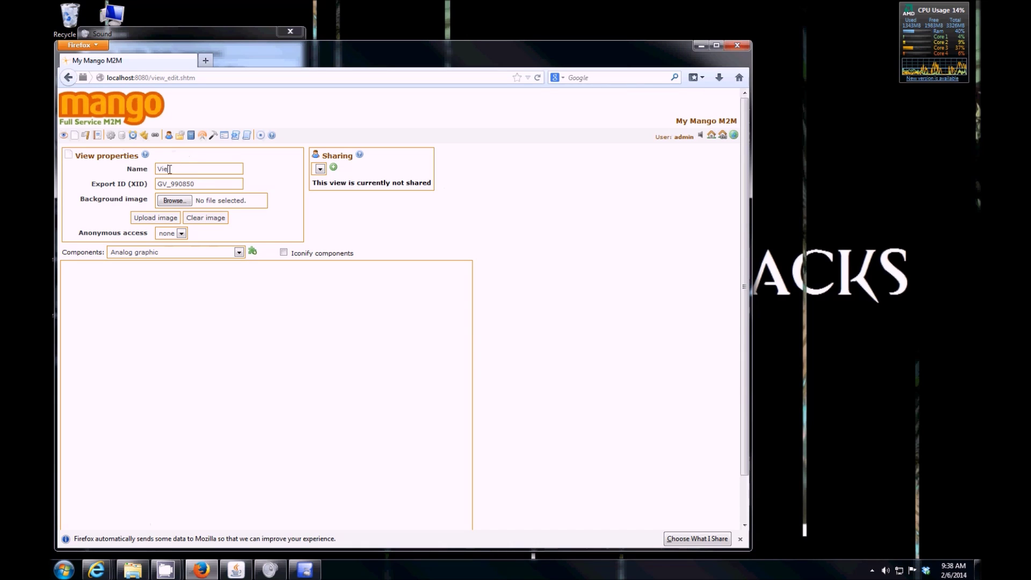
type("w1")
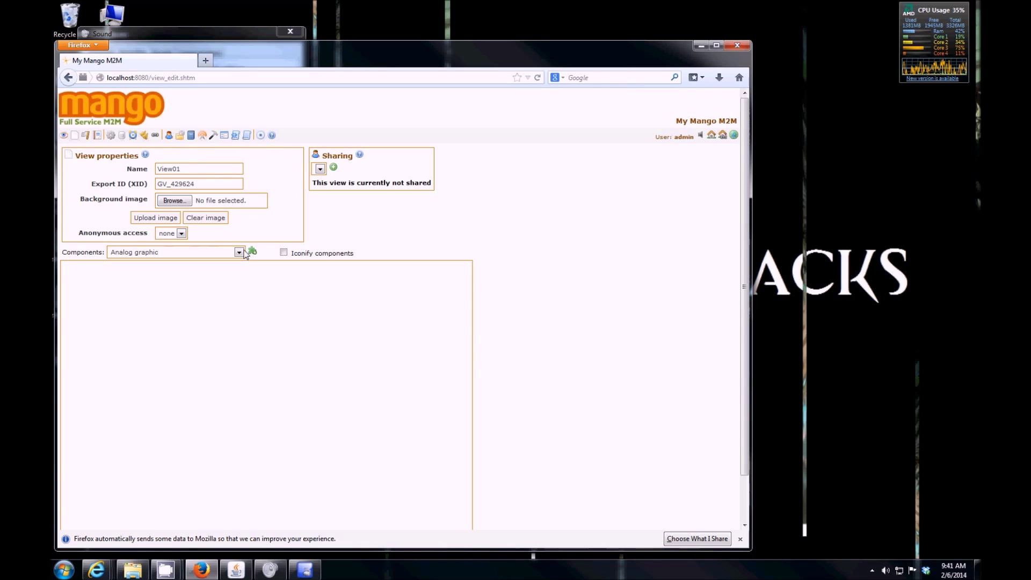
left_click(239, 253)
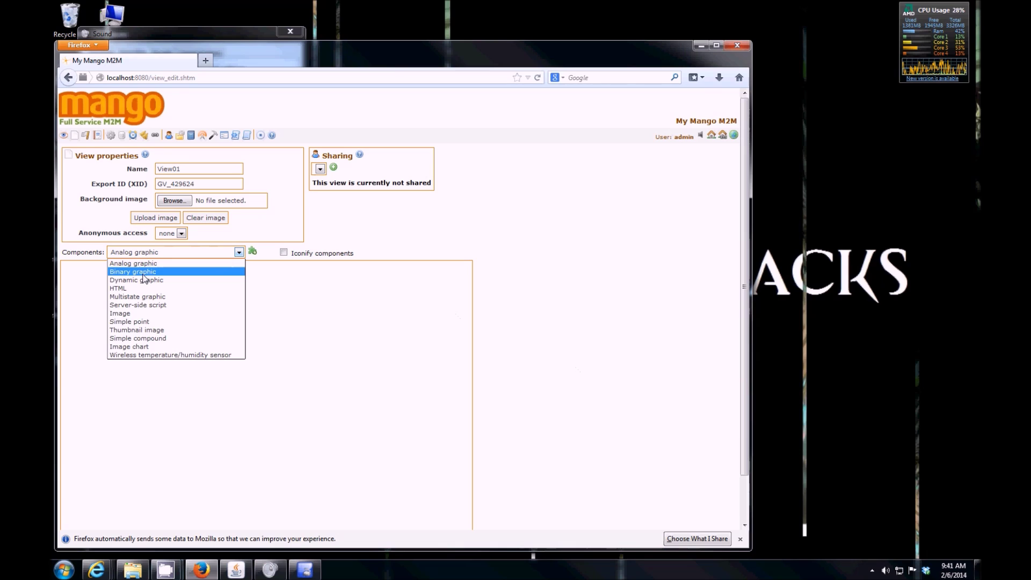
left_click(144, 274)
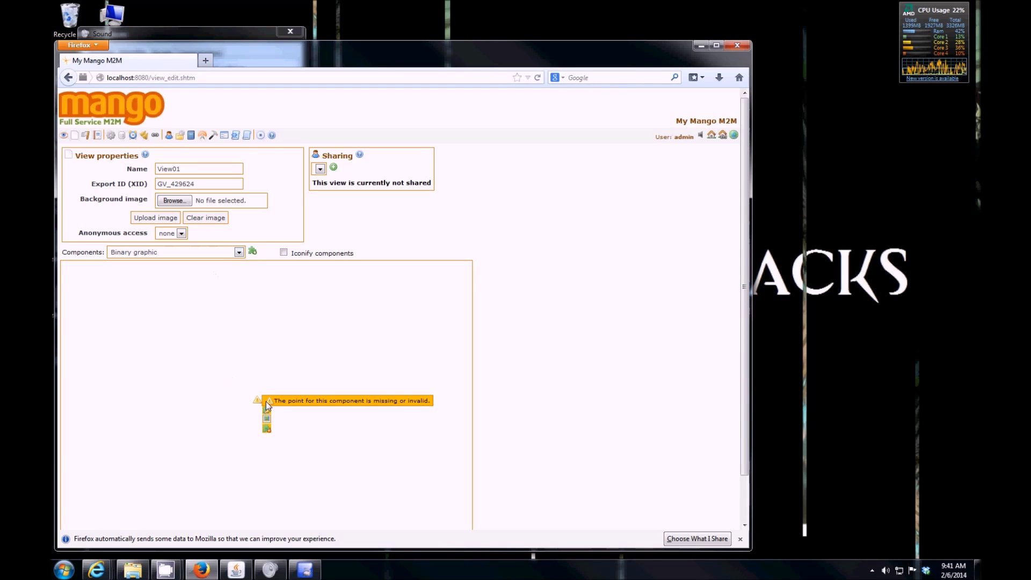
Move the binary graphic to the top-left and bind it to MBSerial - DI01.
mouse_move(262, 400)
left_mouse_down()
mouse_move(70, 269)
mouse_move(89, 275)
left_mouse_up()
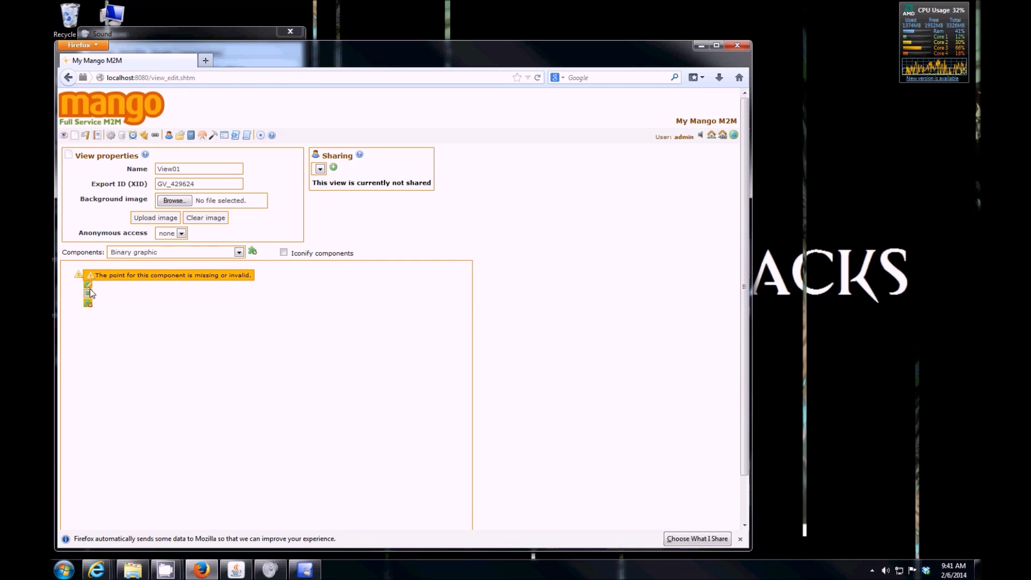
left_click(89, 298)
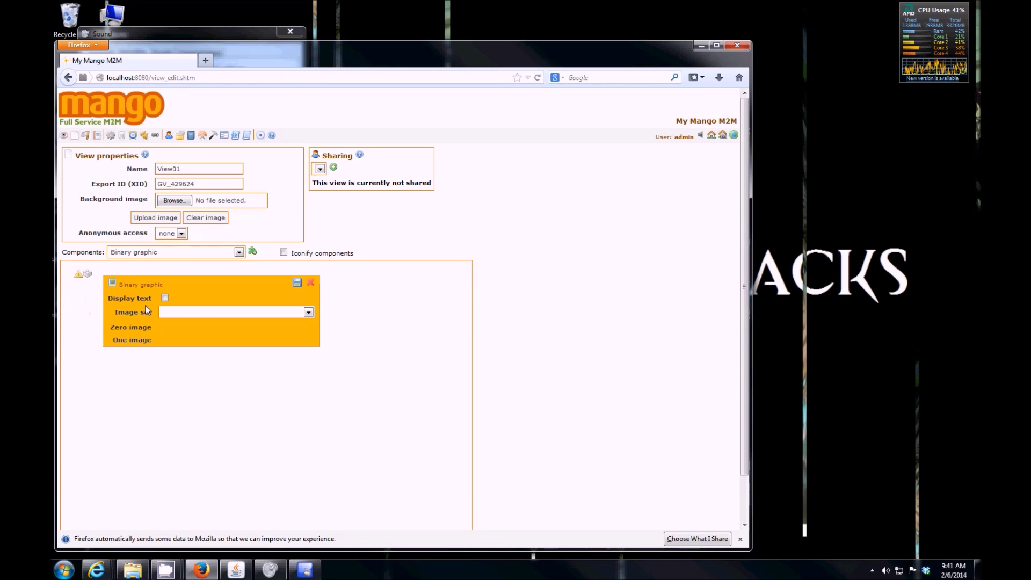
left_click(310, 283)
mouse_move(83, 274)
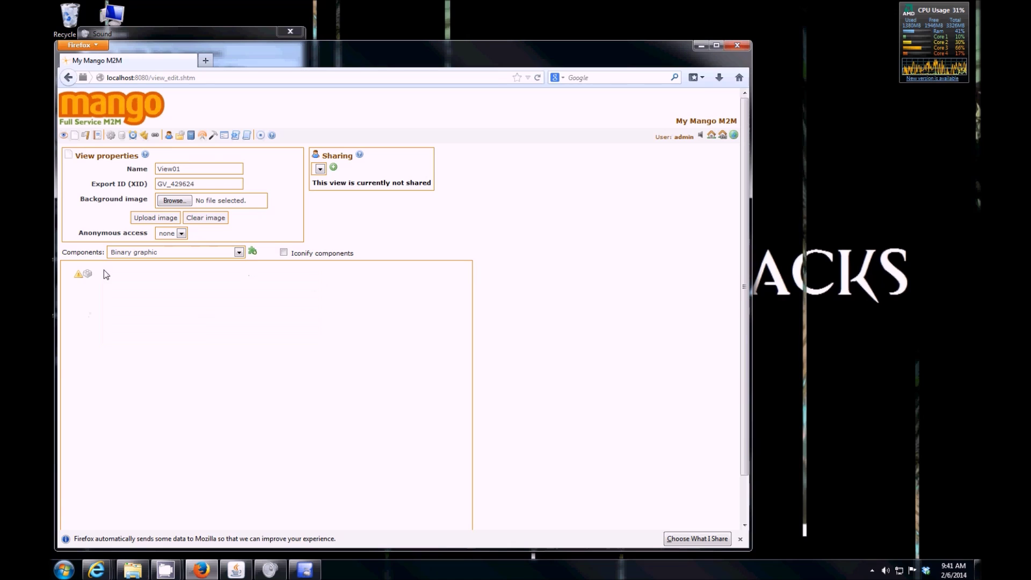
left_click(89, 290)
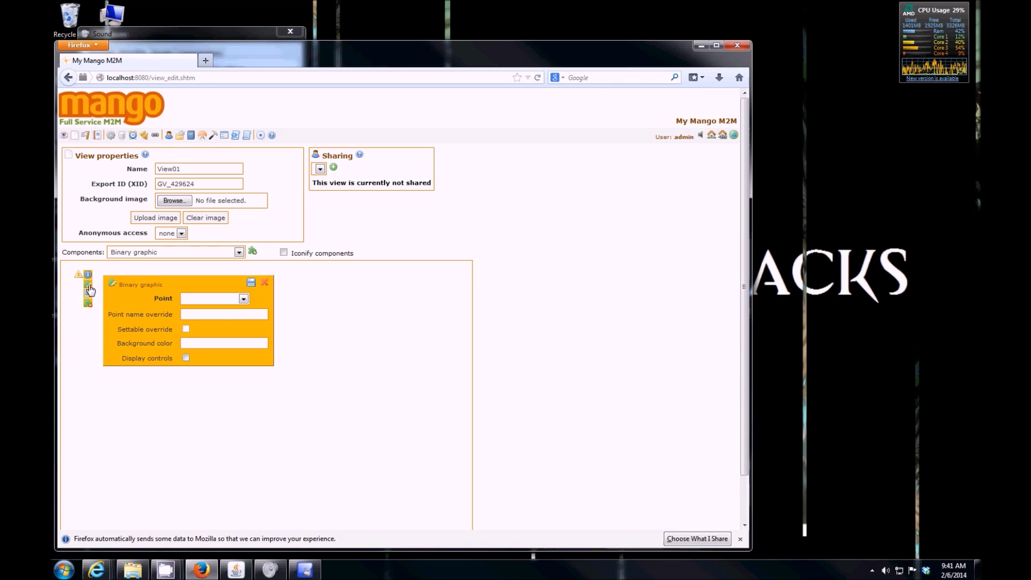
left_click(243, 299)
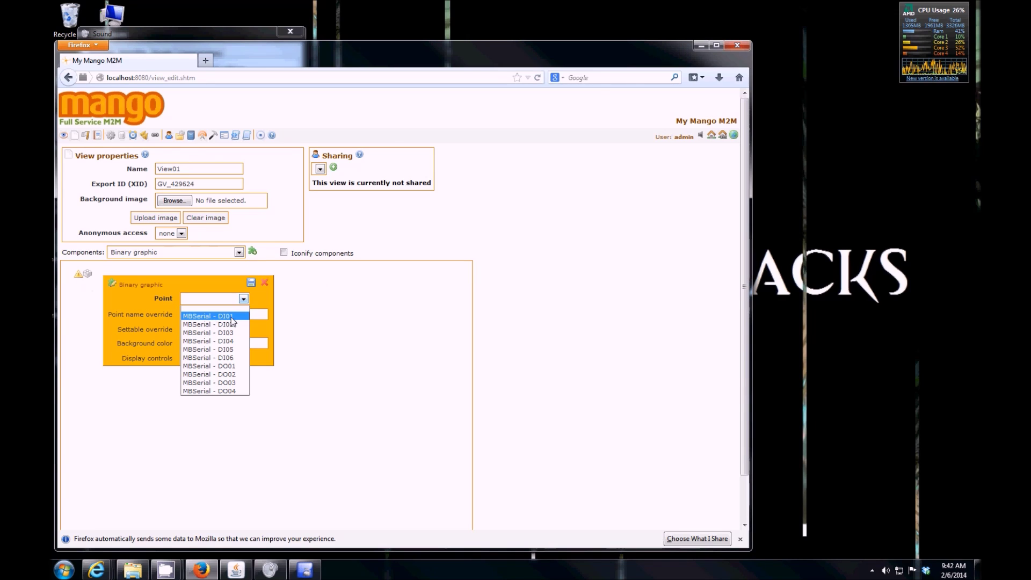
left_click(238, 316)
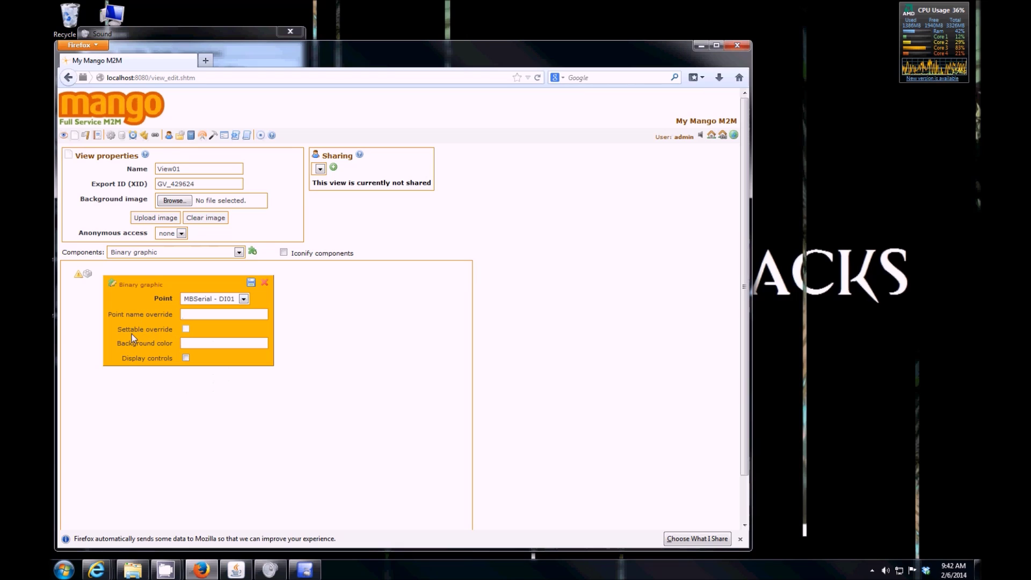
left_click(252, 283)
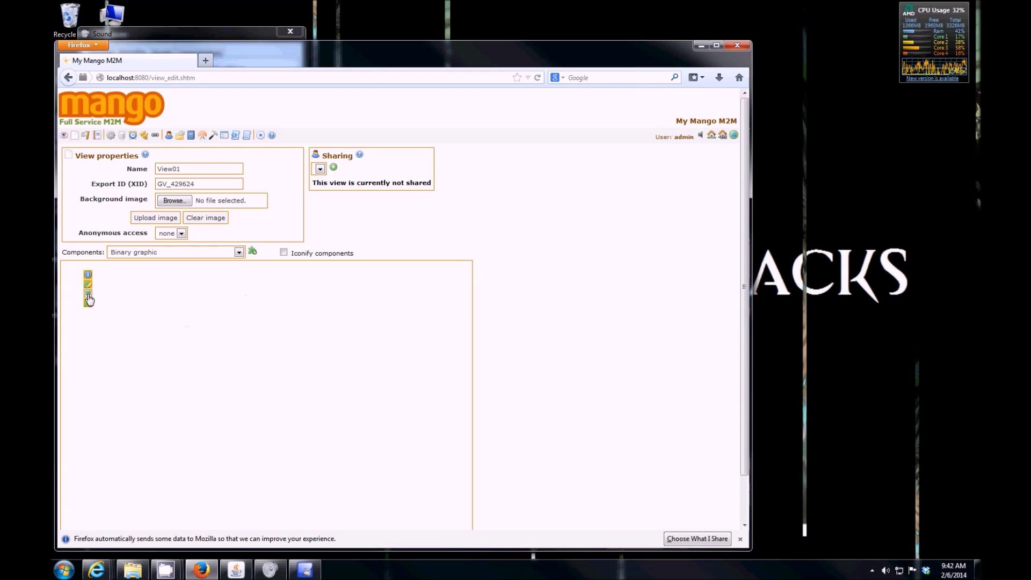
Turn on display text and use viconics.VT7300.Fan images for the zero and one states.
left_click(89, 297)
left_click(164, 298)
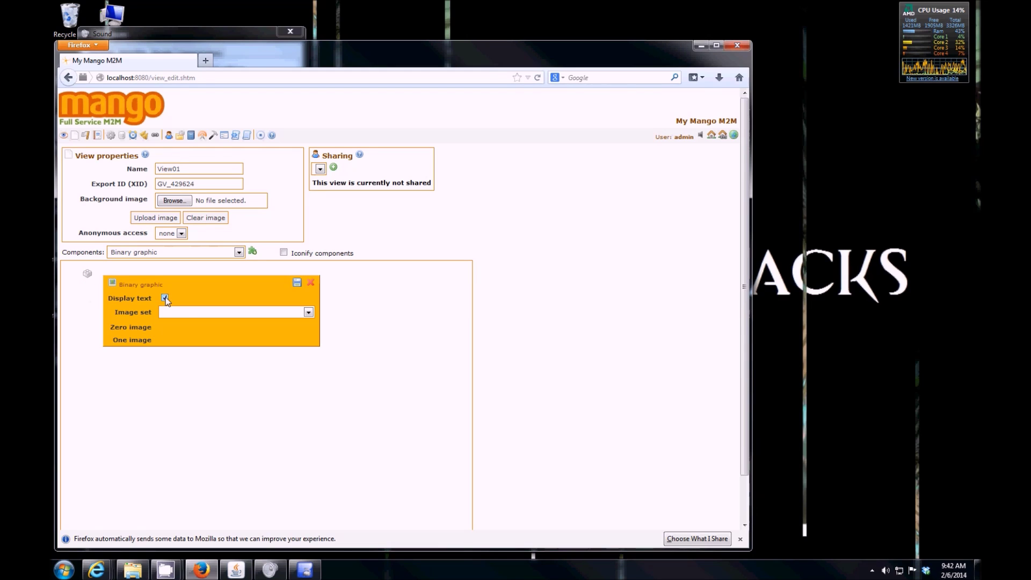
left_click(308, 311)
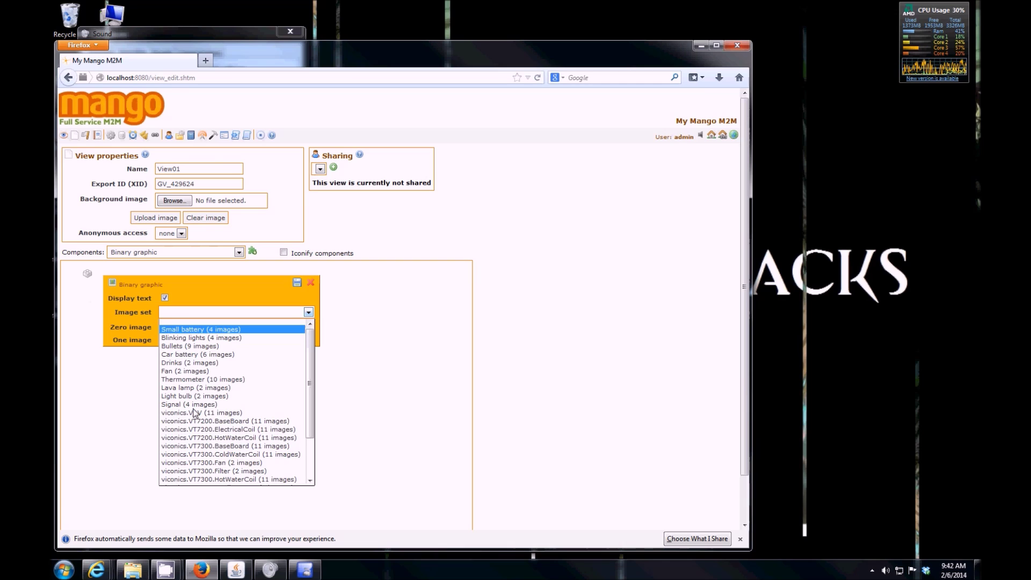
scroll(212, 425, "down", 2)
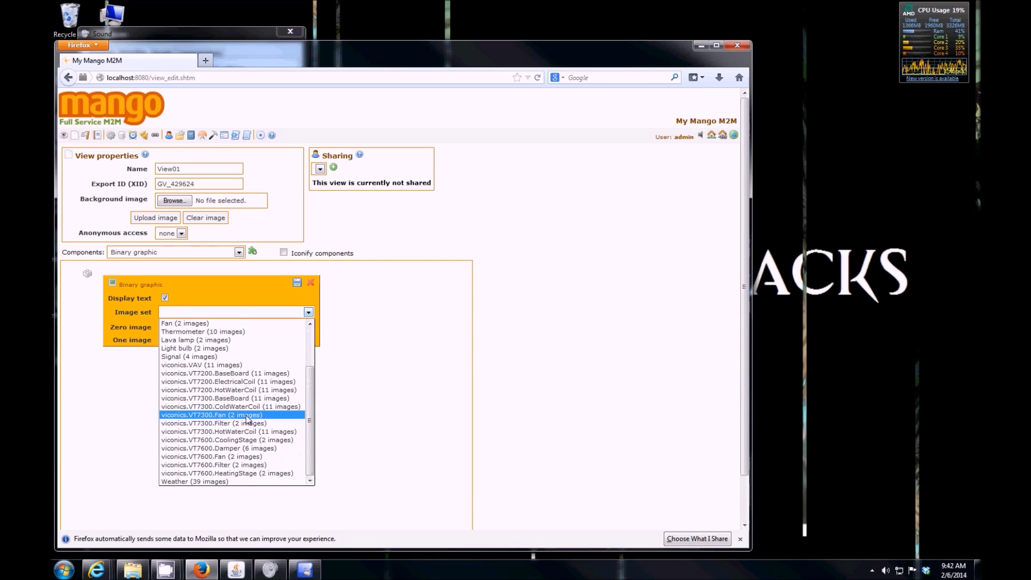
left_click(248, 416)
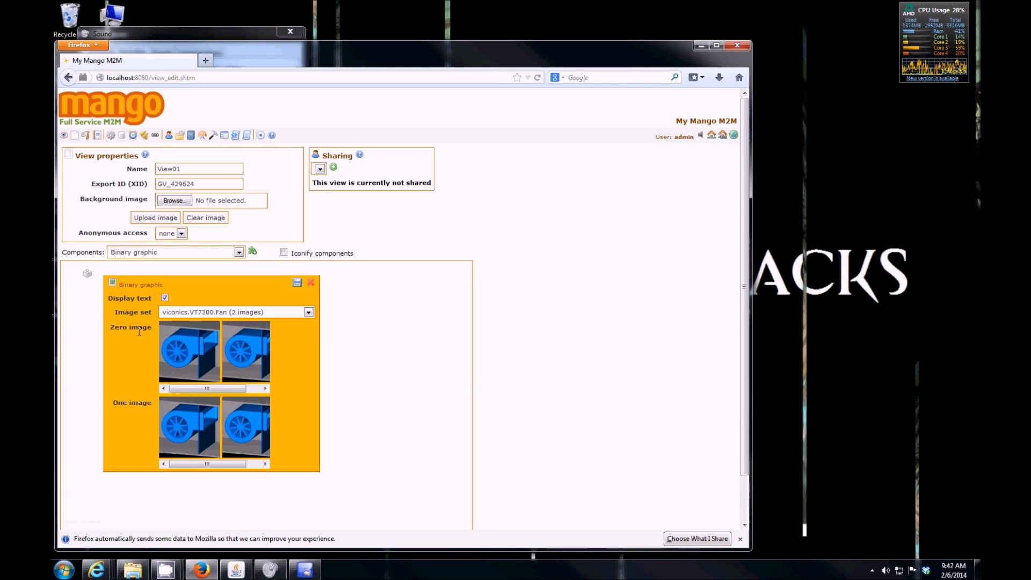
left_click_drag(112, 328, 153, 327)
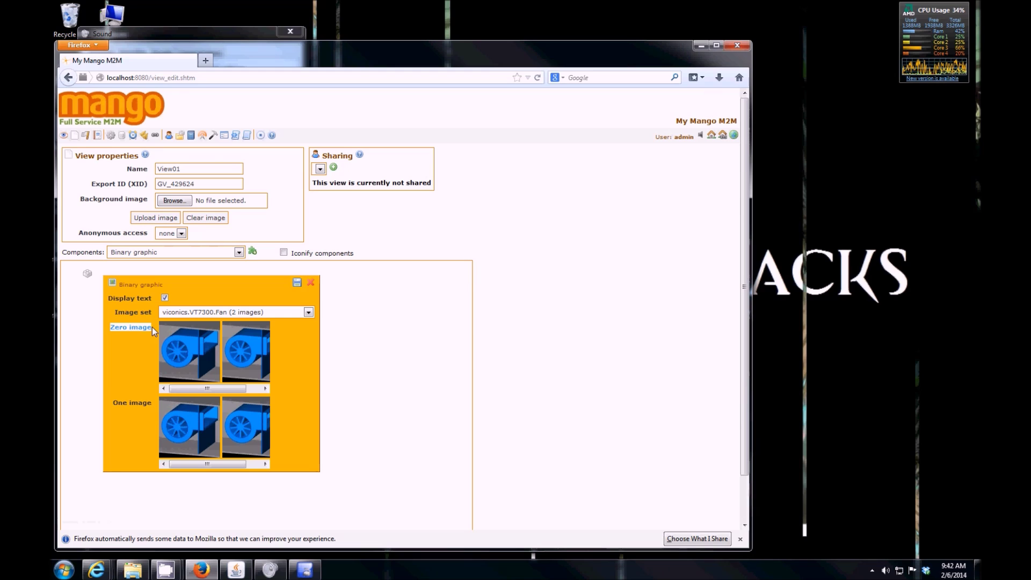
left_click(263, 356)
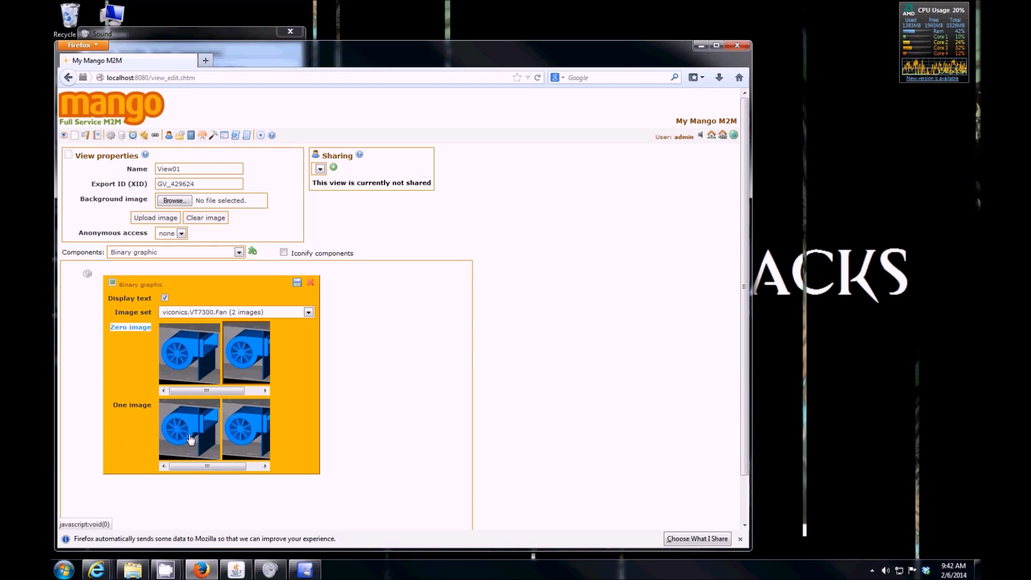
left_click(190, 439)
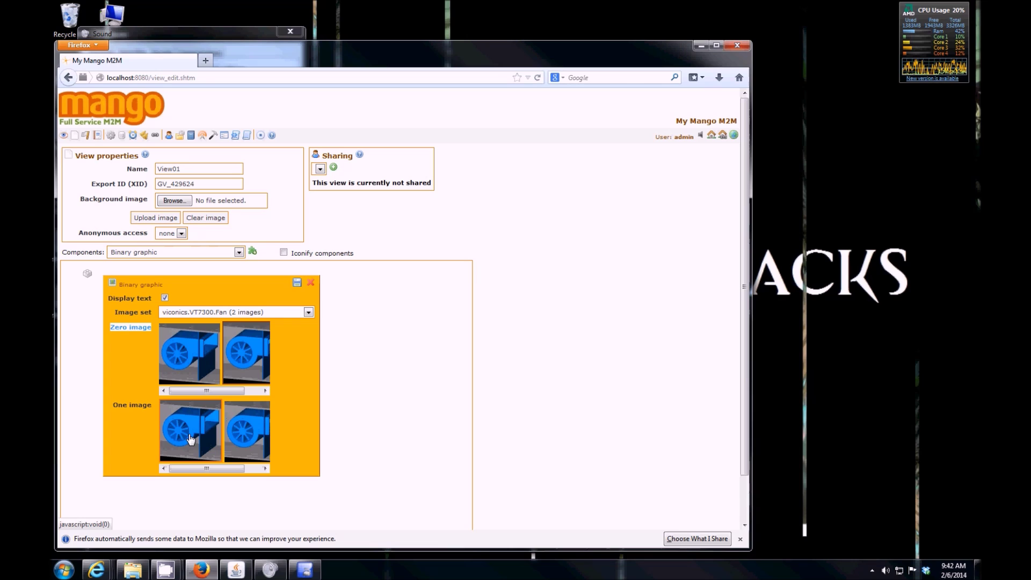
left_click(297, 283)
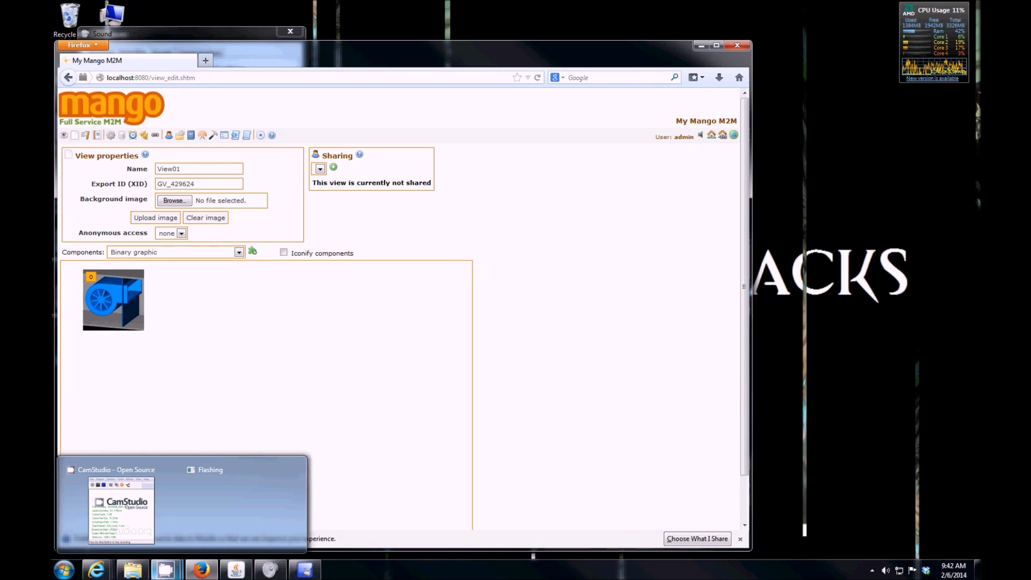
mouse_move(113, 300)
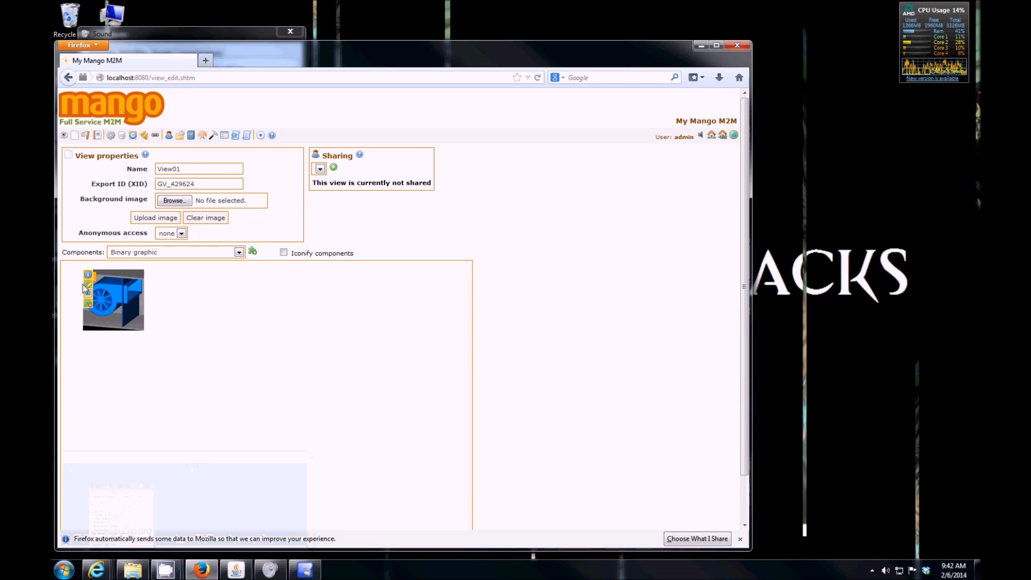
left_click_drag(120, 305, 239, 384)
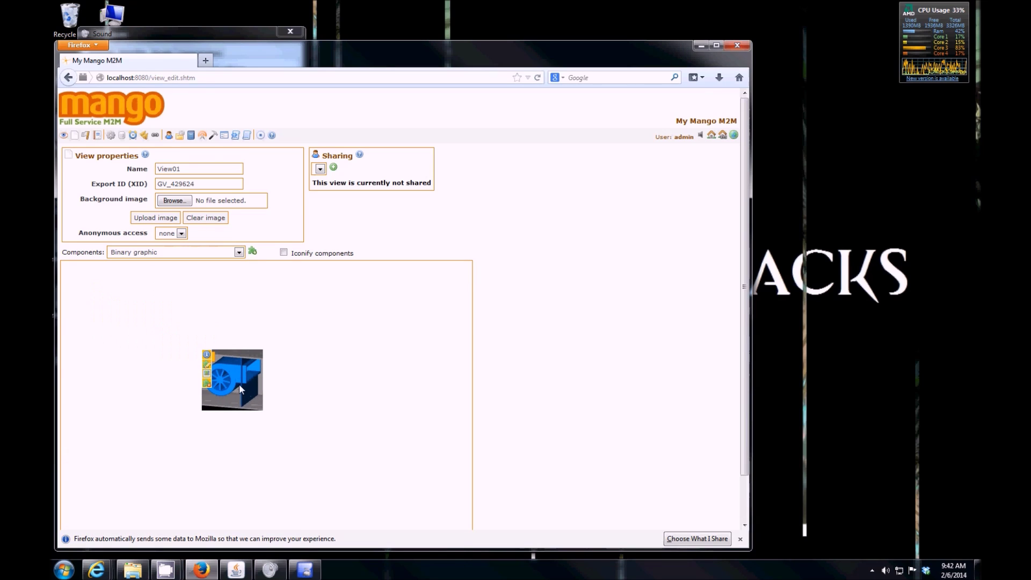
Select Analog graphic as the component type and move the fan graphic back to the top-left.
left_click(239, 252)
left_click(153, 265)
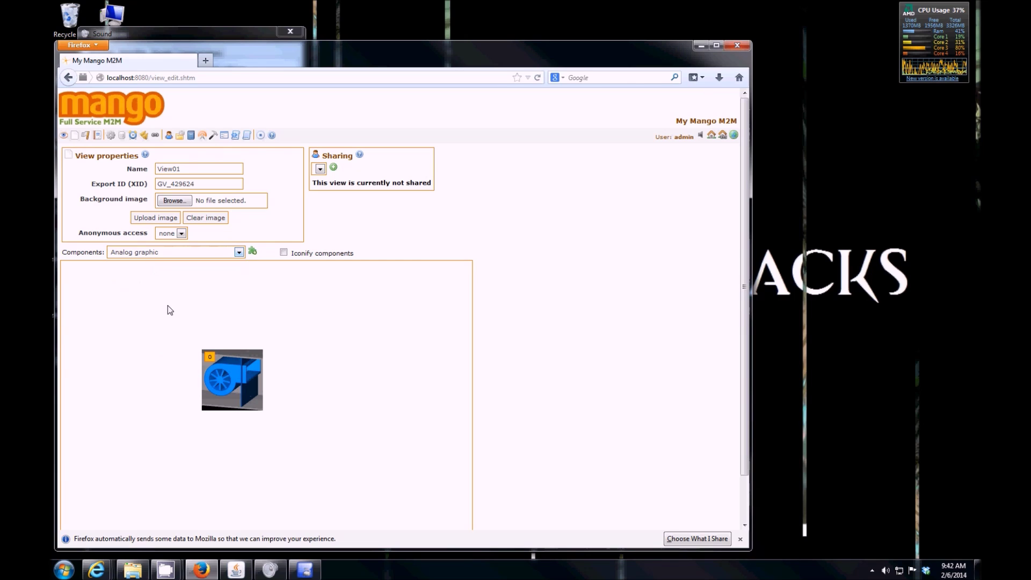
mouse_move(232, 379)
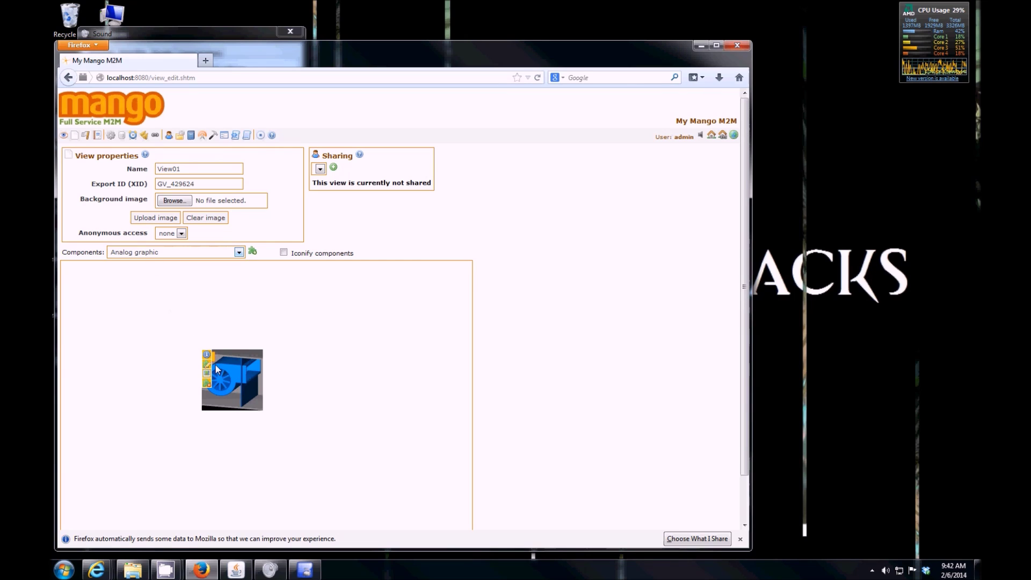
left_click_drag(216, 369, 93, 301)
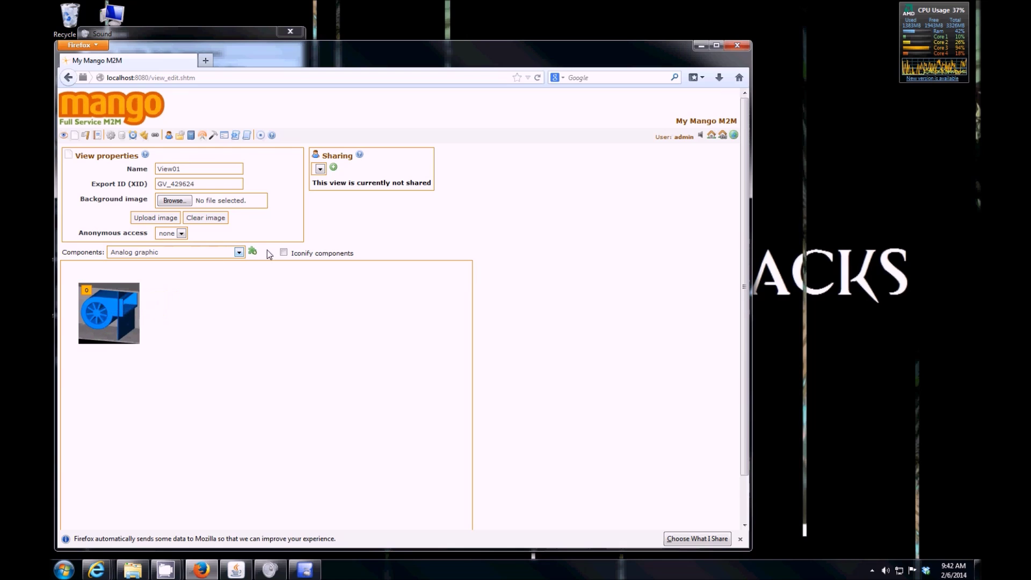
Add an analog graphic component and bind it to MBSerial - AI01.
left_click(252, 253)
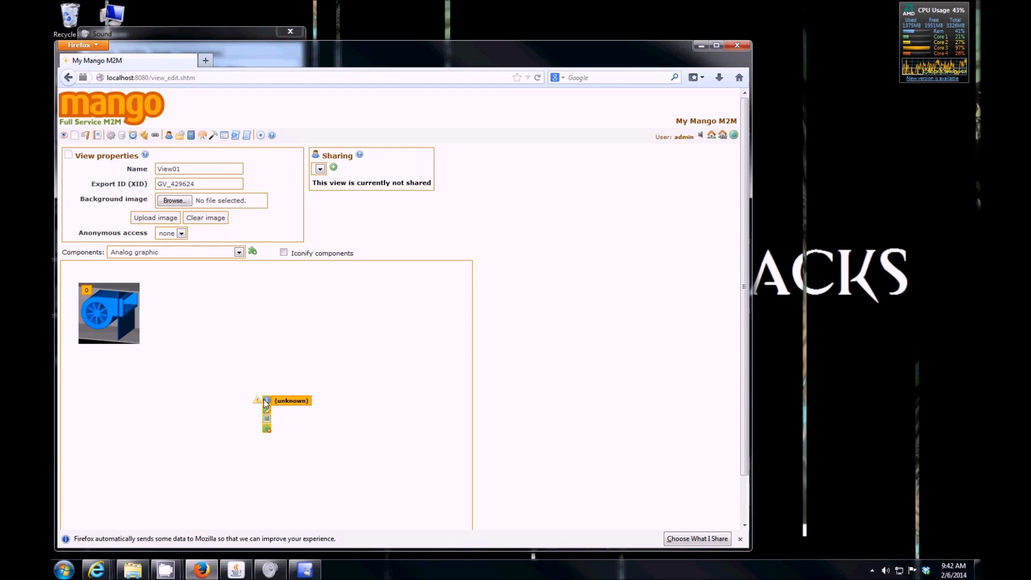
left_click_drag(266, 402, 234, 300)
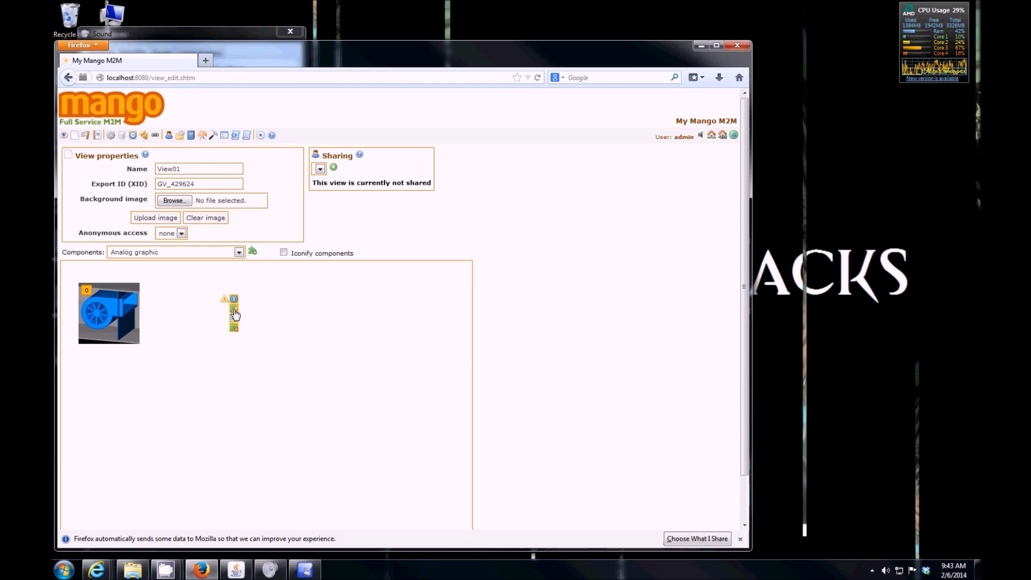
left_click(235, 313)
left_click(380, 324)
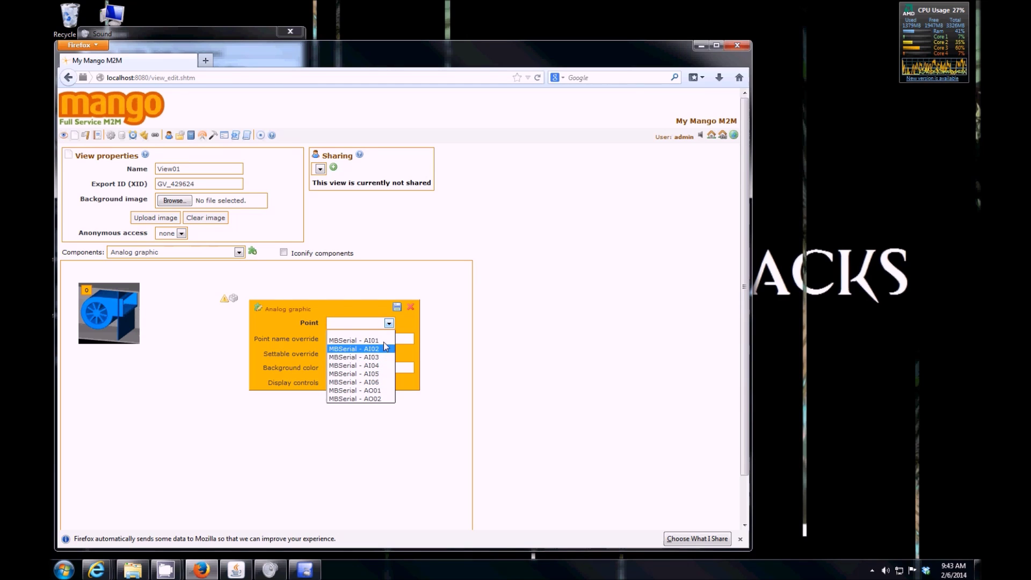
left_click(383, 340)
left_click(338, 339)
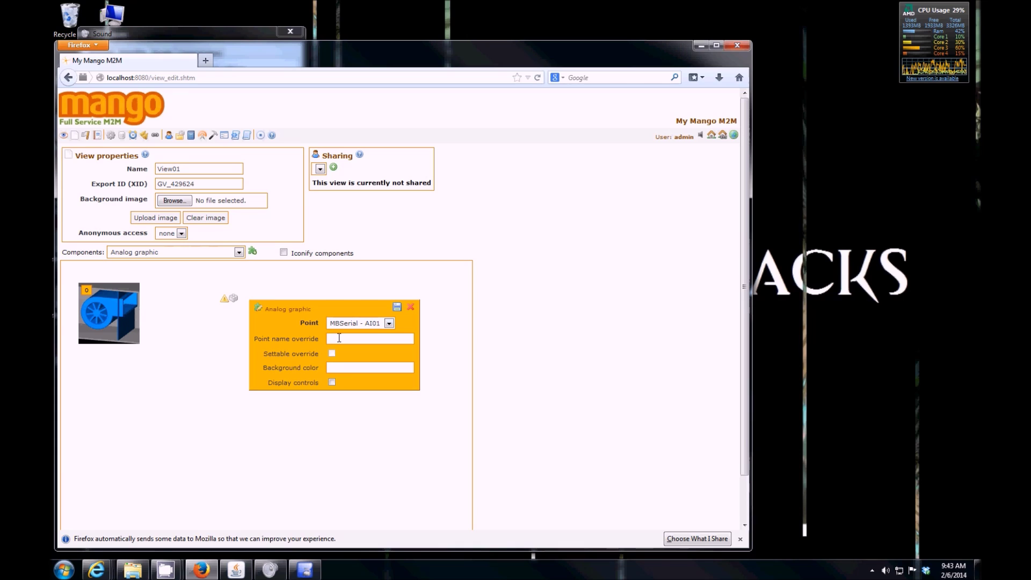
left_click(397, 307)
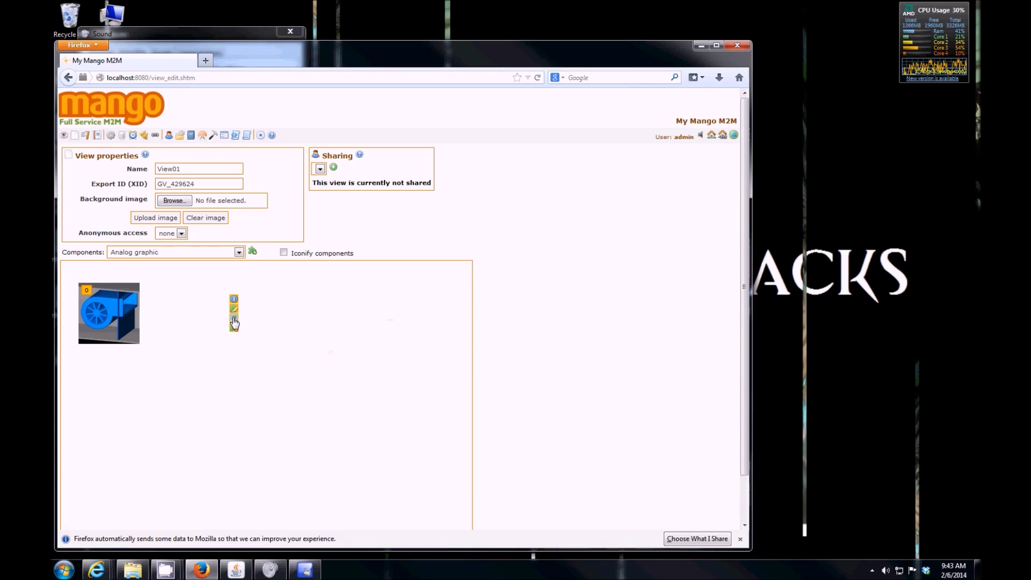
Enable display text, apply the Thermometer image set, and edit its Min and Max values.
left_click(233, 321)
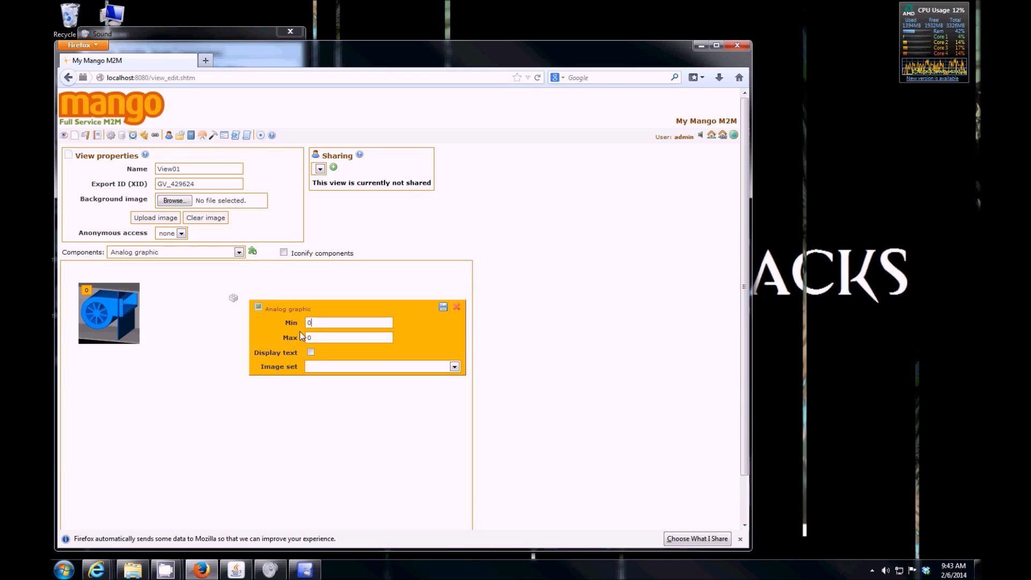
left_click(311, 352)
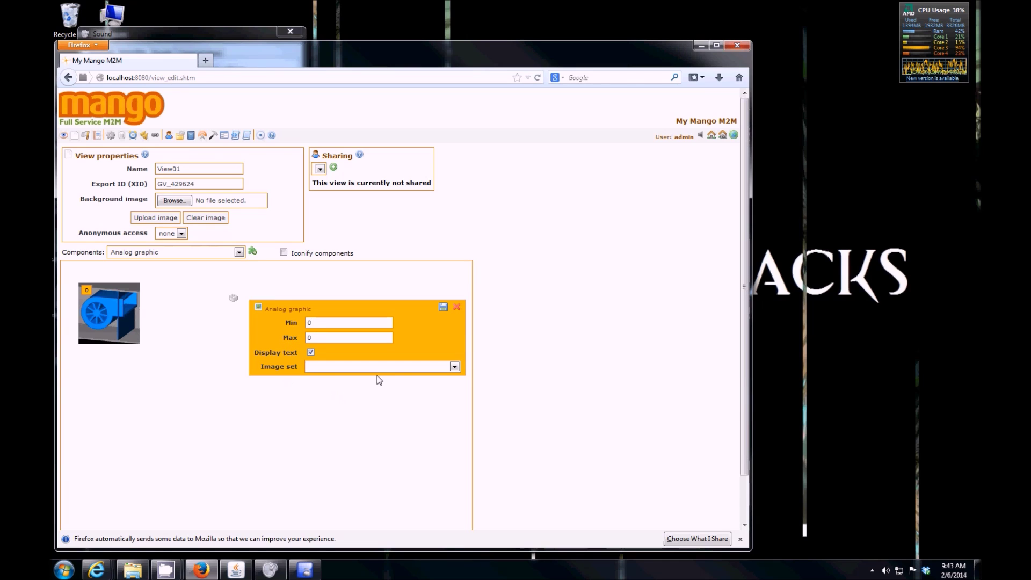
left_click(455, 367)
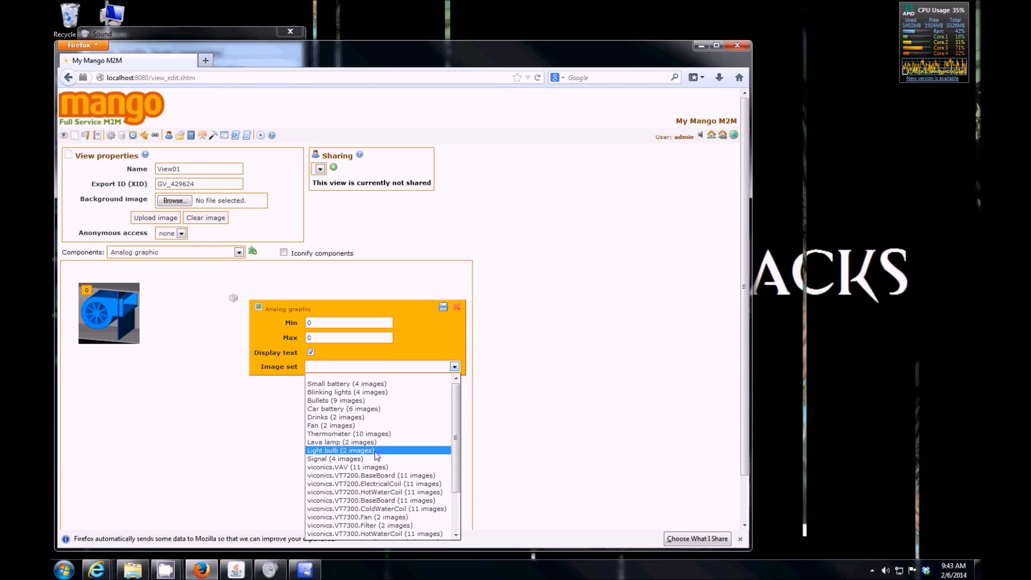
left_click(382, 432)
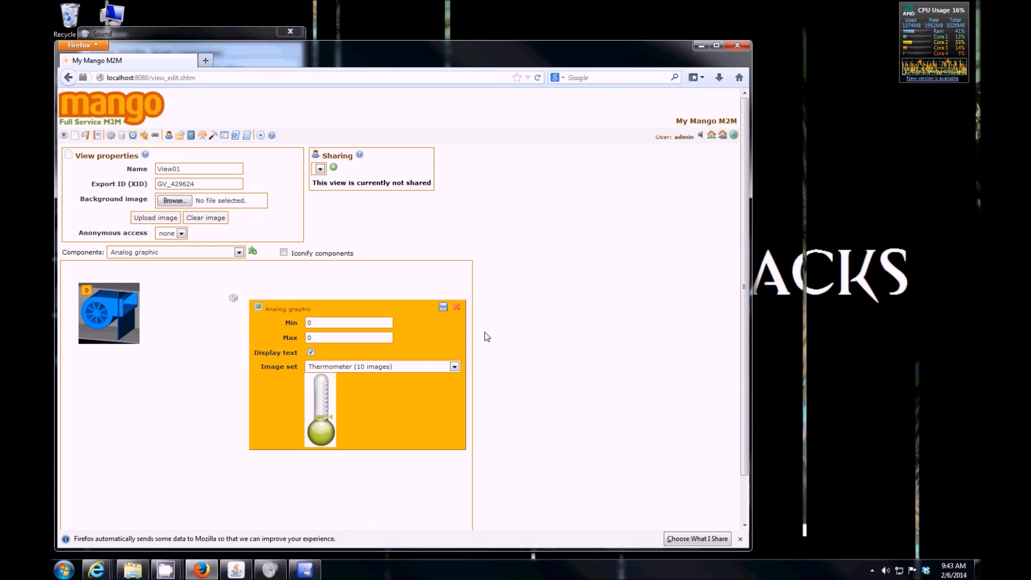
double_click(314, 323)
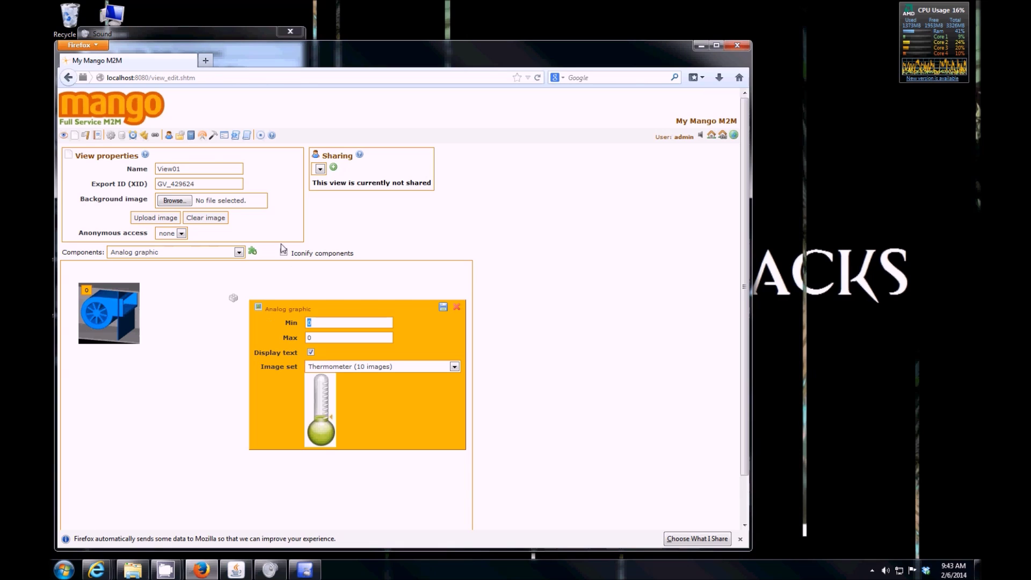
key("Tab")
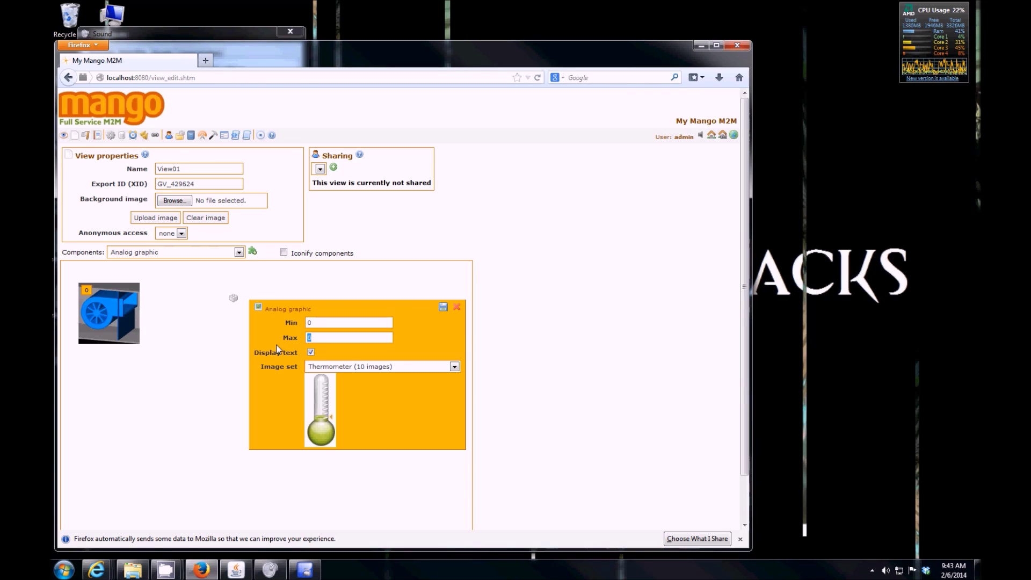
type("102")
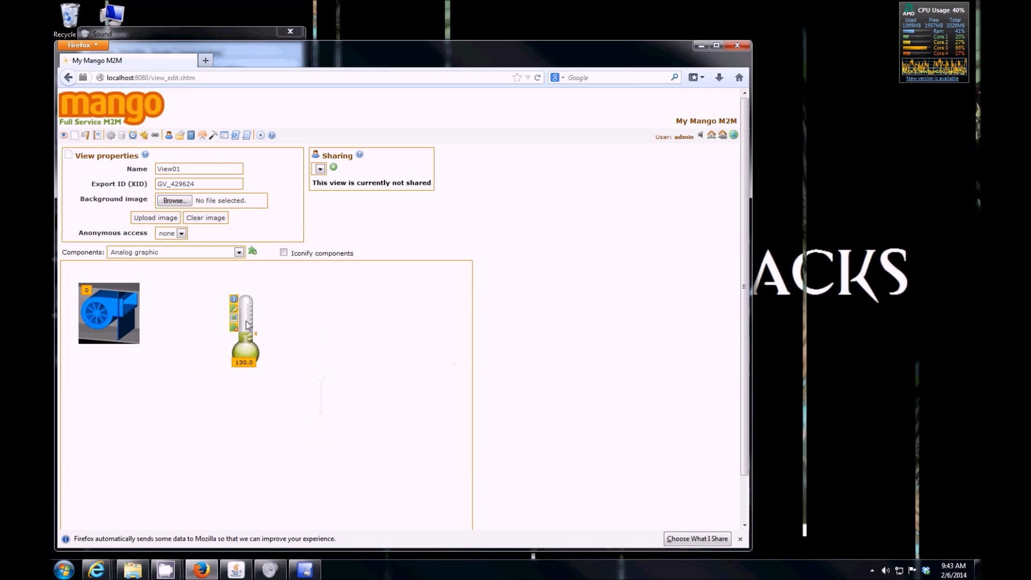
left_click_drag(245, 322, 195, 307)
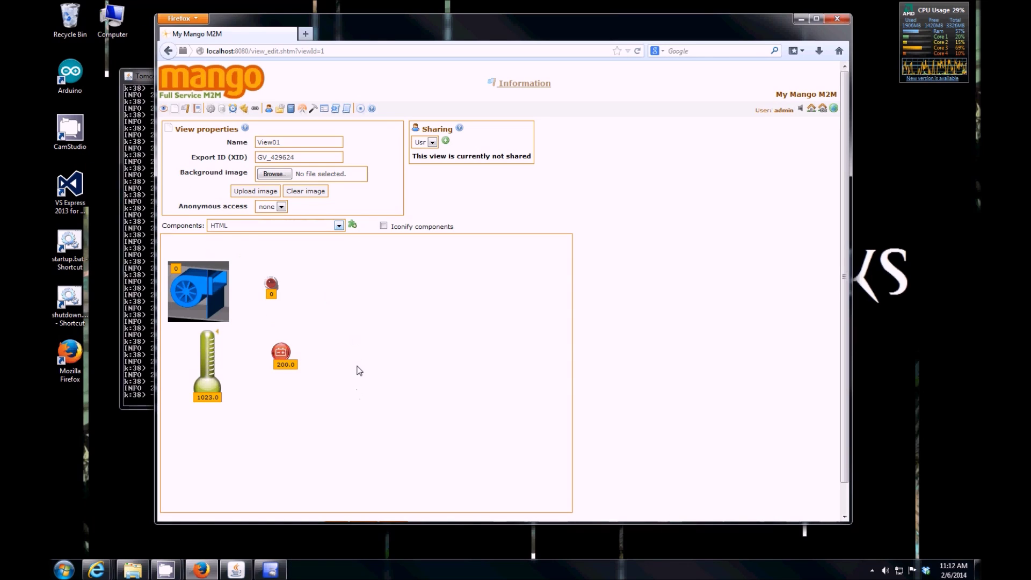
Add an HTML component reading DO01 and move it onto the red indicator.
left_click(352, 225)
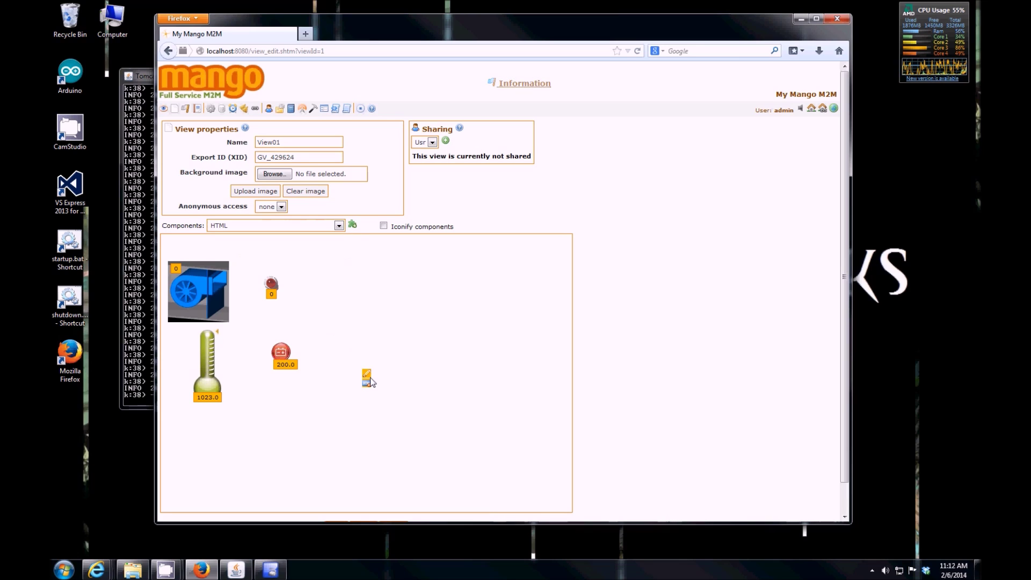
mouse_move(366, 375)
left_mouse_down()
mouse_move(290, 305)
mouse_move(258, 256)
left_mouse_up()
left_click(257, 246)
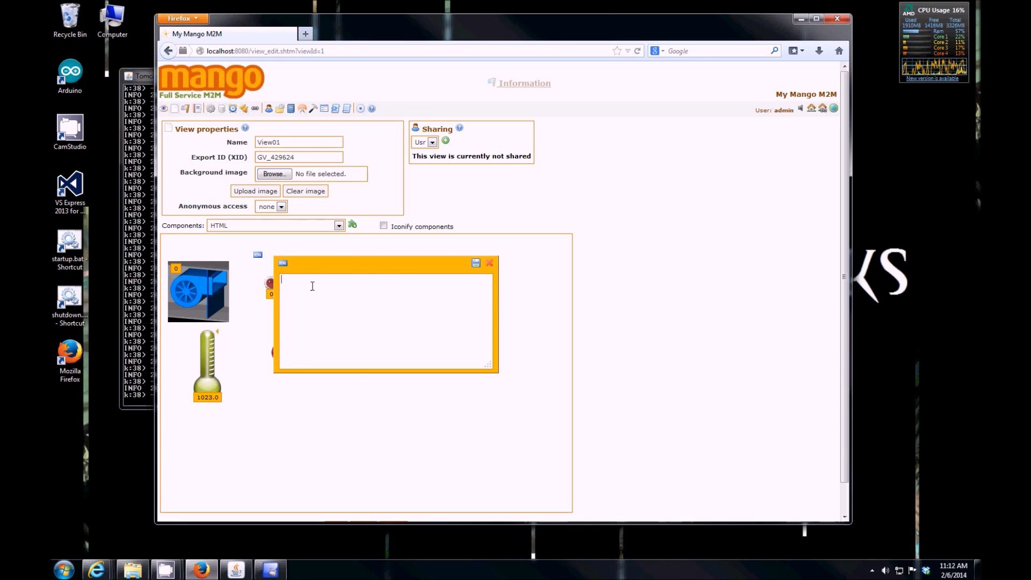
type("DO01")
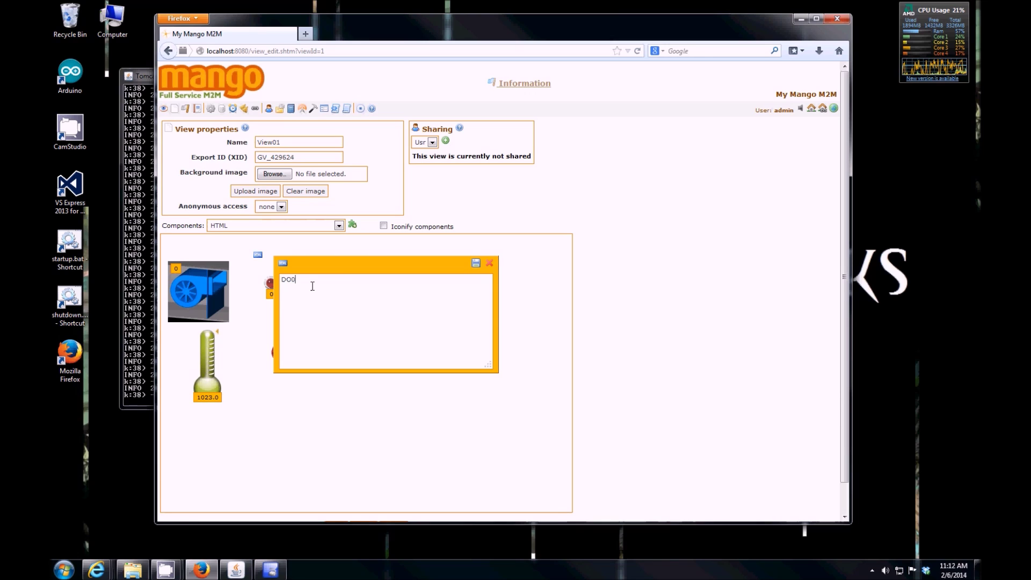
left_click(475, 264)
left_click_drag(263, 255, 277, 271)
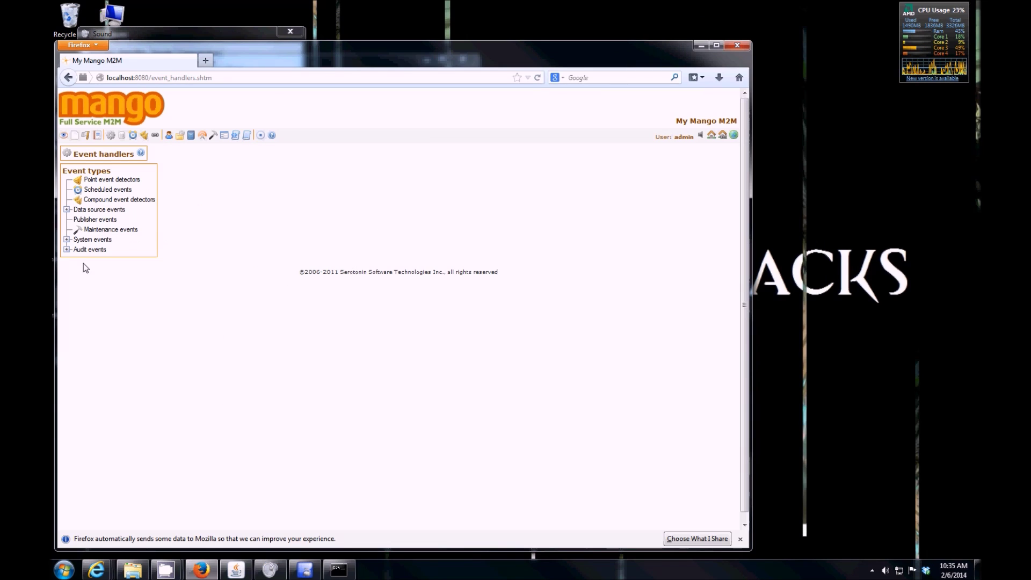
left_click(66, 210)
left_click(67, 210)
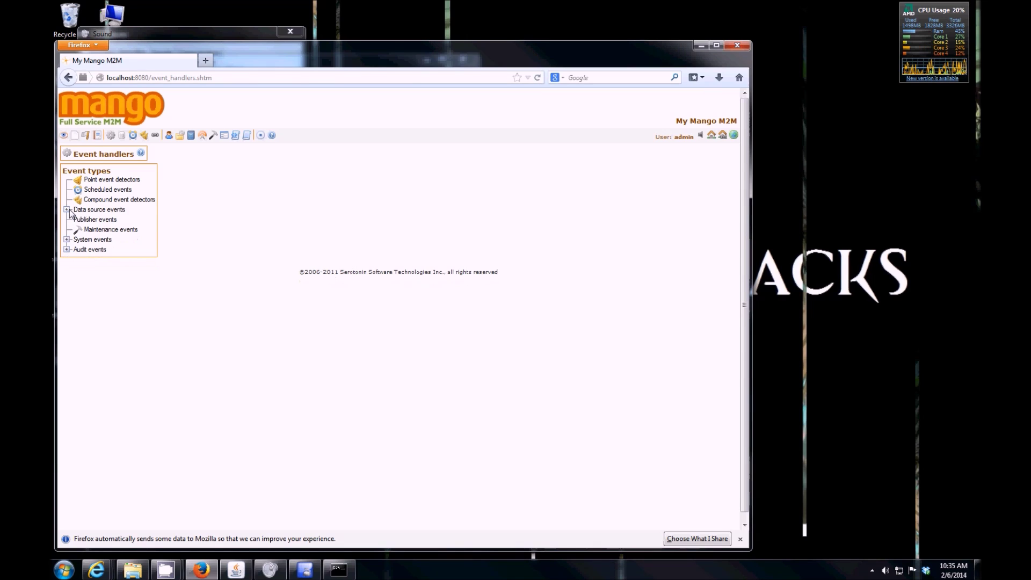
left_click(68, 209)
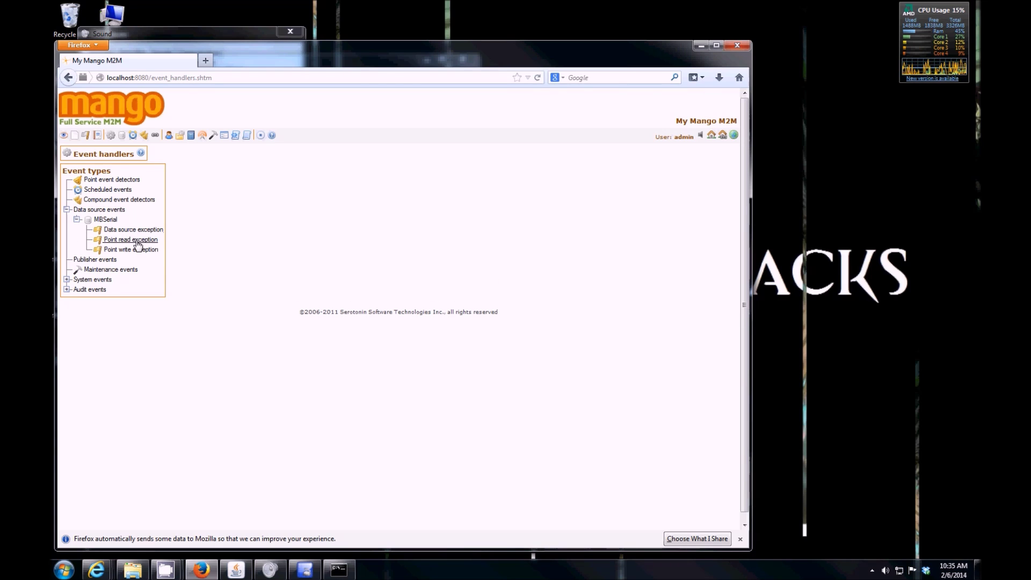
left_click(67, 279)
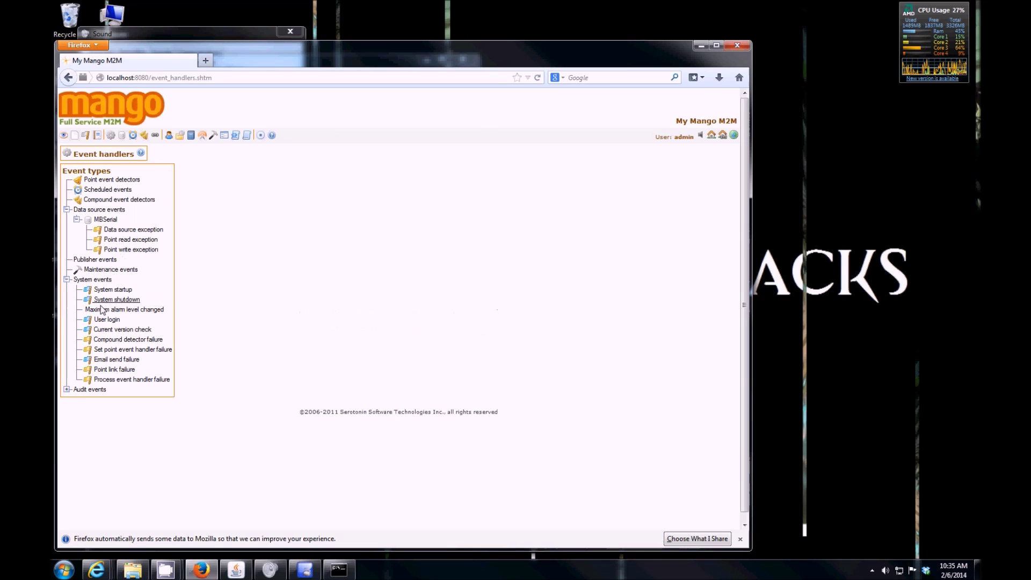
left_click(107, 319)
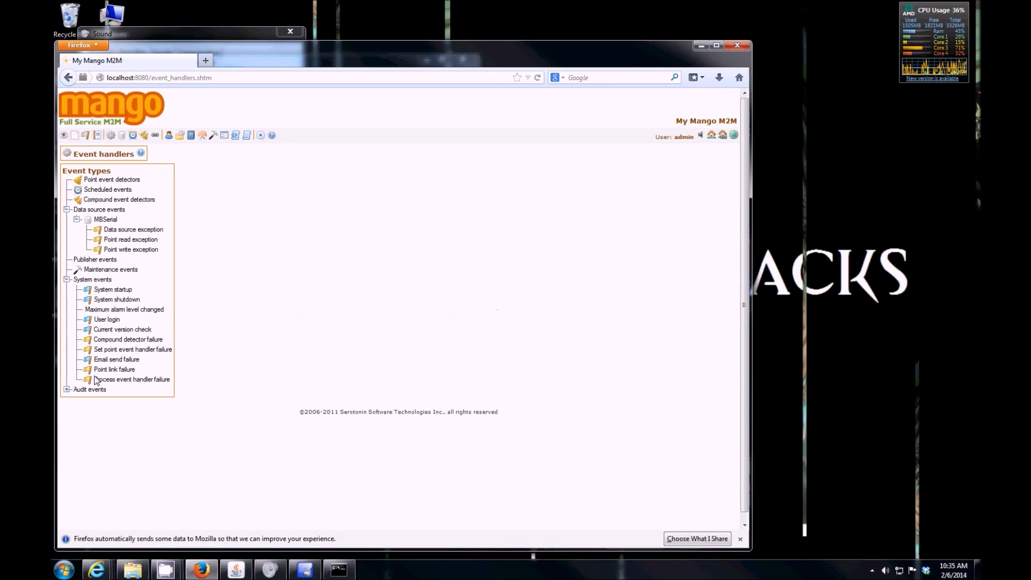
left_click(67, 390)
left_click(328, 189)
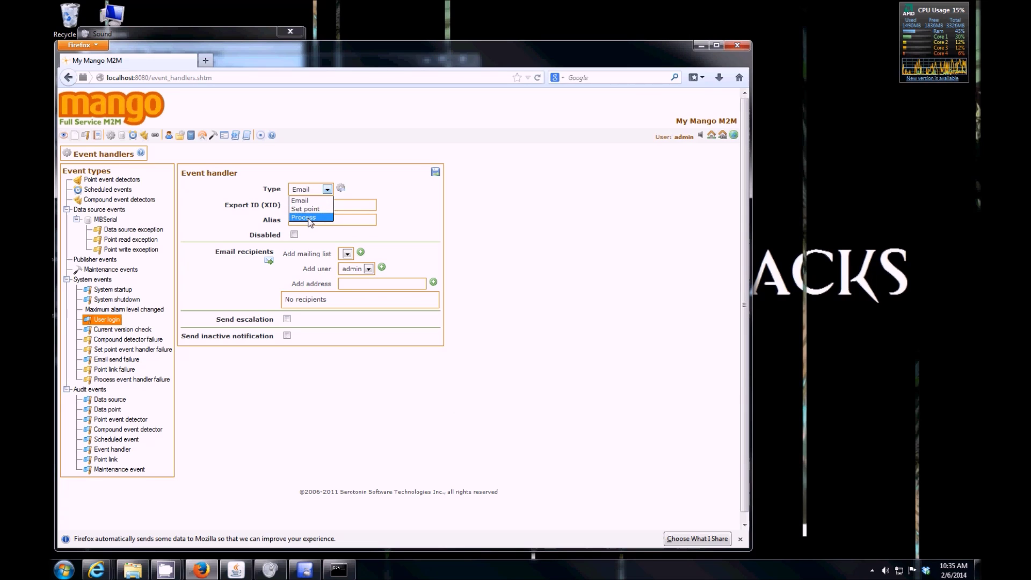
left_click(446, 230)
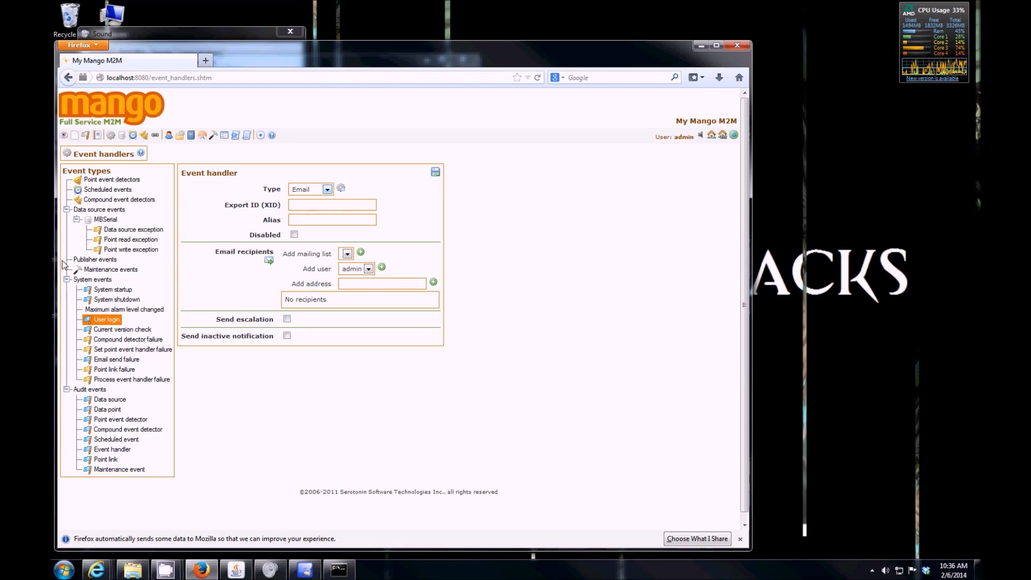
left_click(67, 279)
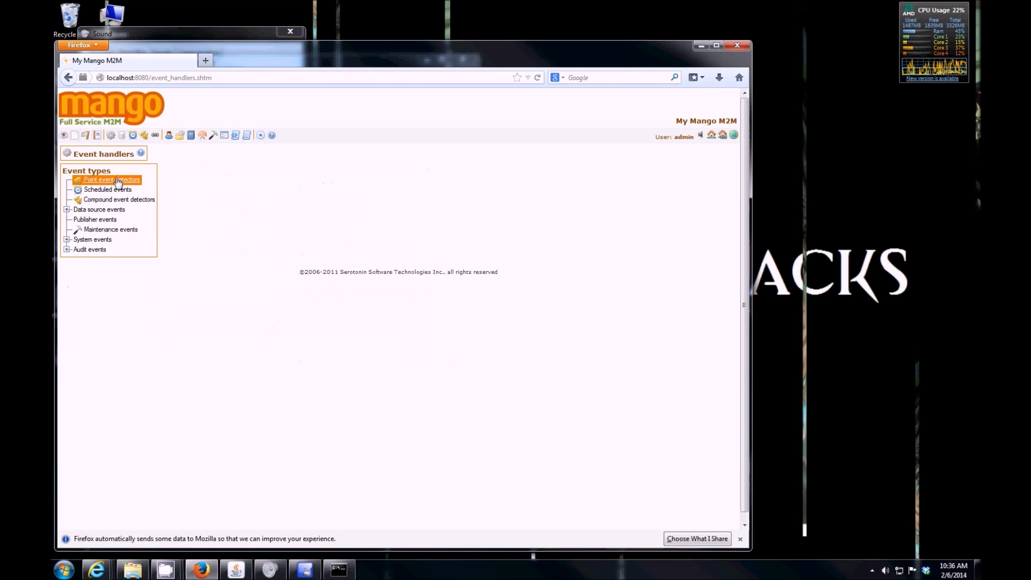
From the watch list, dismiss the 'node is null' alert and open DI02's point details.
left_click(65, 136)
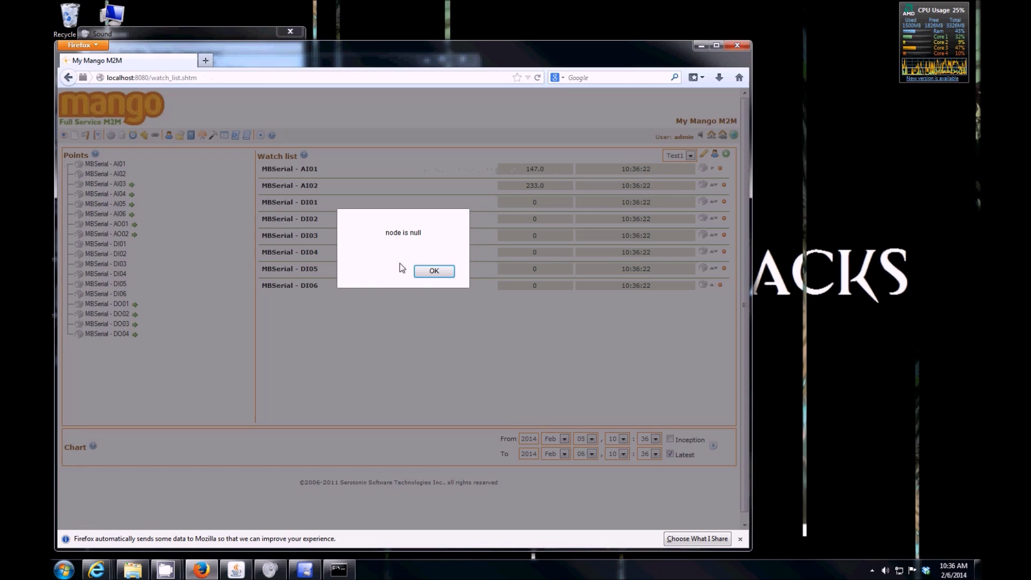
left_click(432, 270)
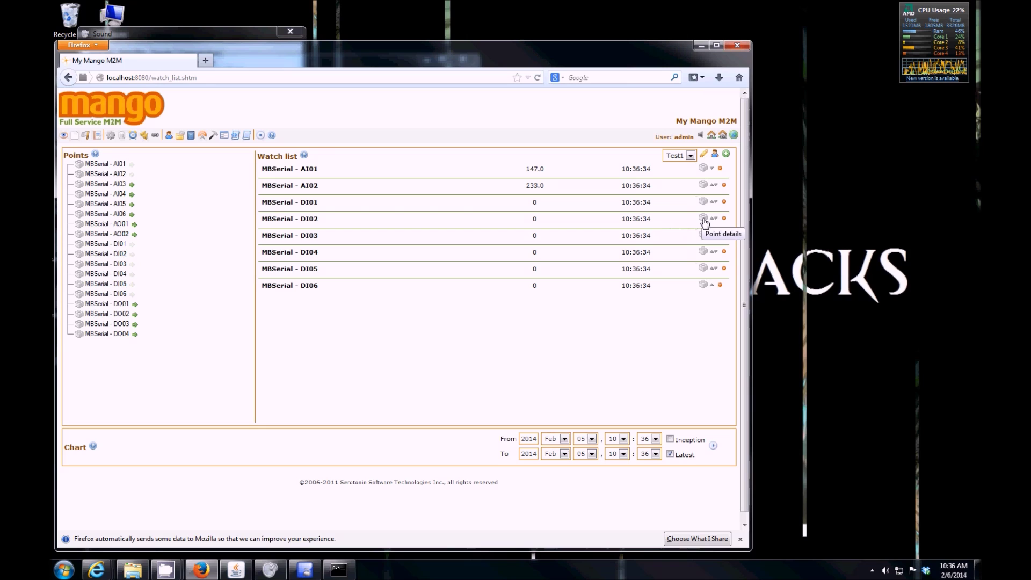
left_click(704, 219)
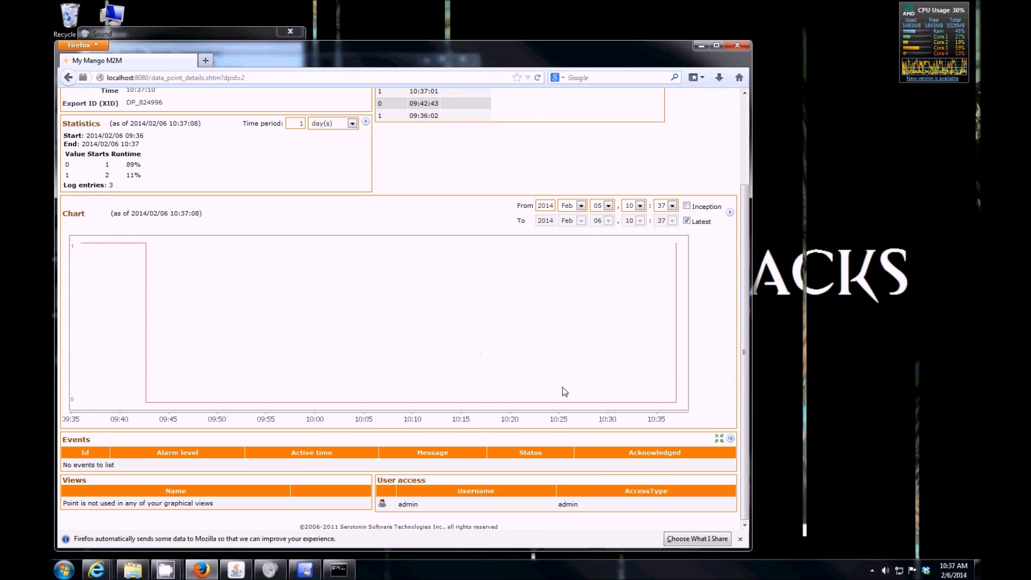
scroll(314, 322, "up", 3)
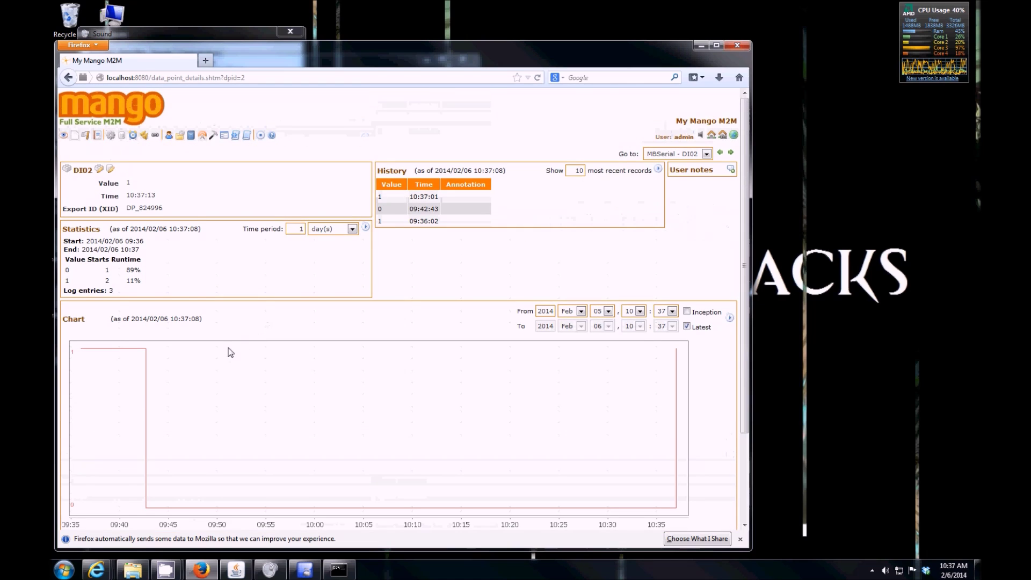
scroll(229, 352, "down", 3)
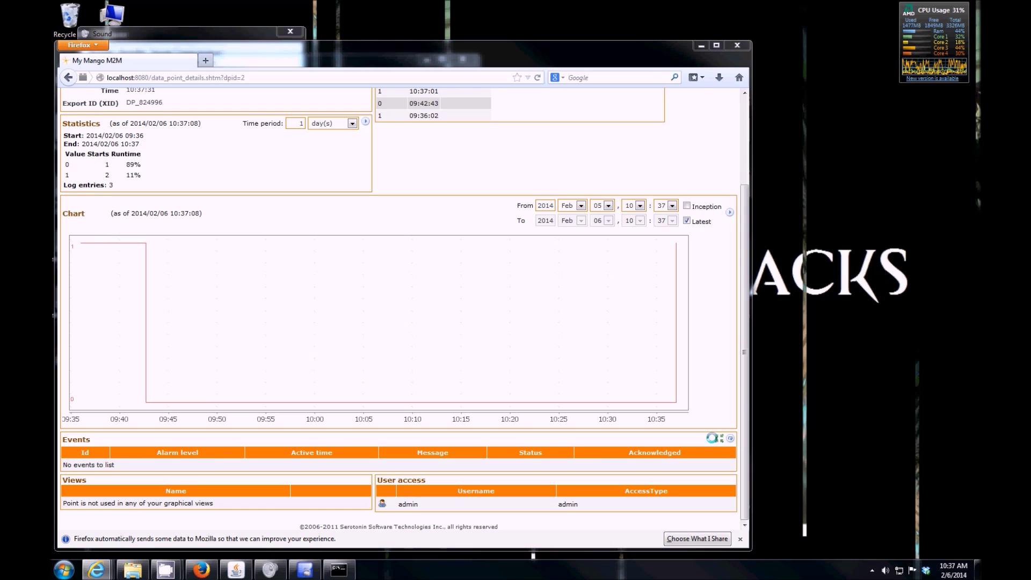
left_click_drag(741, 389, 750, 296)
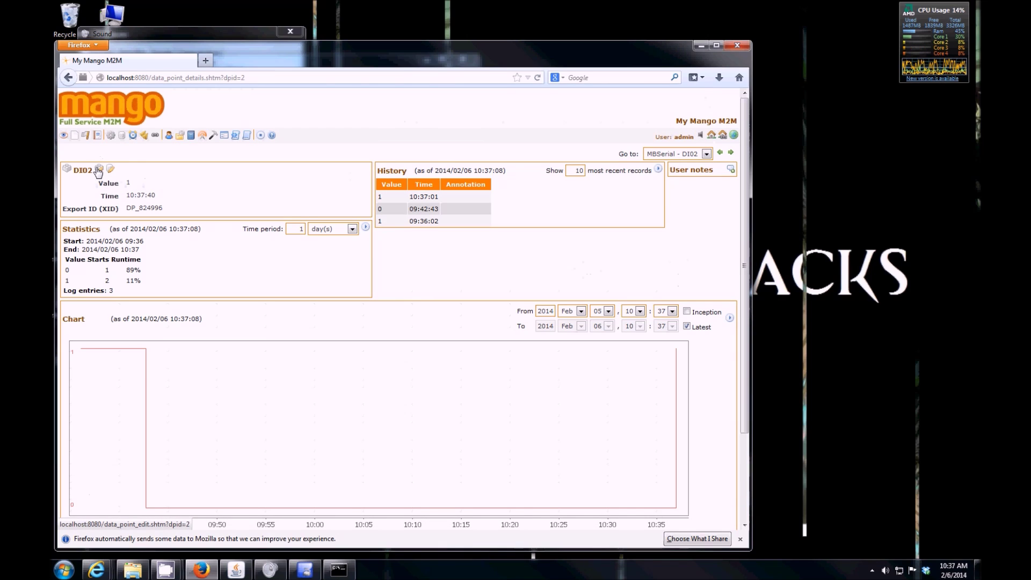
Add a State event detector to DI02 with Critical alarm level.
left_click(98, 170)
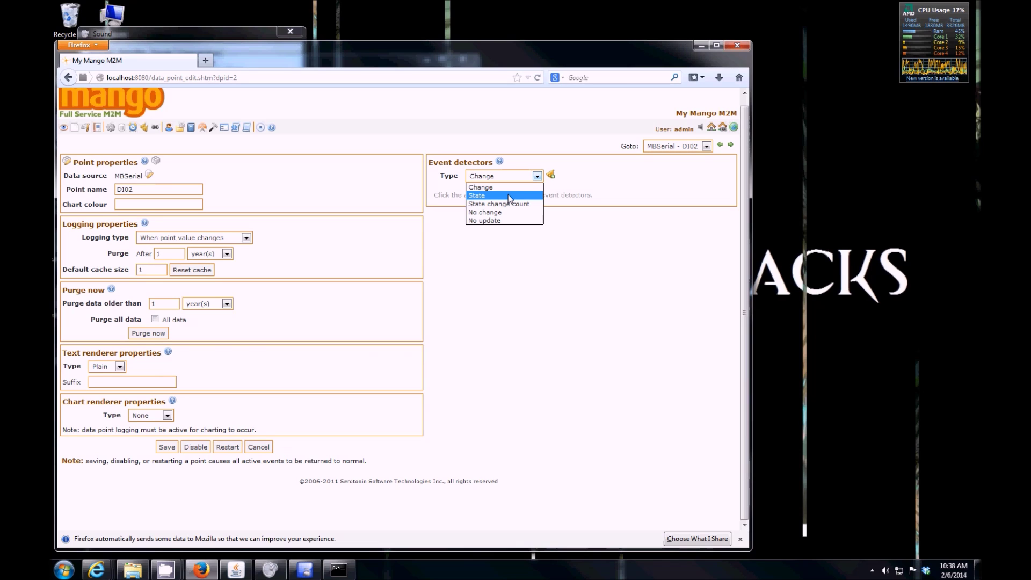
left_click(509, 196)
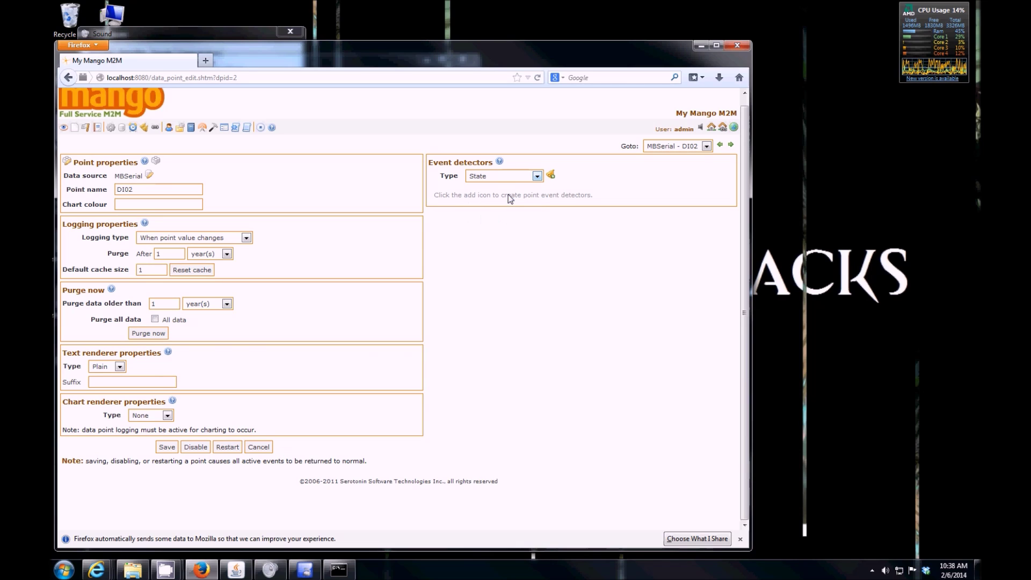
left_click(551, 176)
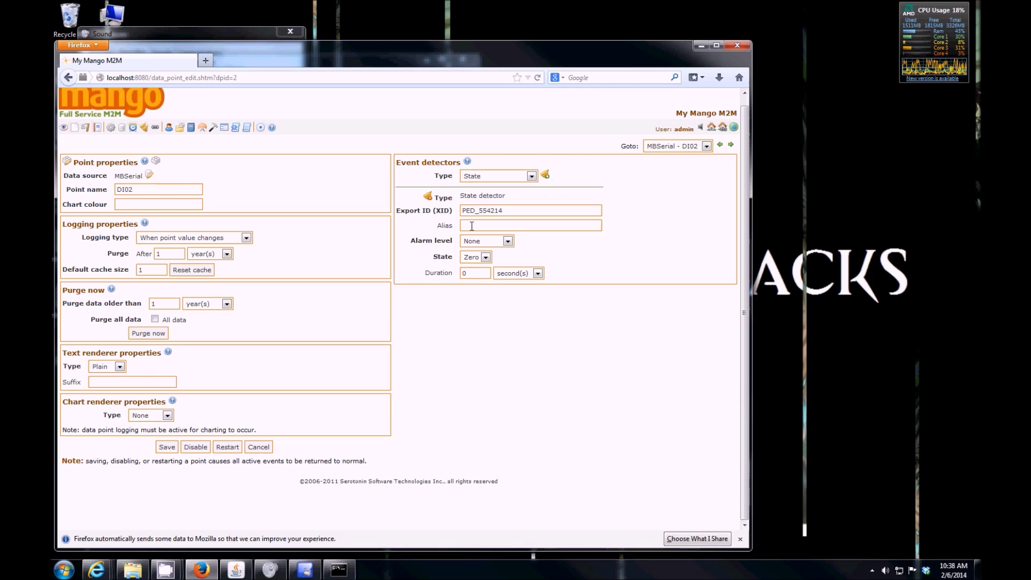
left_click(508, 241)
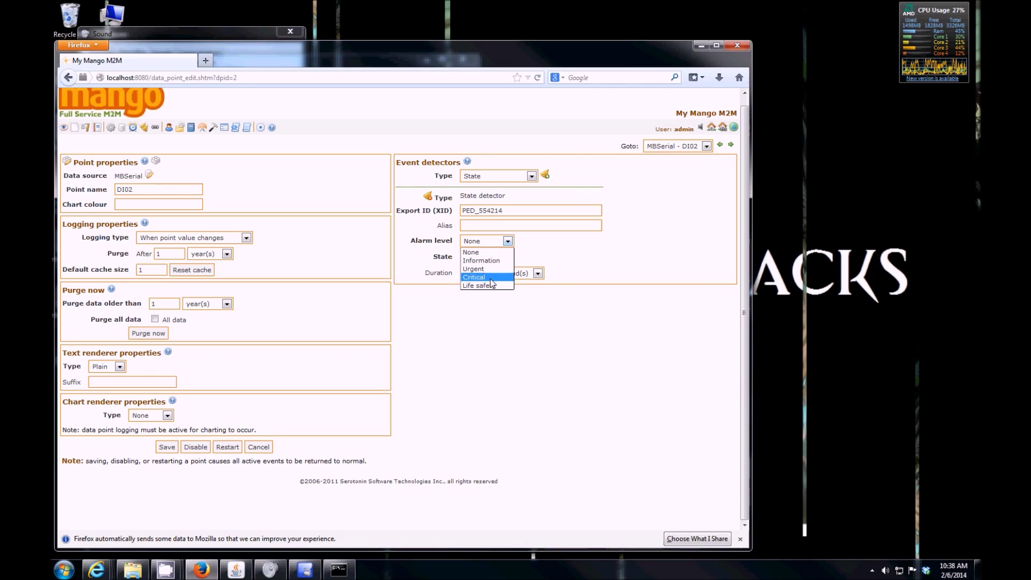
left_click(493, 277)
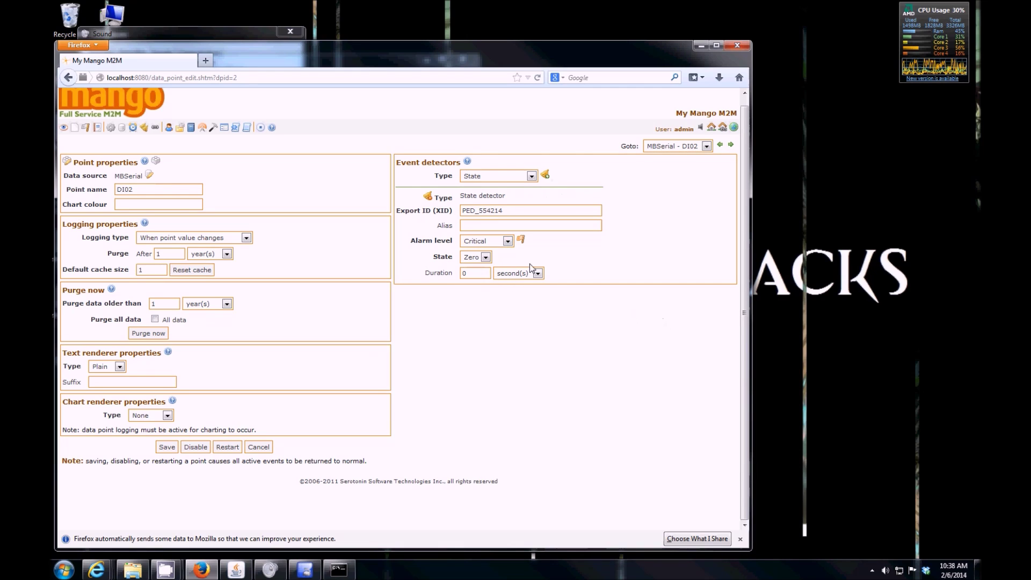
Make the DI02Alarmee detector fire on state One for 10 seconds, save, and view pending alarms.
left_click(484, 257)
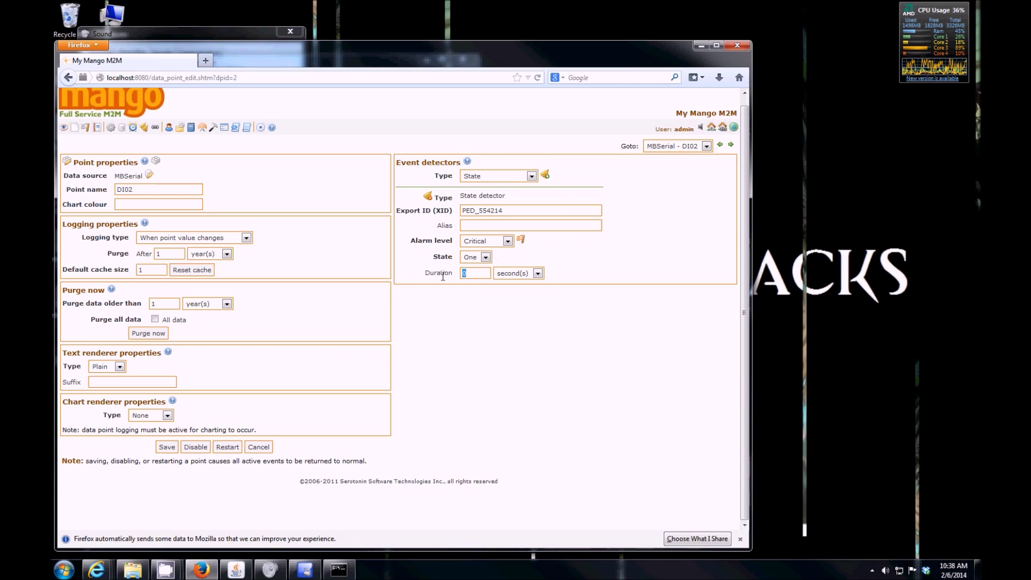
left_click(536, 274)
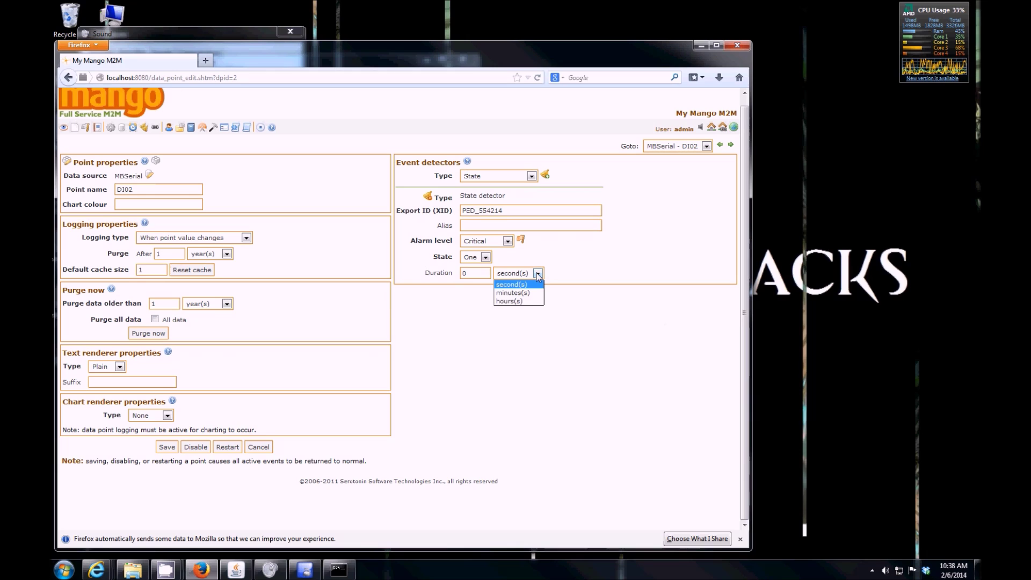
left_click(537, 276)
key("shift+Tab")
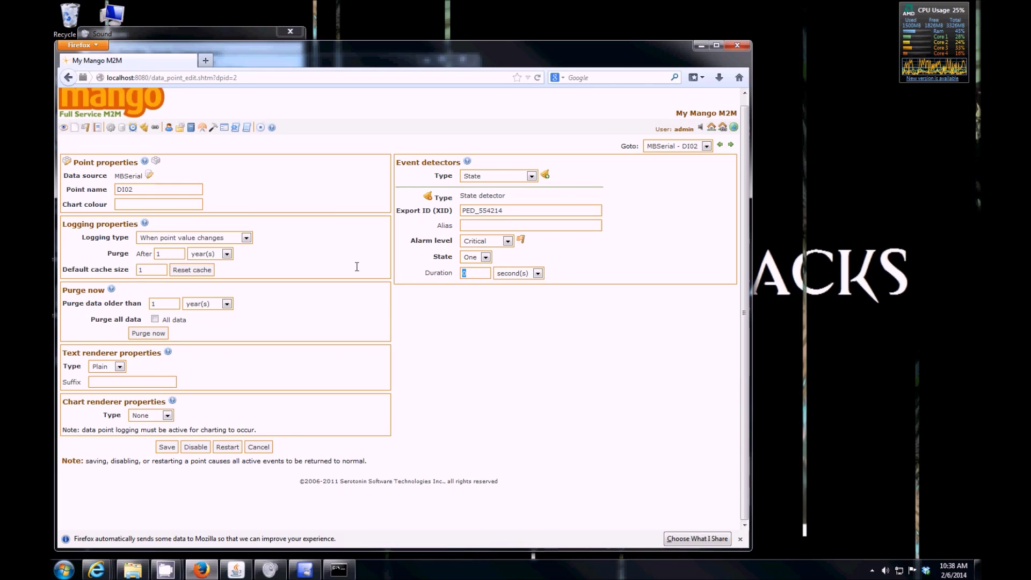
type("10")
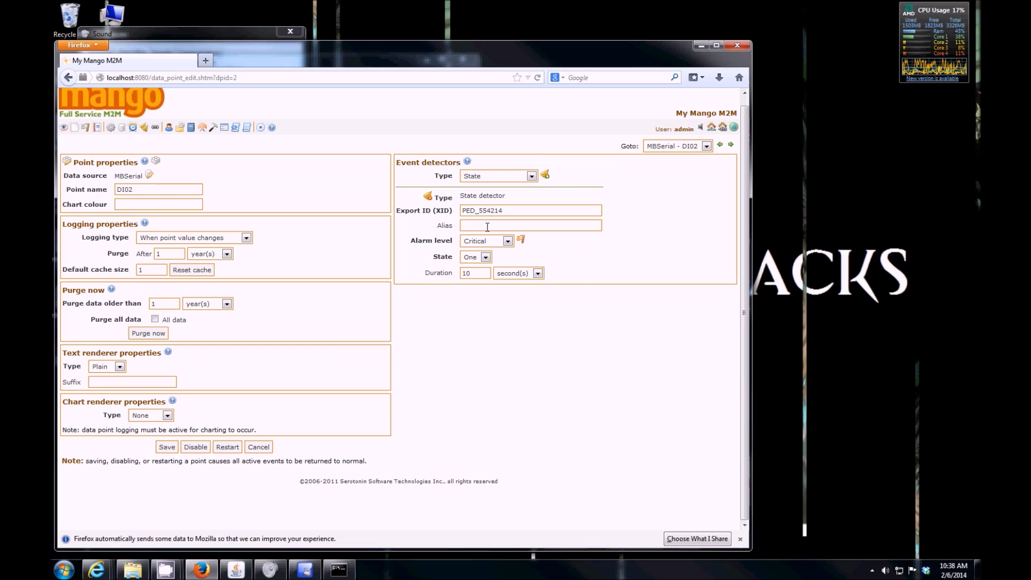
type("I0")
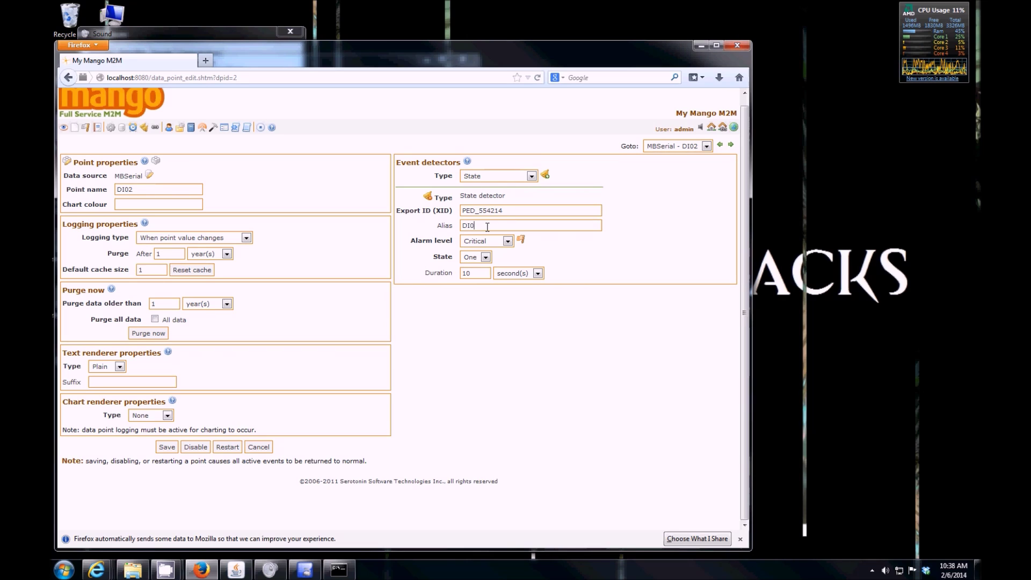
type("2Alarm")
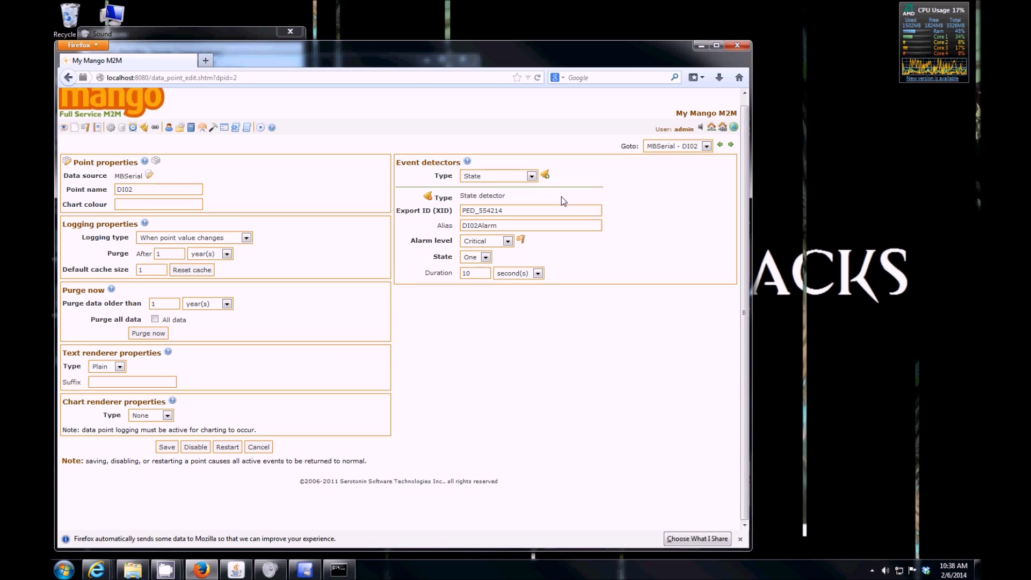
type("ee")
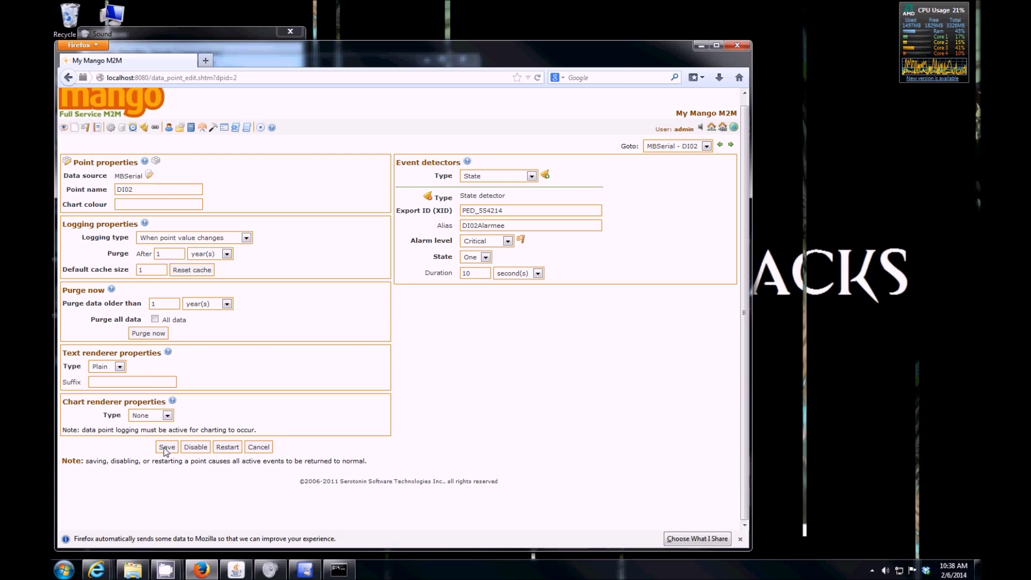
left_click(165, 447)
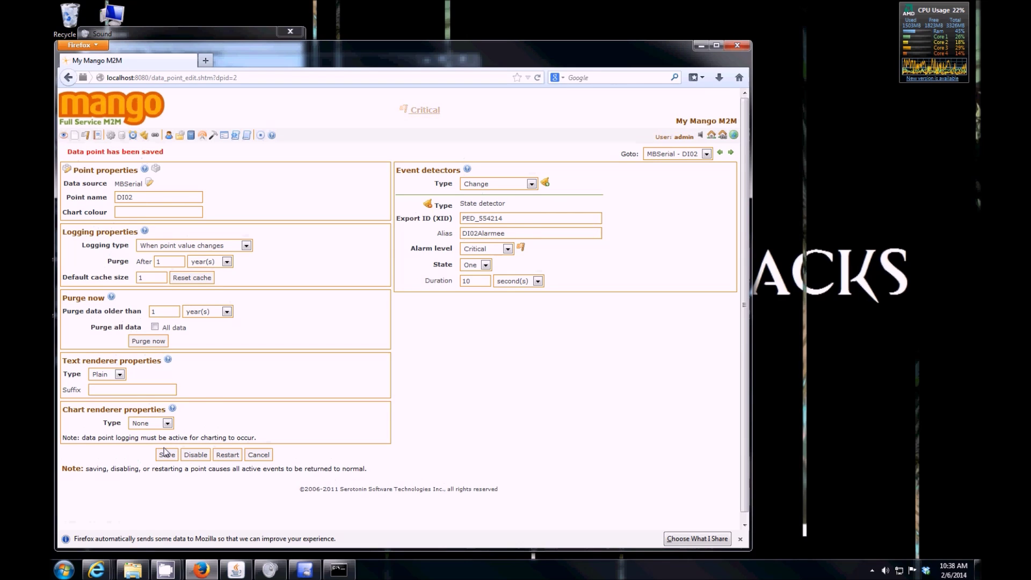
left_click(424, 111)
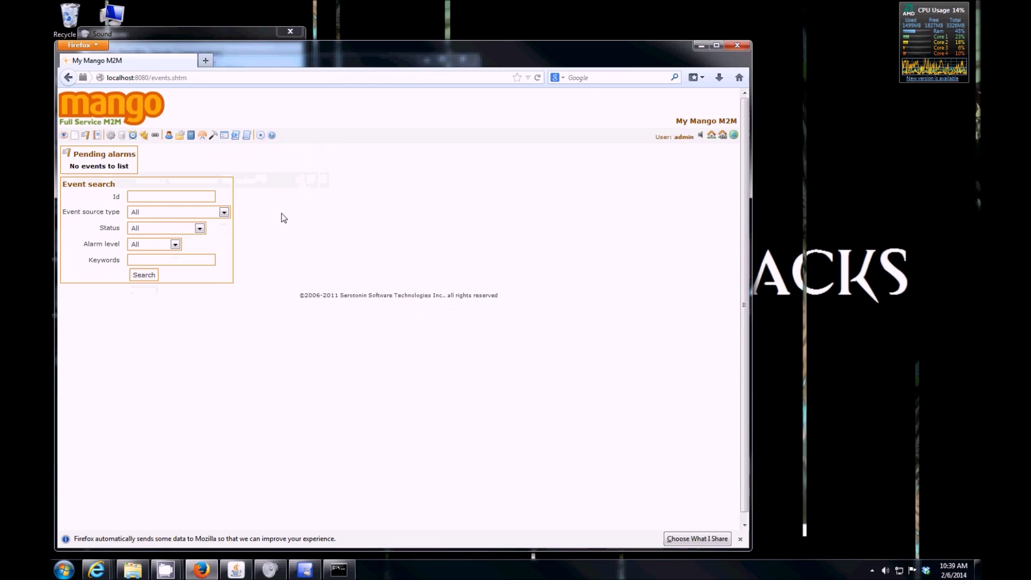
Start an Email handler for MBSerial - DI03's 'When state is 1 for 10 seconds' detector.
left_click(65, 135)
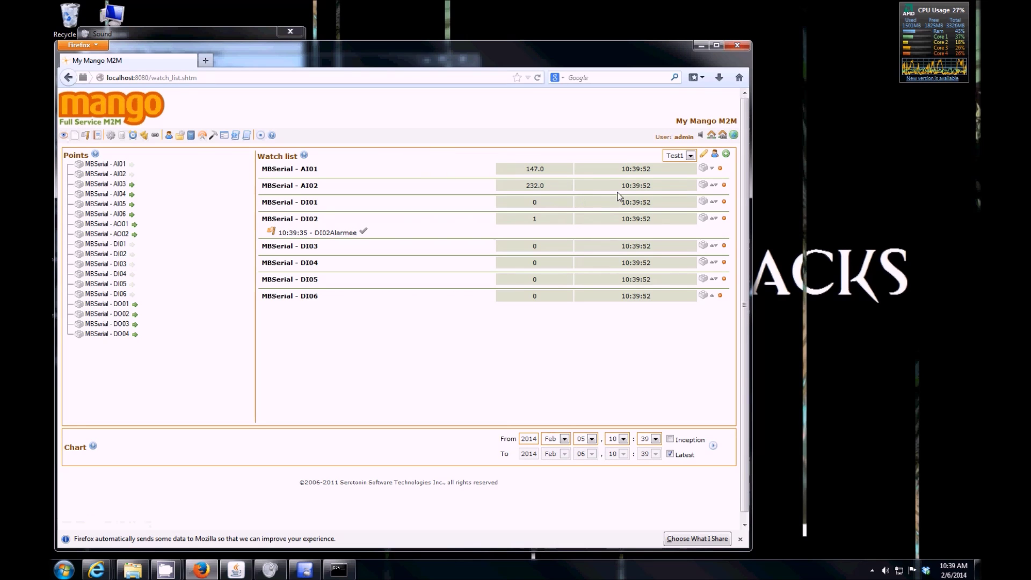
left_click(704, 248)
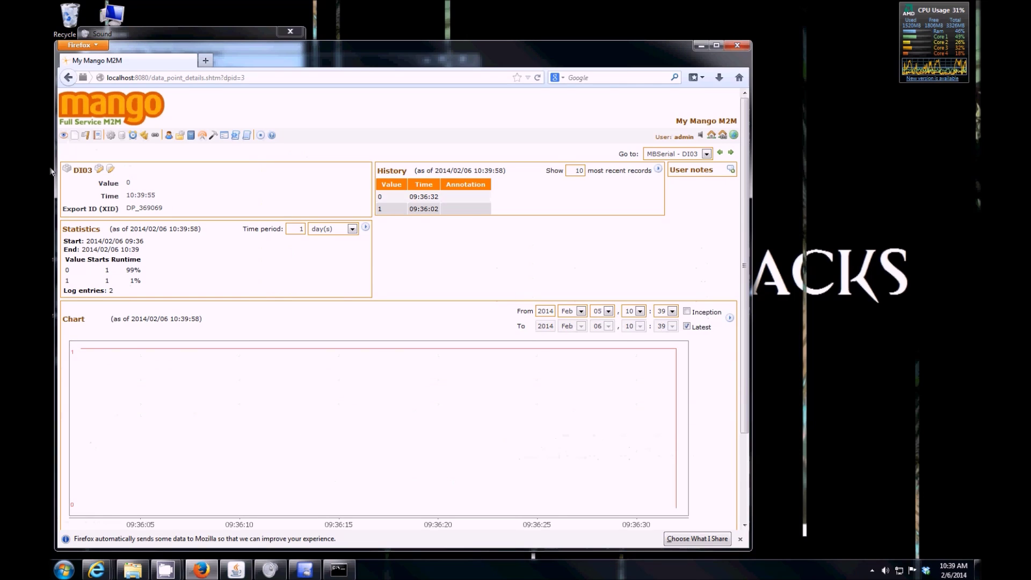
left_click(98, 135)
left_click(76, 200)
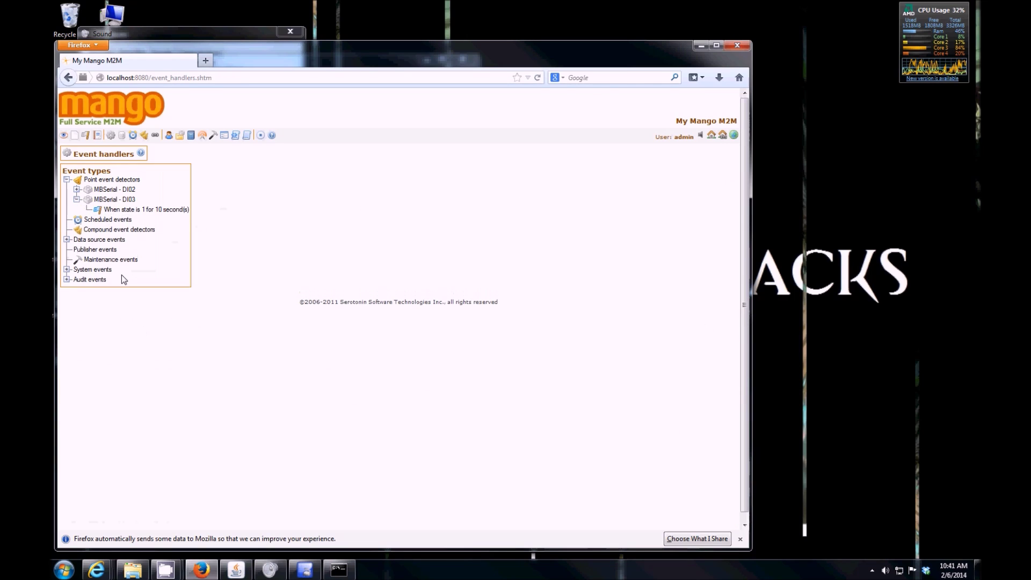
left_click(141, 209)
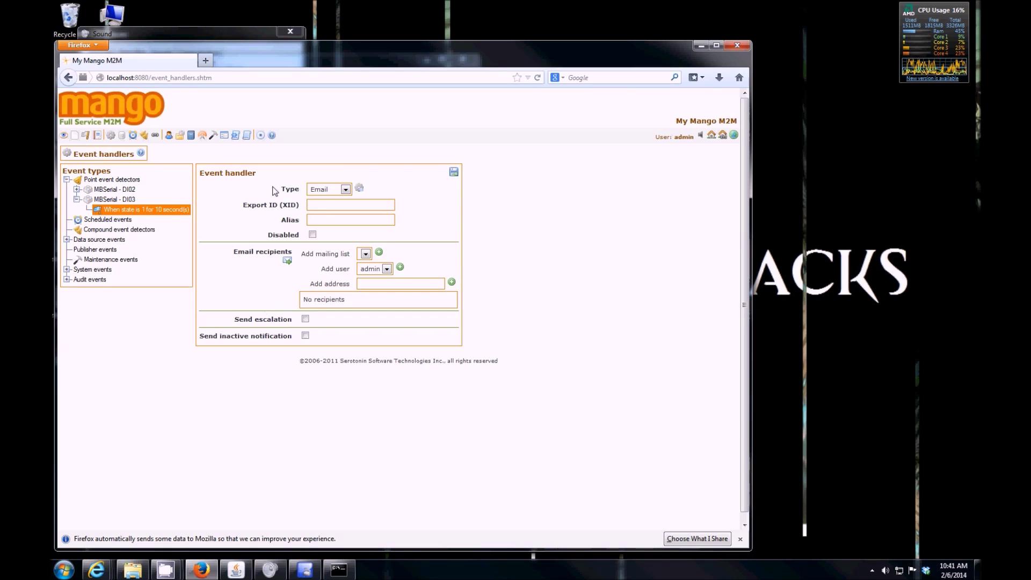
left_click(346, 191)
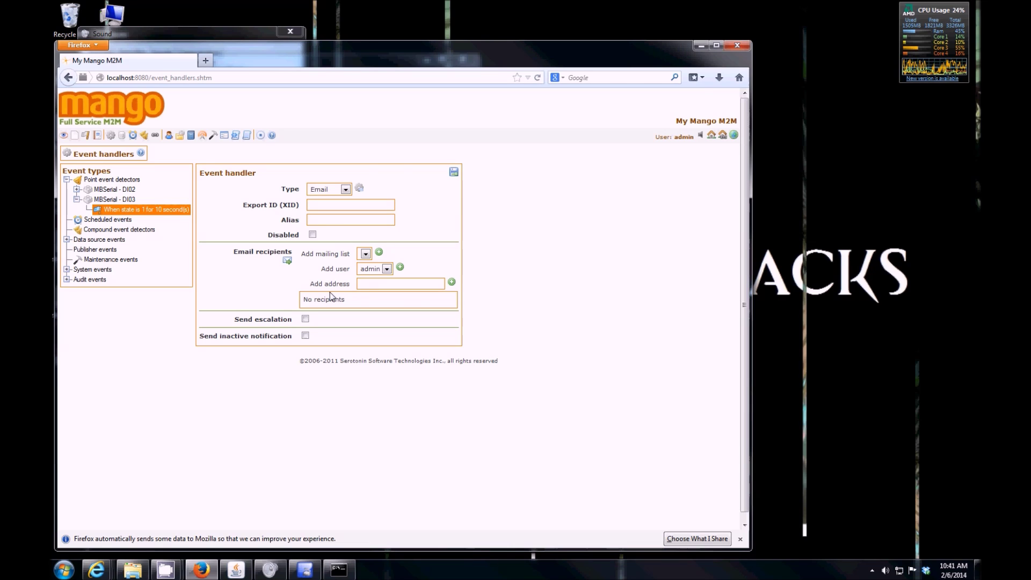
Create a new user with username Usr and move on to its password.
left_click(168, 138)
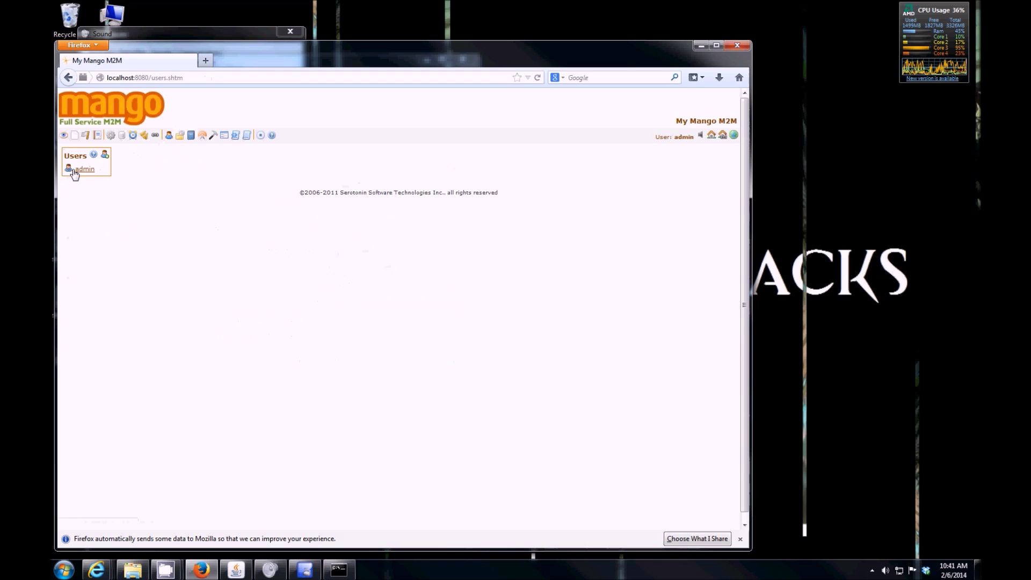
left_click(106, 154)
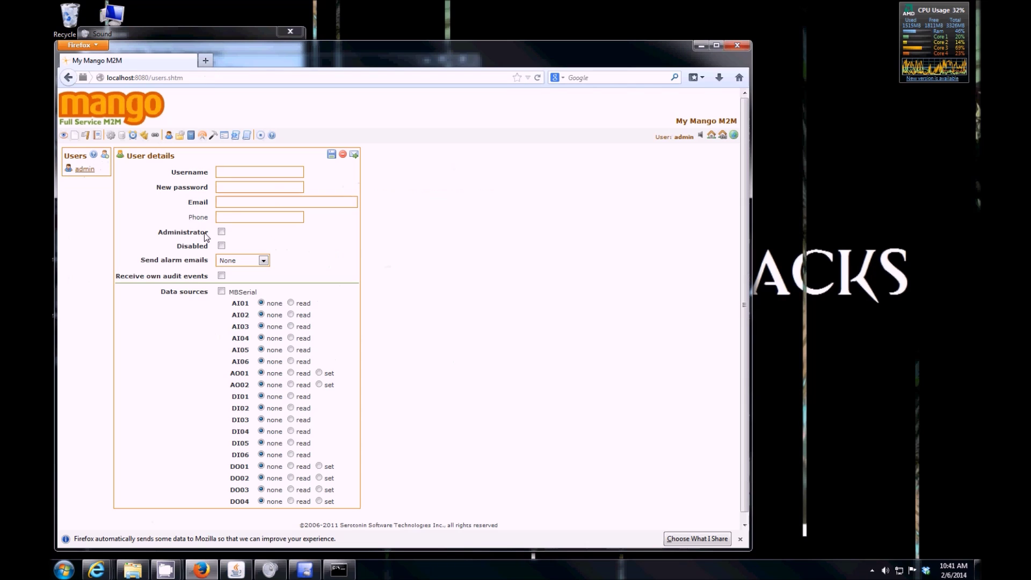
left_click(235, 173)
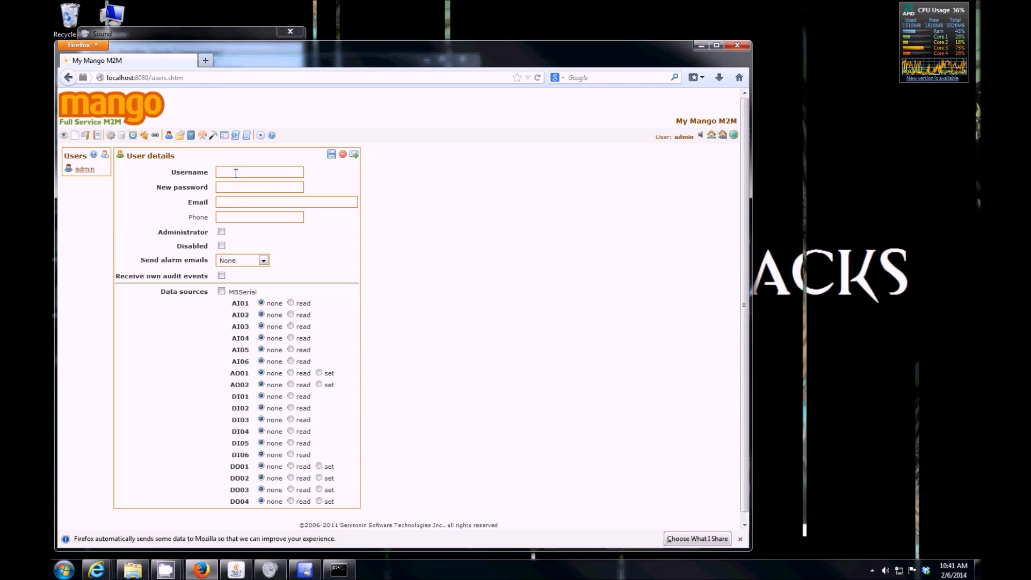
type("Us")
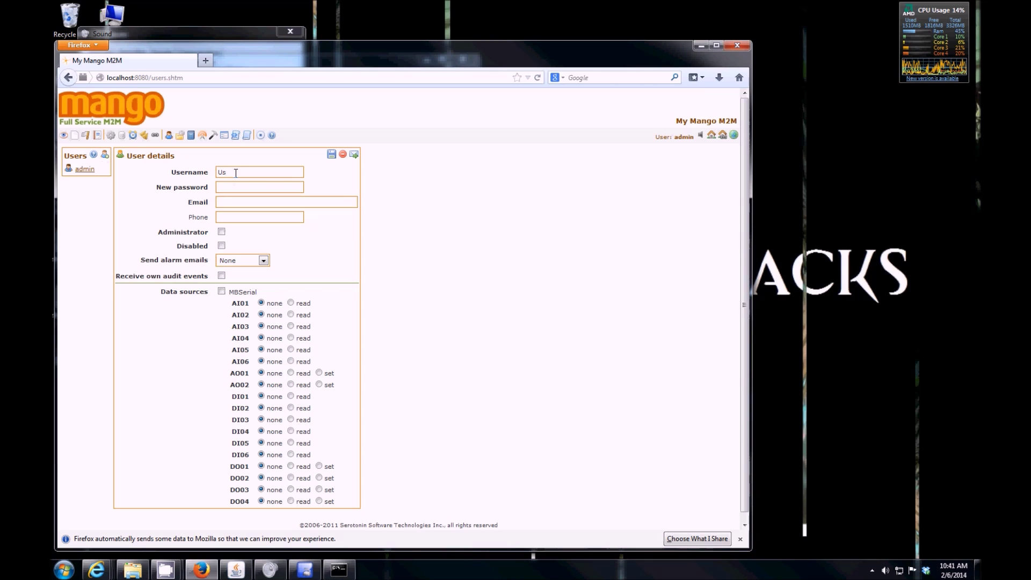
type("r")
left_click(230, 190)
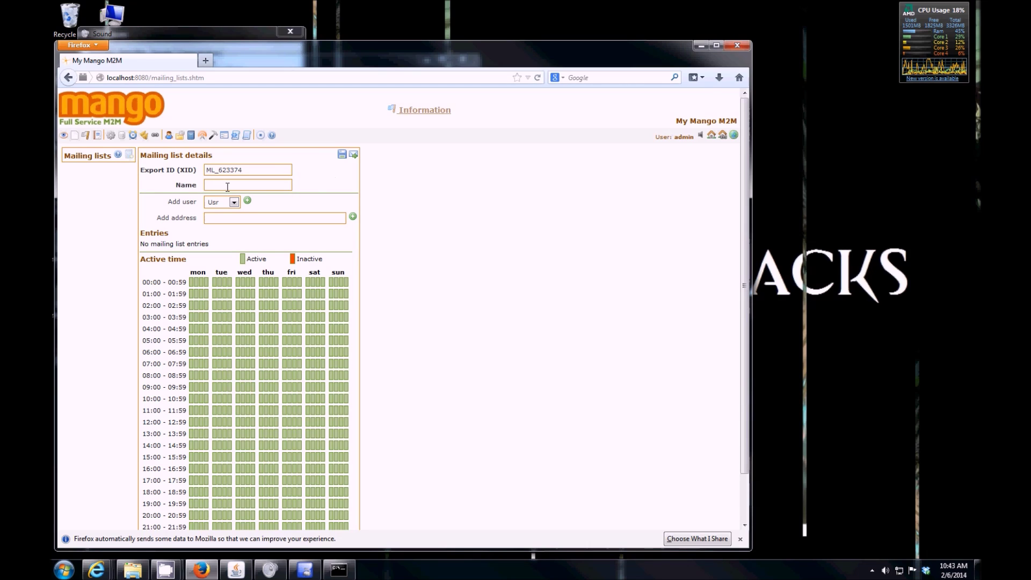
type("MailLis")
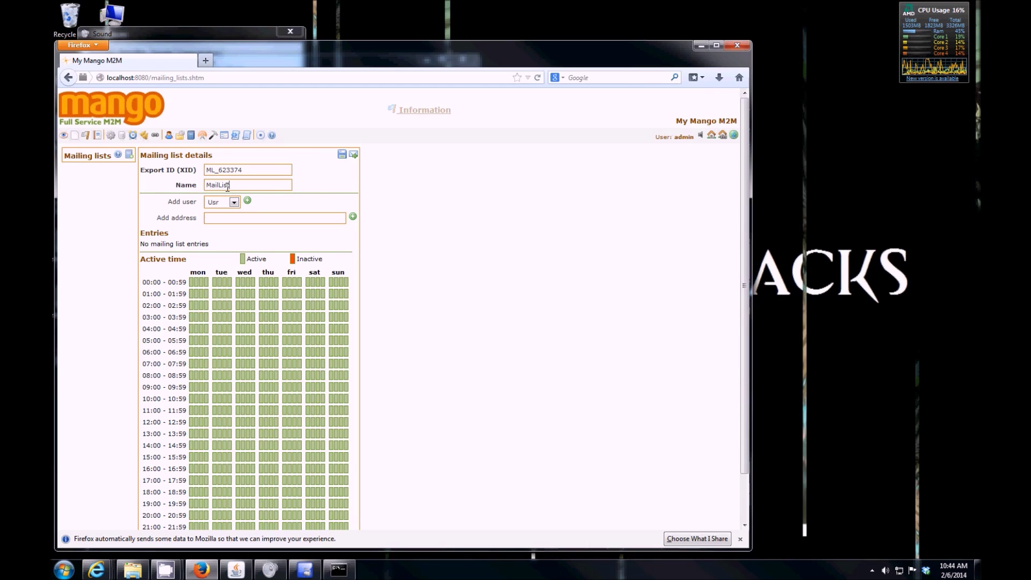
type("t1")
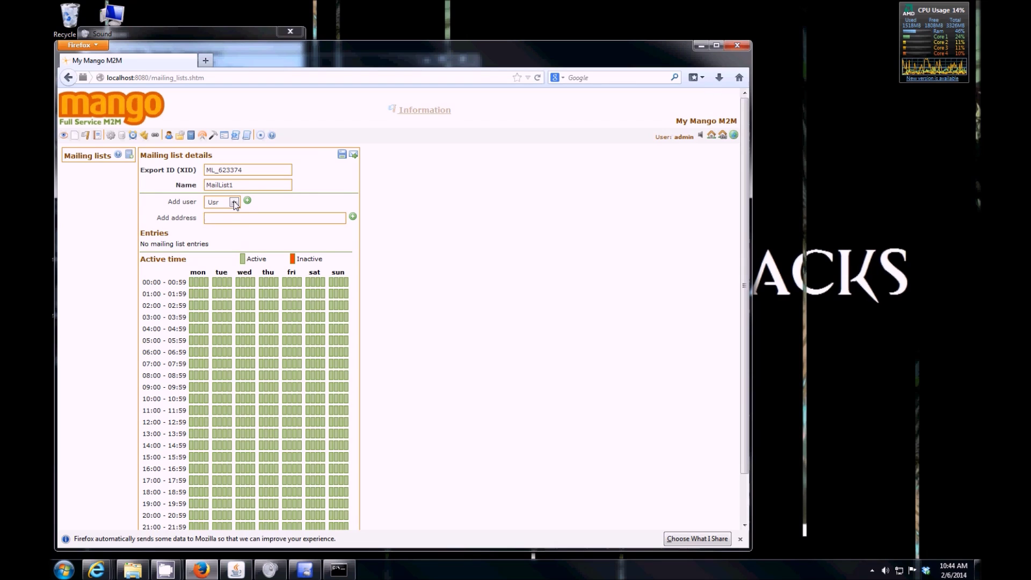
Add users Usr and admin as entries of mailing list MailList1.
left_click(248, 200)
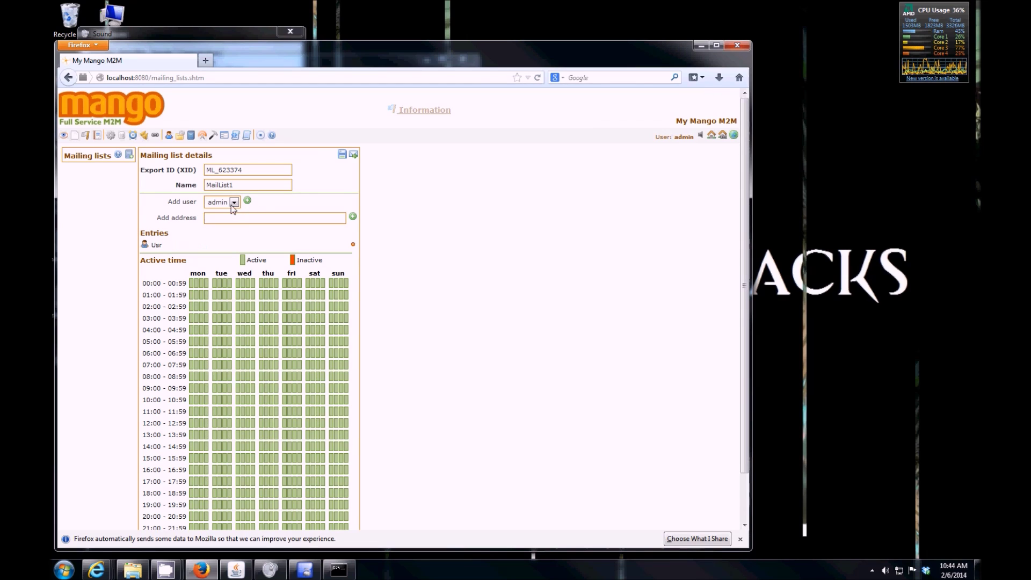
left_click(247, 201)
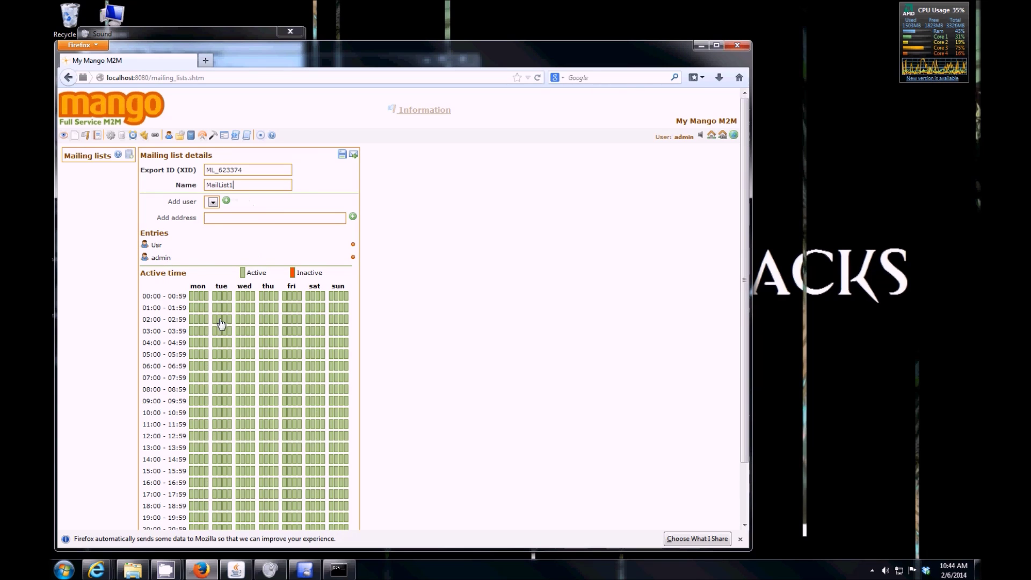
scroll(191, 323, "down", 2)
scroll(192, 324, "down", 1)
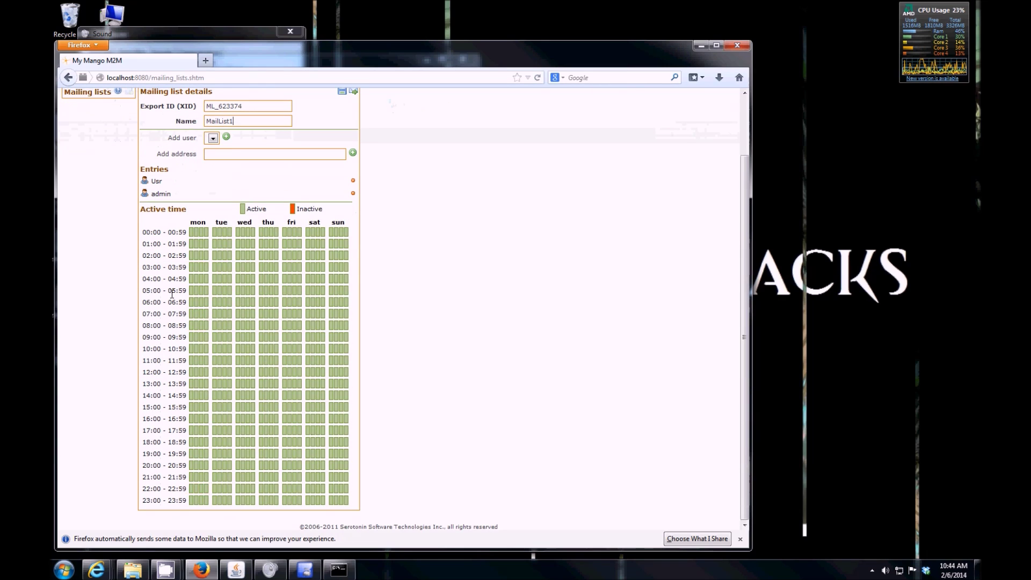
scroll(196, 368, "up", 3)
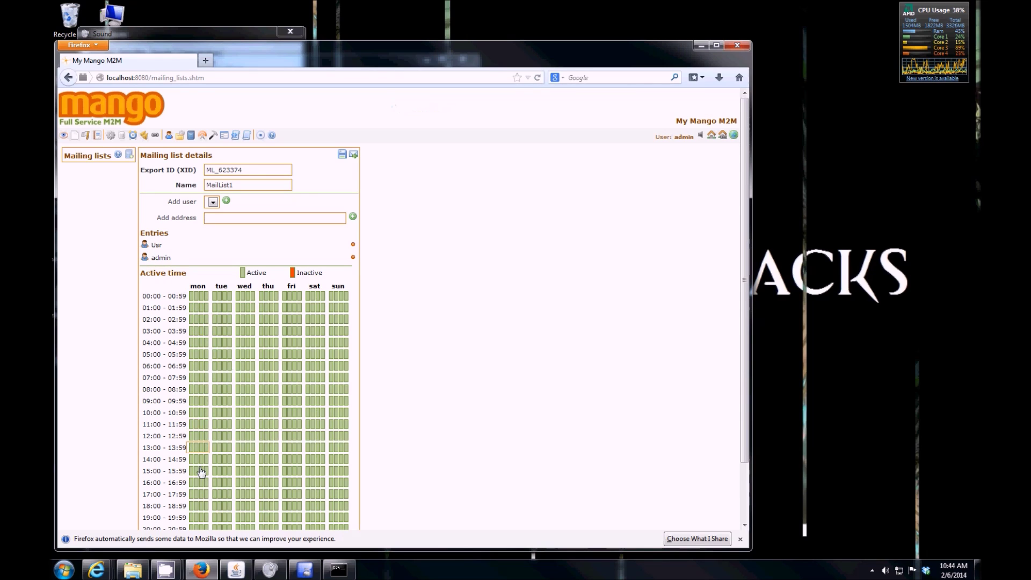
scroll(122, 466, "down", 1)
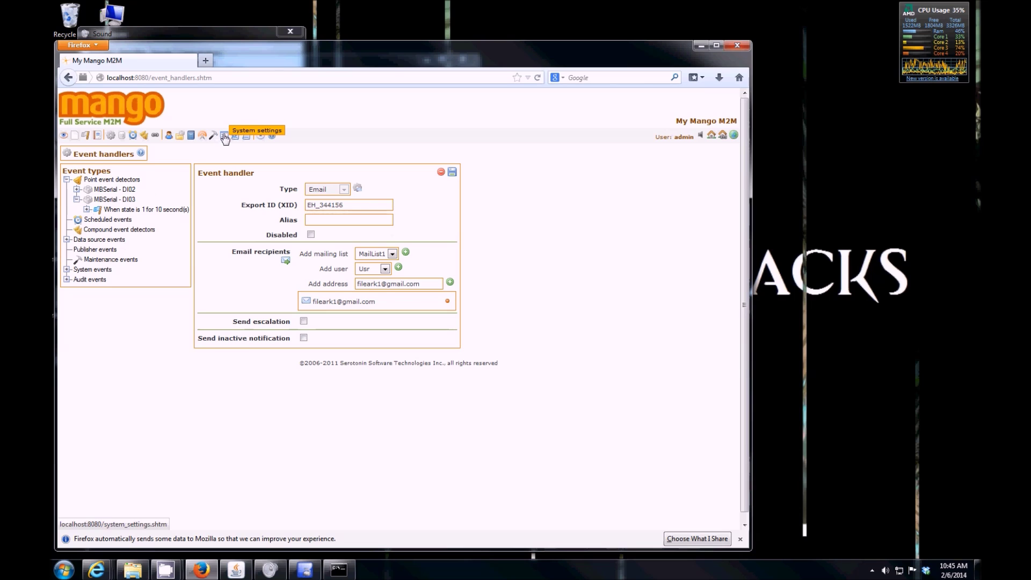
Fill in the SMTP host, port and From address in System settings' email section.
left_click(226, 136)
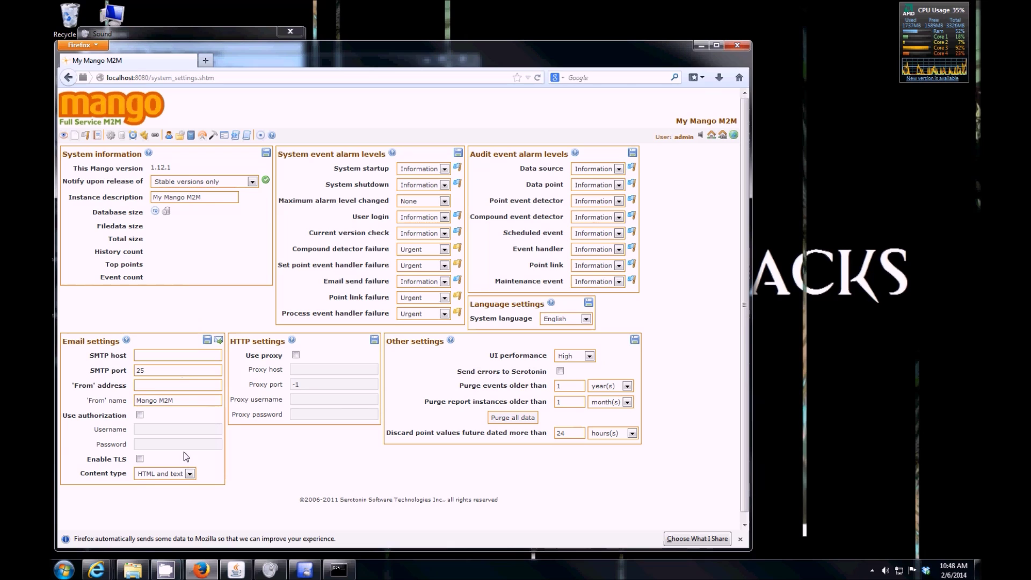
left_click(158, 354)
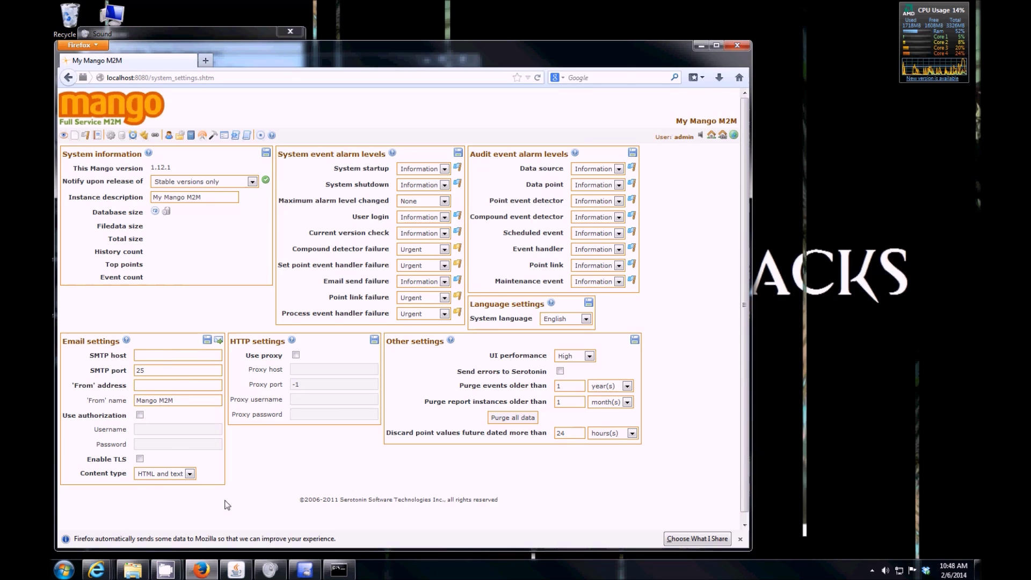
type("smtp.gmail.com")
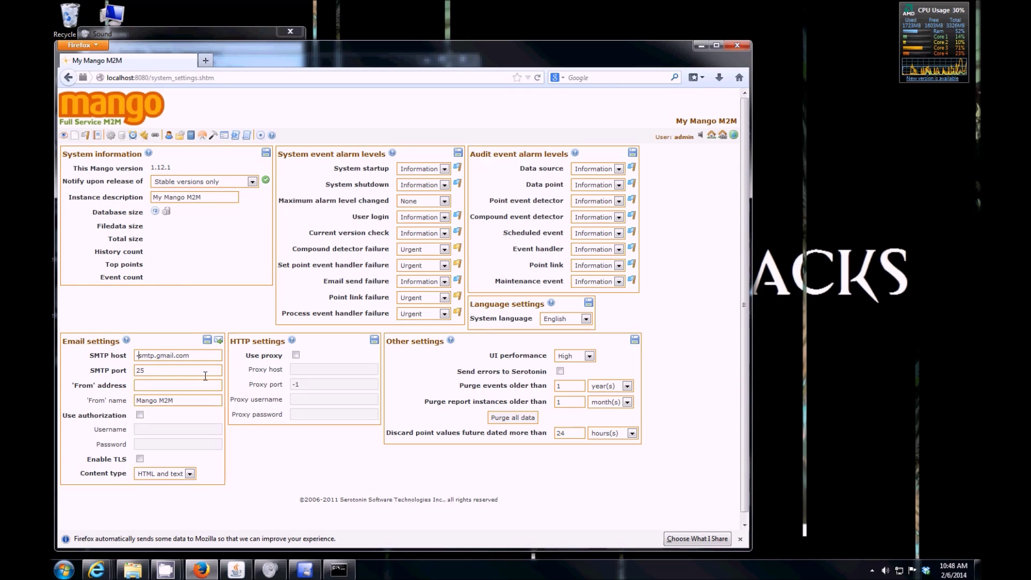
key("Tab")
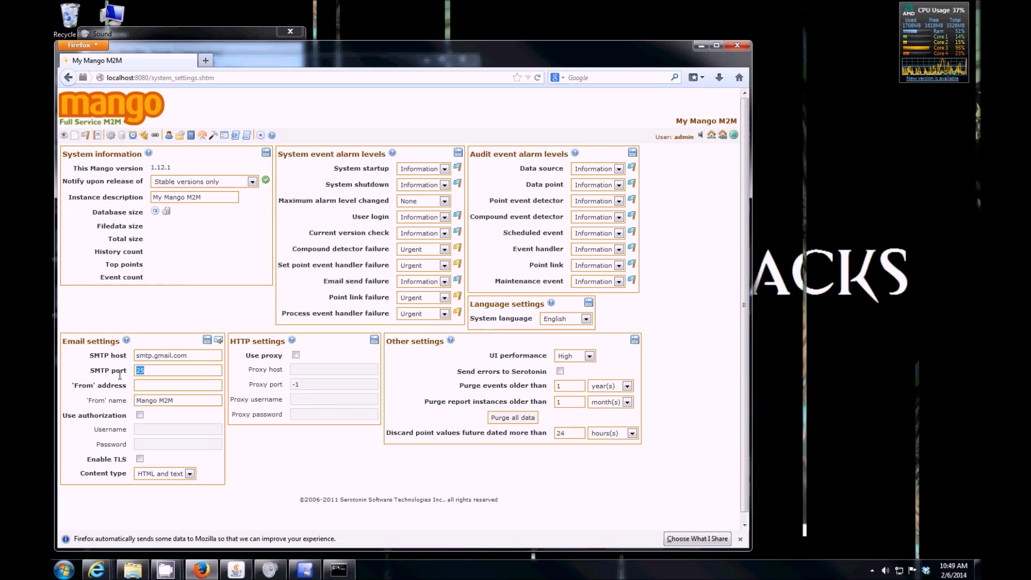
type("4")
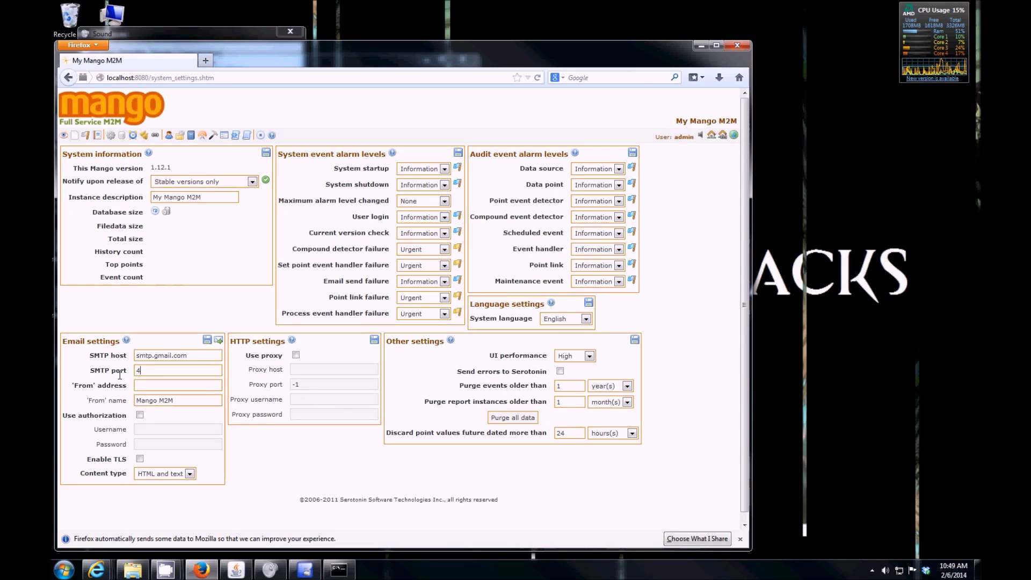
type("65")
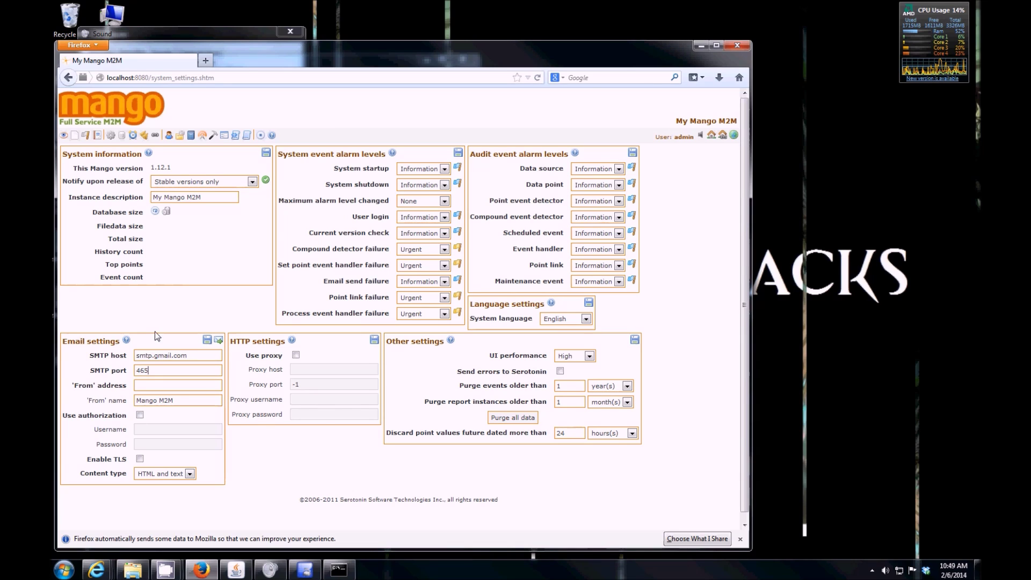
left_click(158, 385)
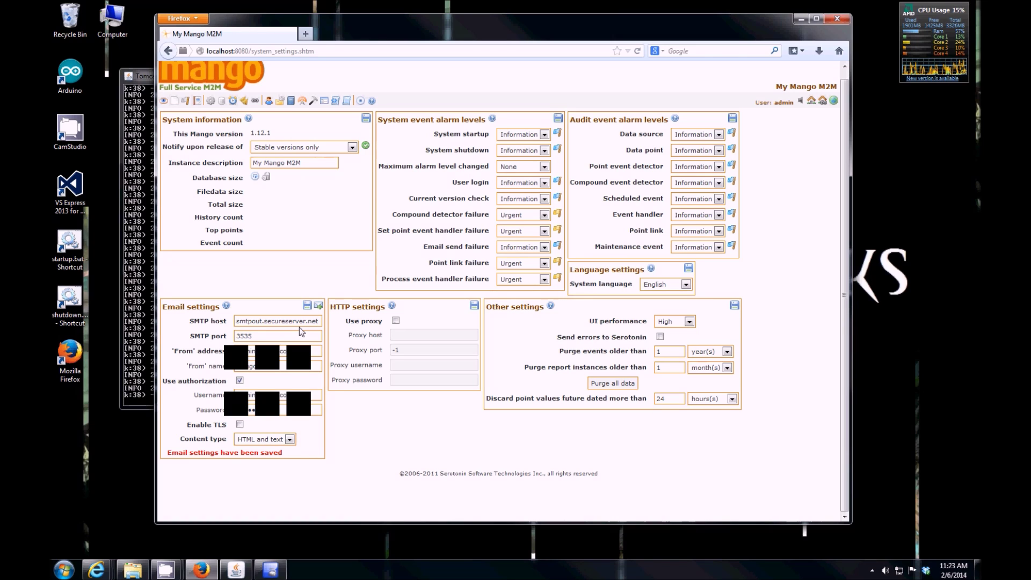
key("BackSpace")
key("Left")
key("Left")
key("Left")
key("Right")
key("Right")
key("Right")
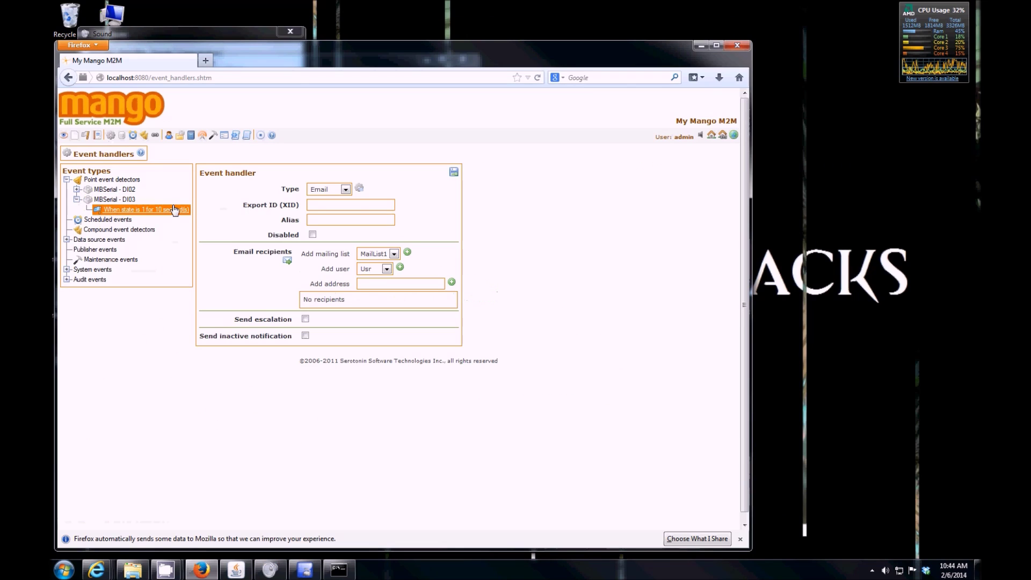
Add Usr as a recipient, enable Send escalation, and save DI03's email handler.
left_click(345, 190)
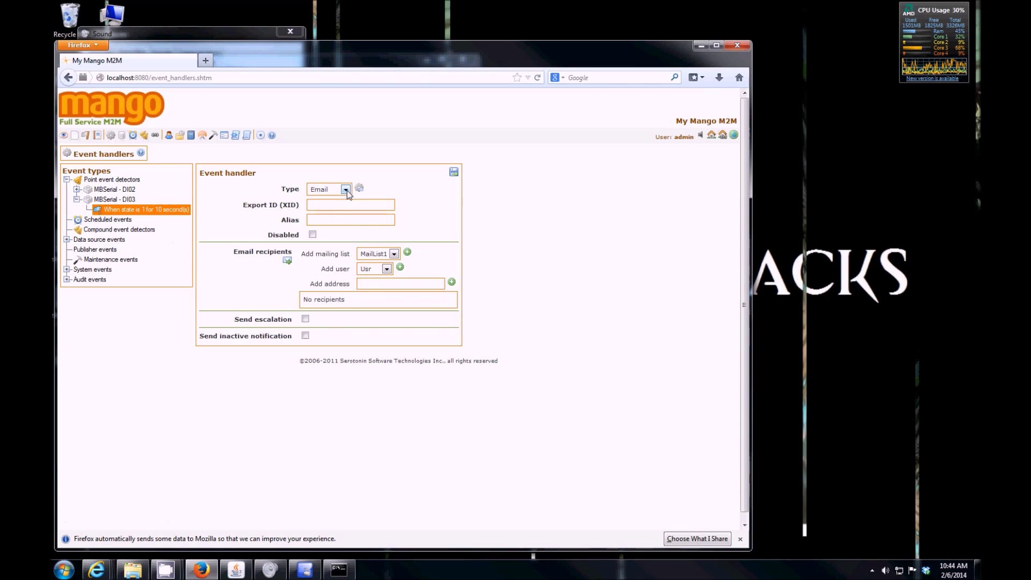
left_click(394, 254)
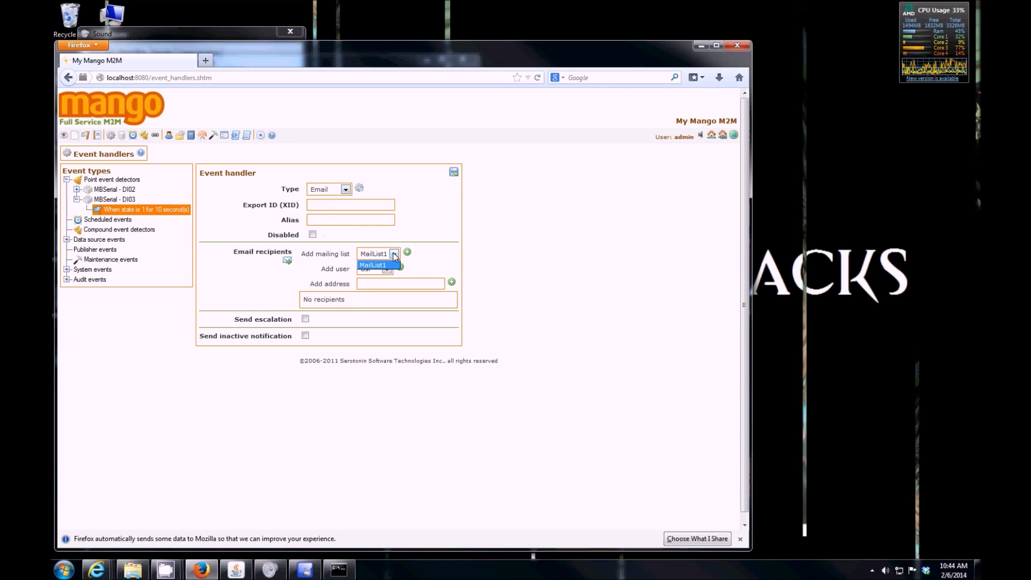
left_click(387, 269)
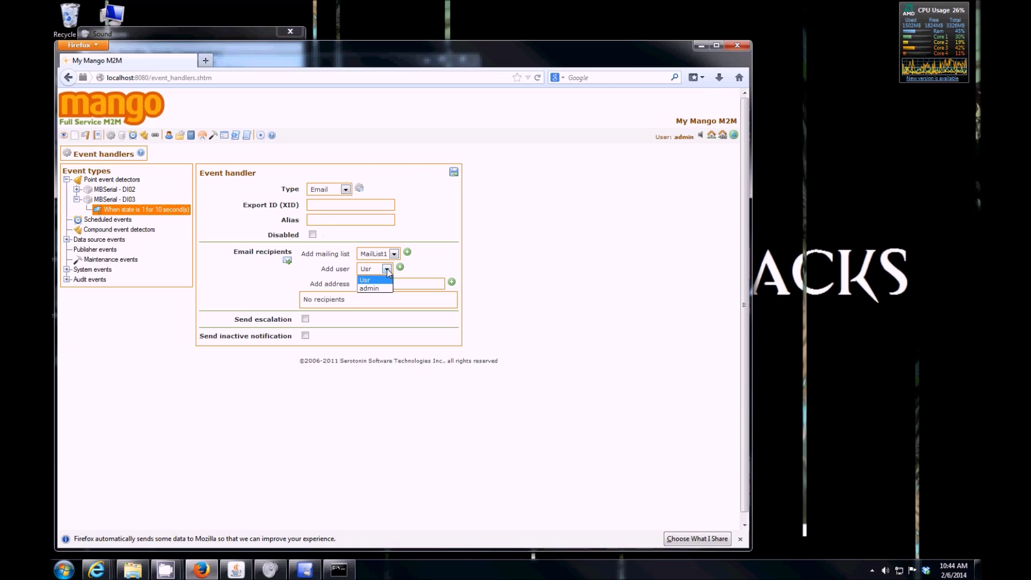
left_click(387, 269)
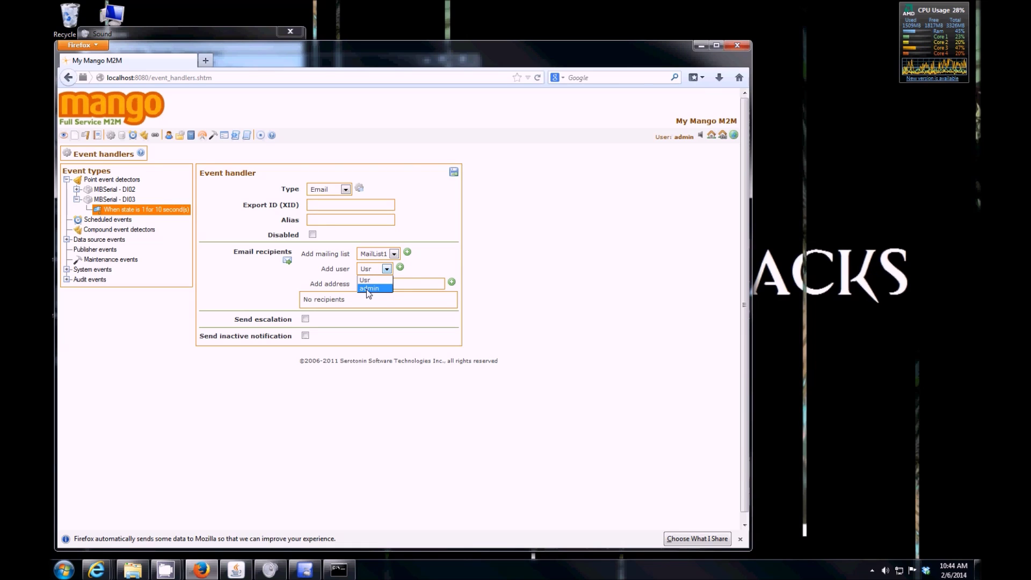
left_click(369, 280)
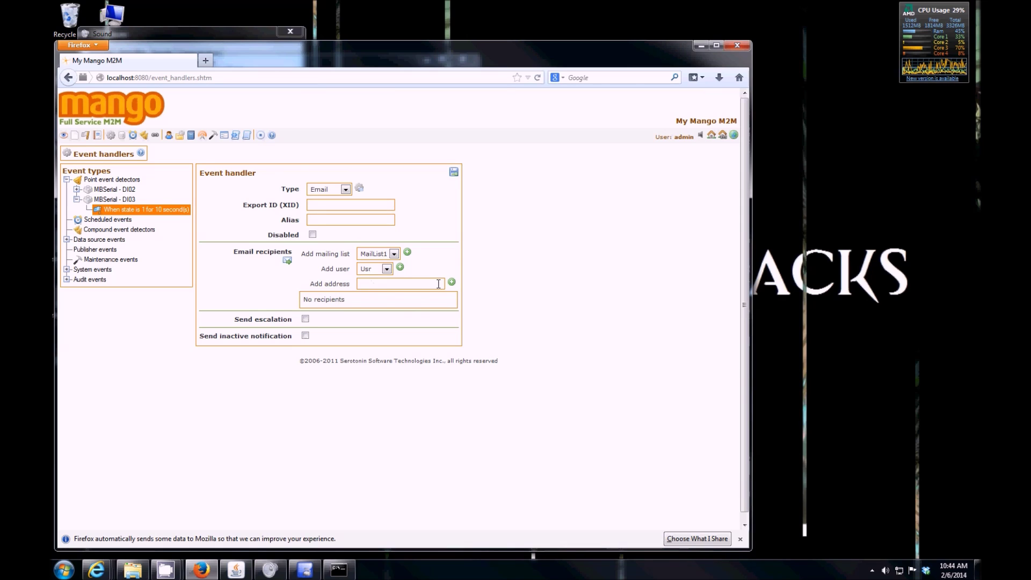
left_click(305, 319)
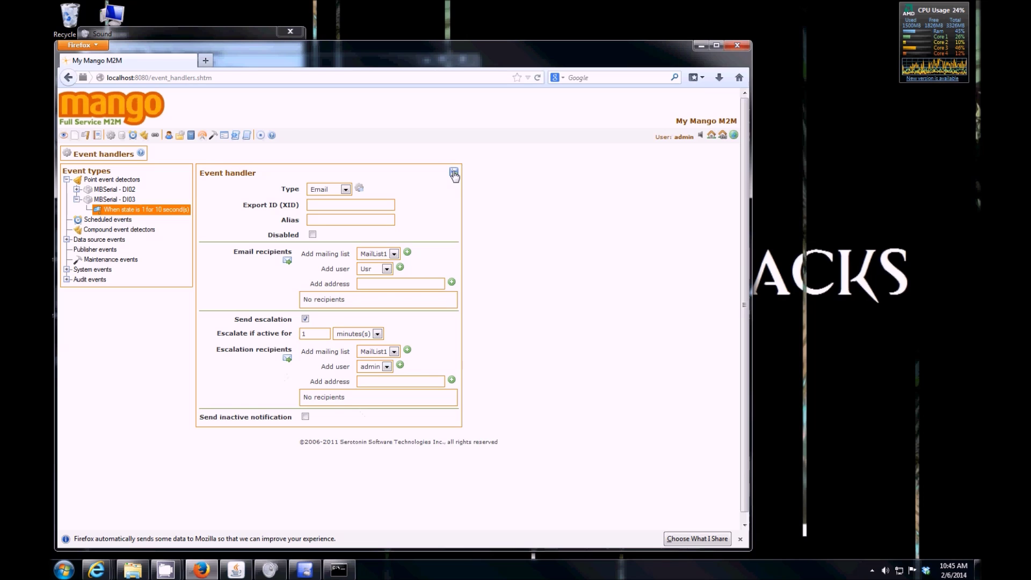
left_click(453, 173)
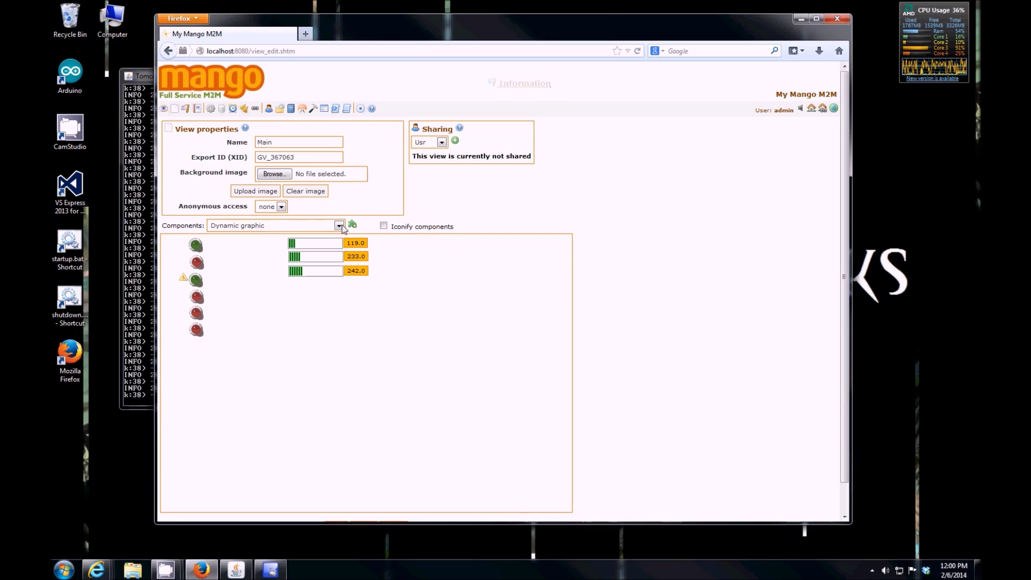
Add an HTML component listing DI01 through DI06 on separate lines.
left_click(339, 225)
left_click(241, 262)
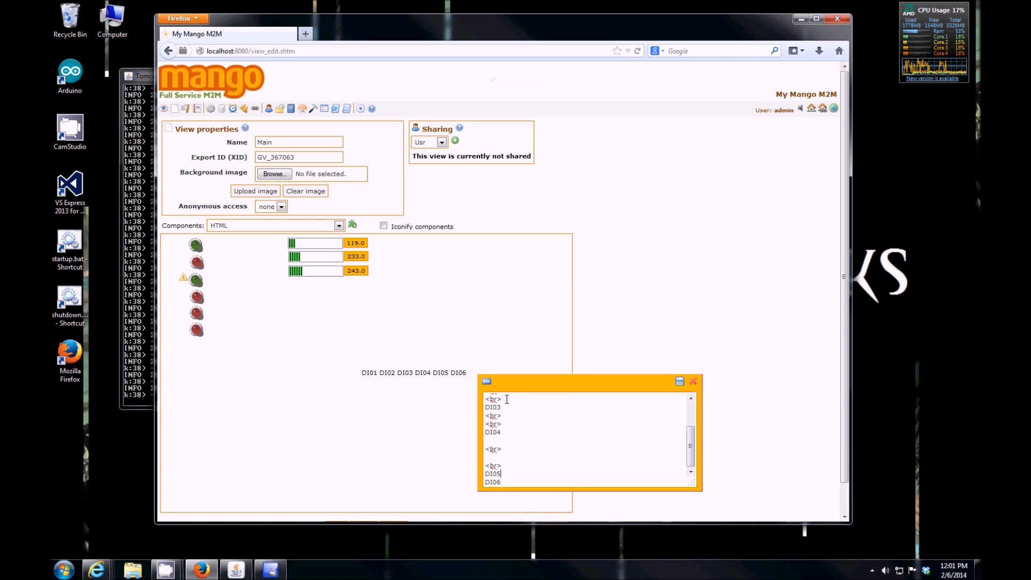
key("Return")
key("Return")
type("<br>")
key("Return")
key("Return")
type("<br>")
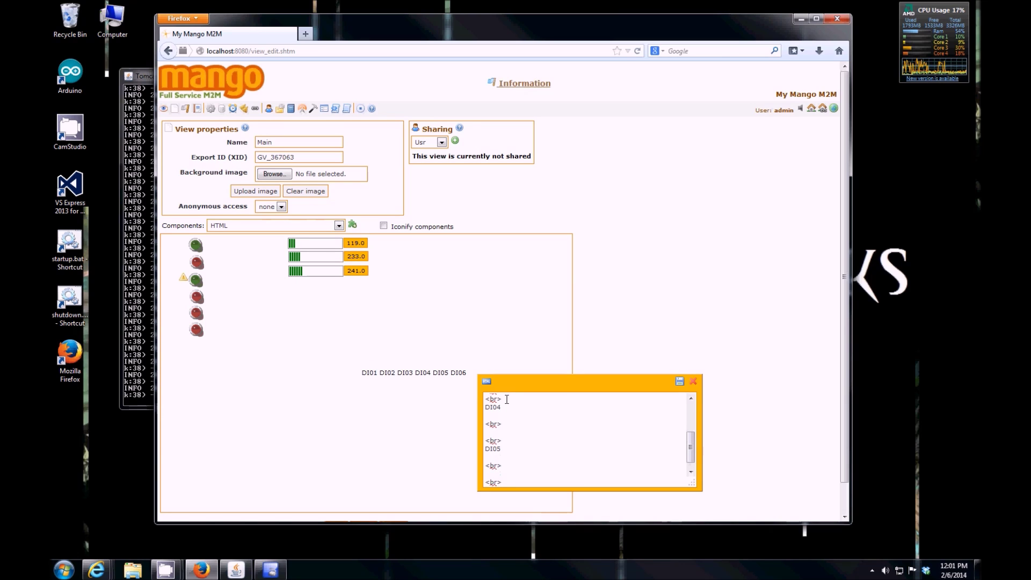
key("BackSpace")
key("BackSpace")
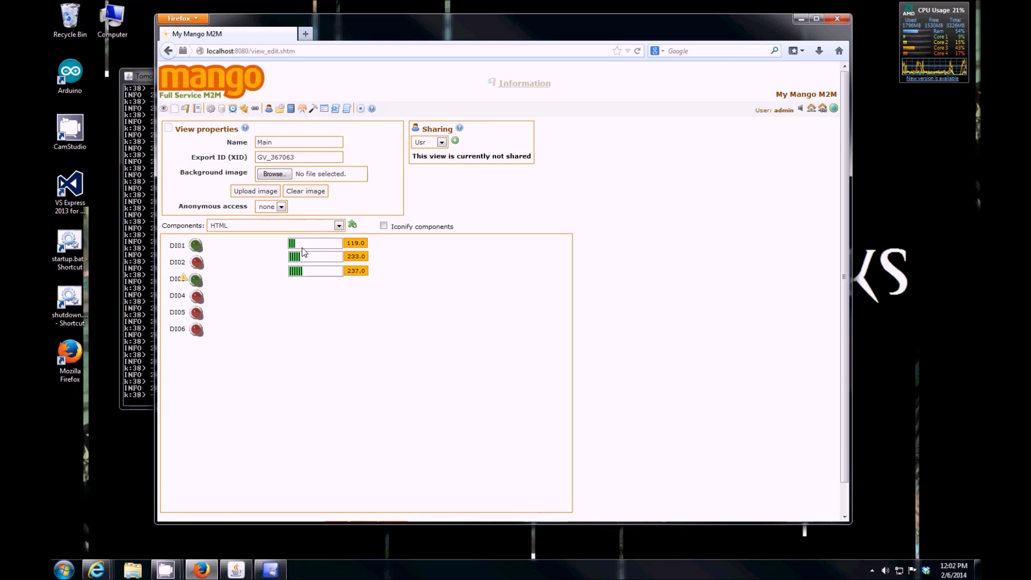
Add a Dynamic graphic component to the view.
left_click(339, 226)
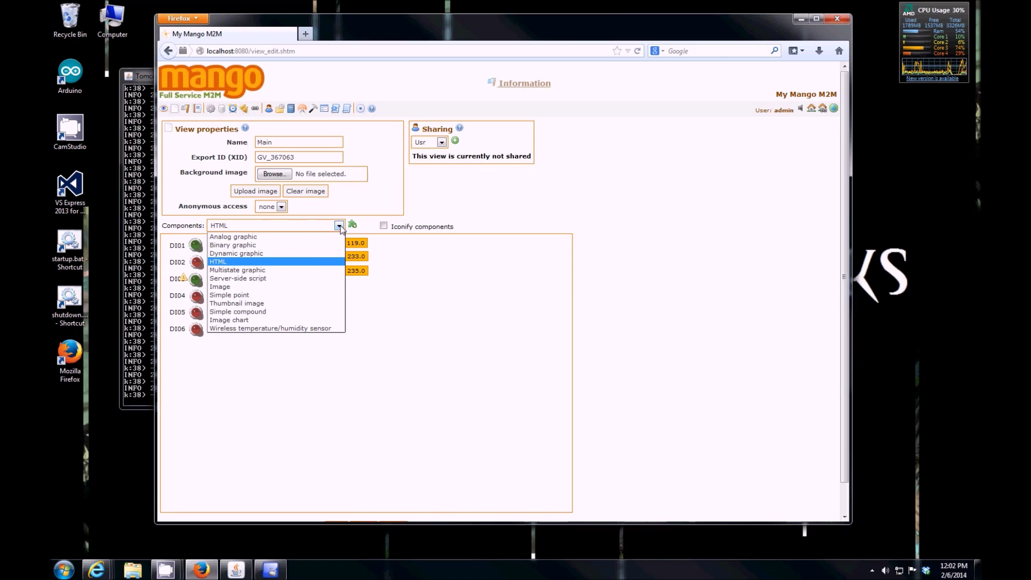
left_click(260, 253)
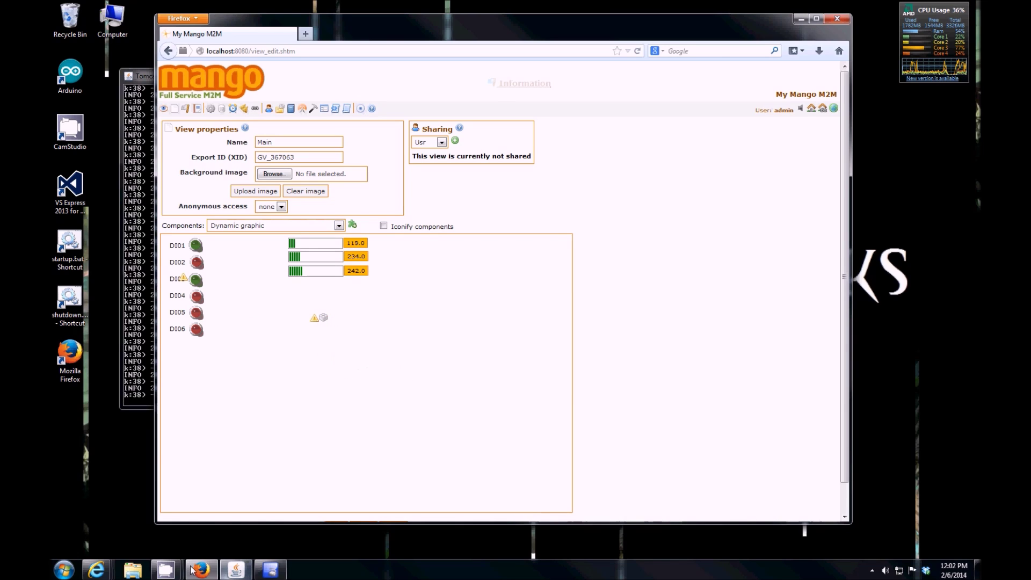
left_click(132, 571)
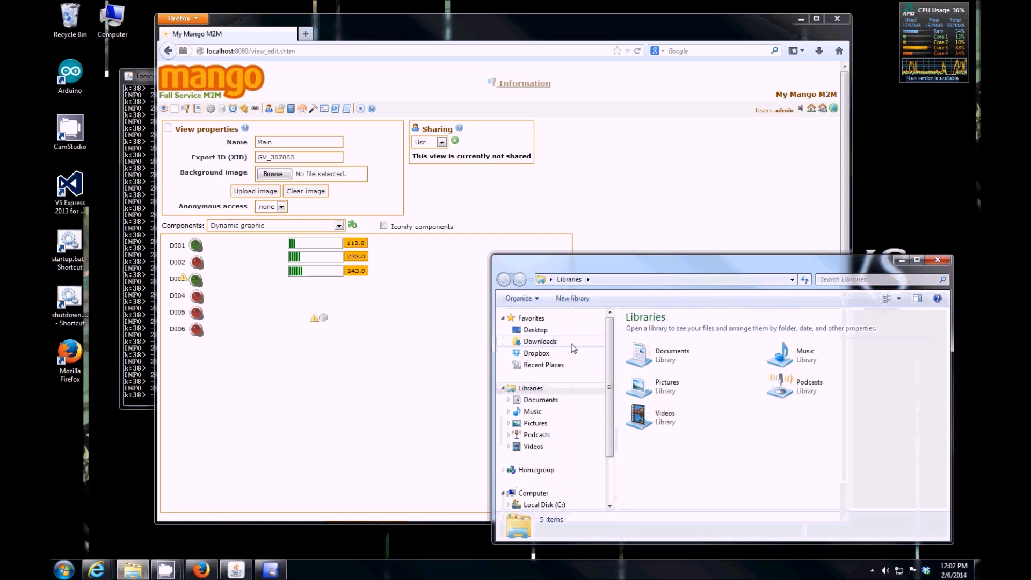
Browse to C:\Program Files\apache-tomcat\webapps\ROOT\graphics in Explorer.
left_click_drag(622, 265, 557, 195)
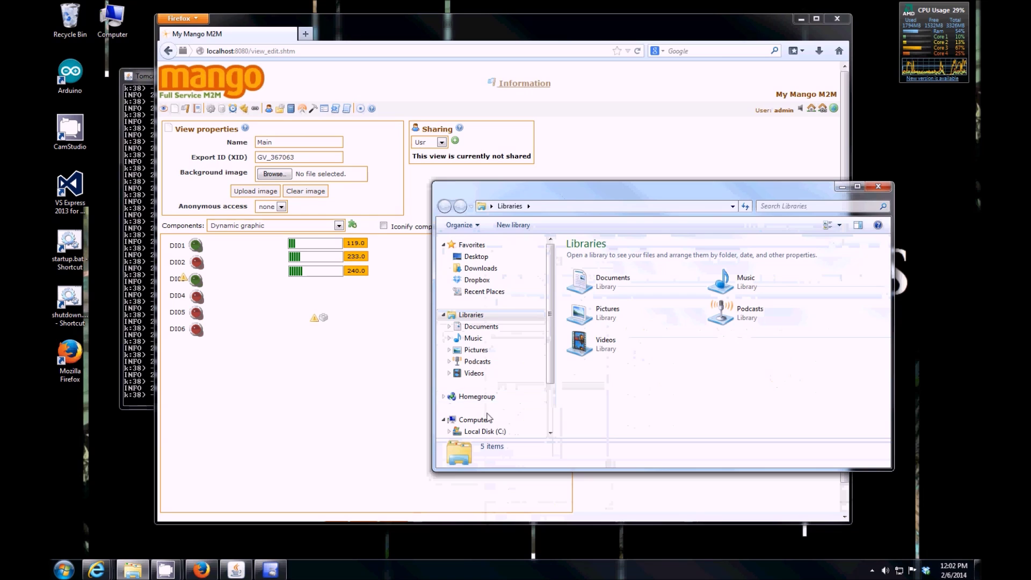
left_click(483, 430)
left_click(596, 306)
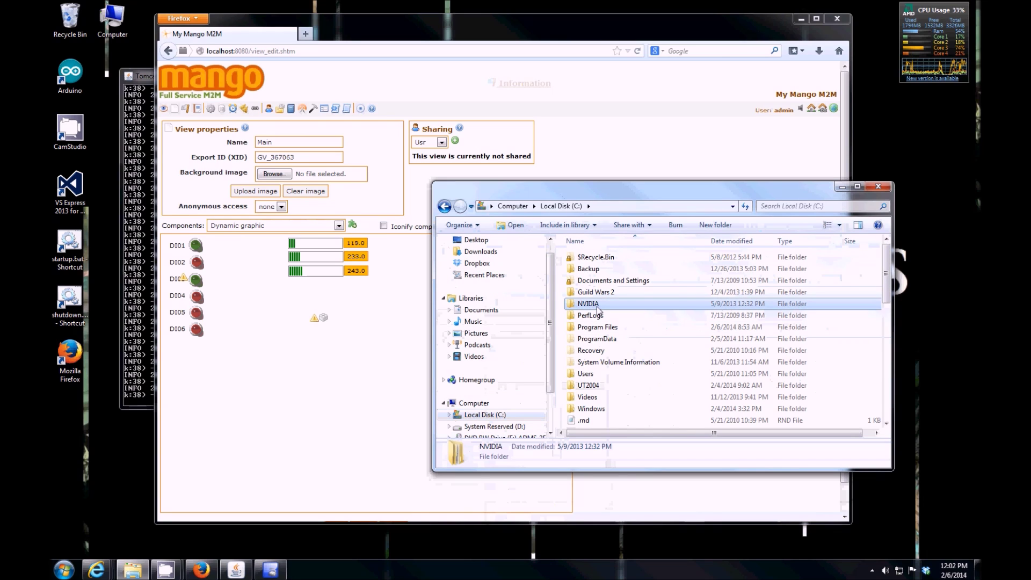
scroll(597, 307, "down", 1)
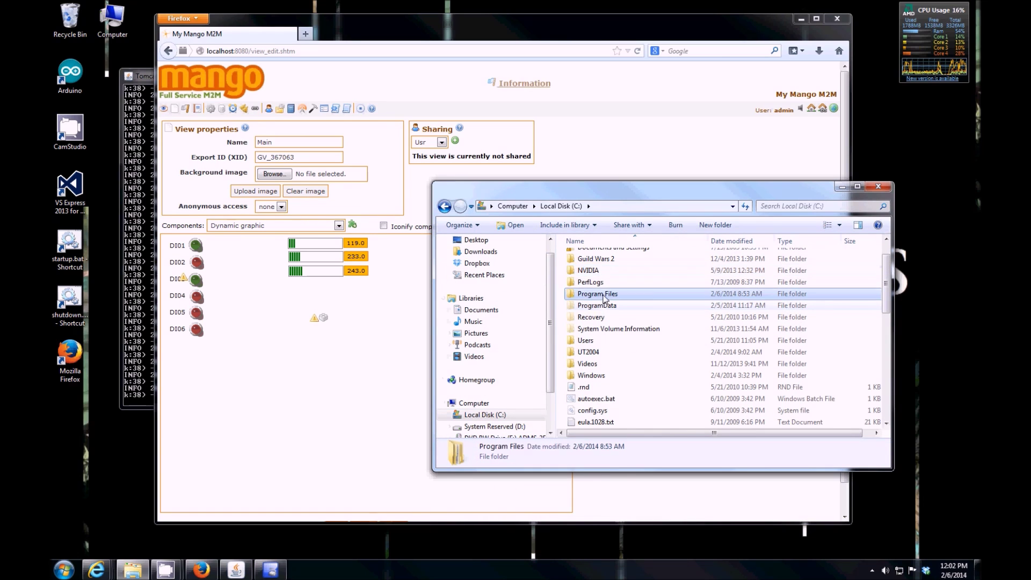
double_click(604, 297)
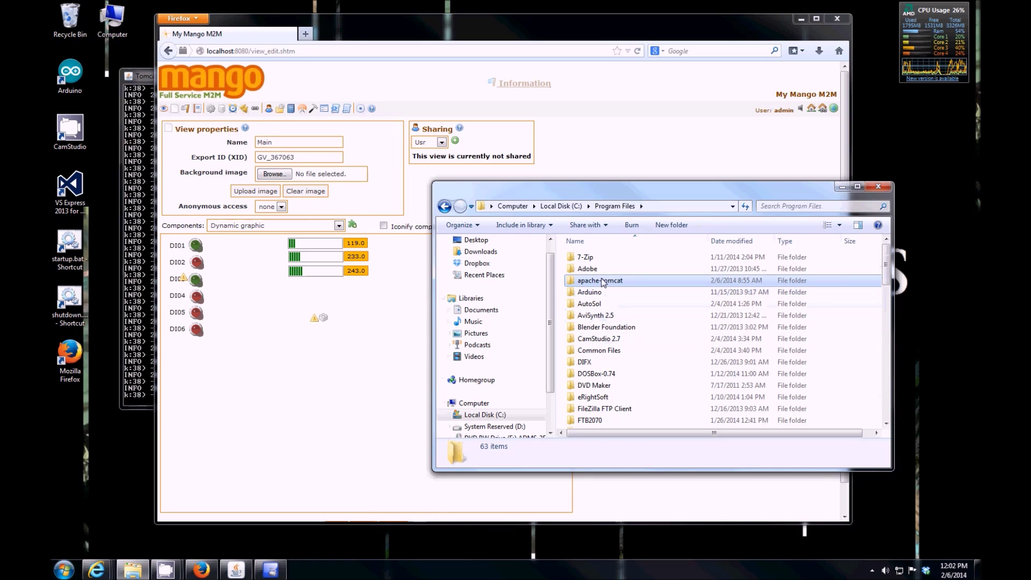
double_click(601, 283)
double_click(601, 330)
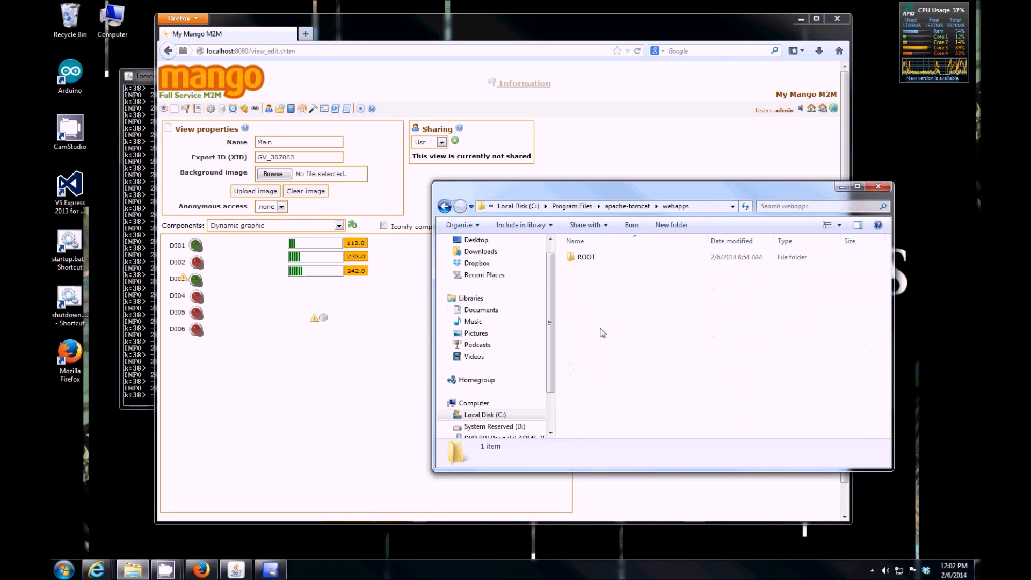
double_click(581, 256)
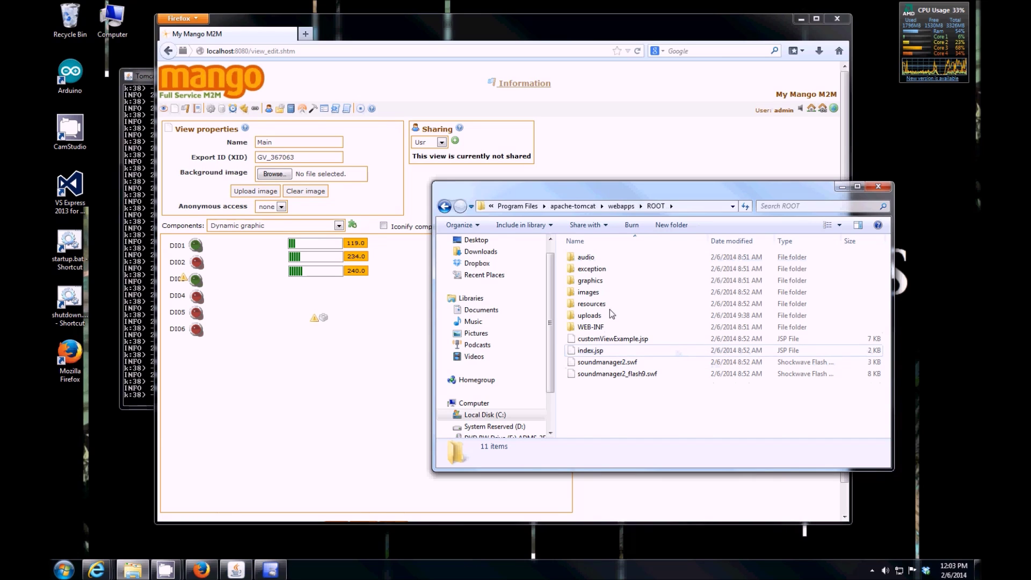
double_click(590, 280)
Inspect the HorizontalLevel folder's level.png image and info.txt settings.
left_click(600, 292)
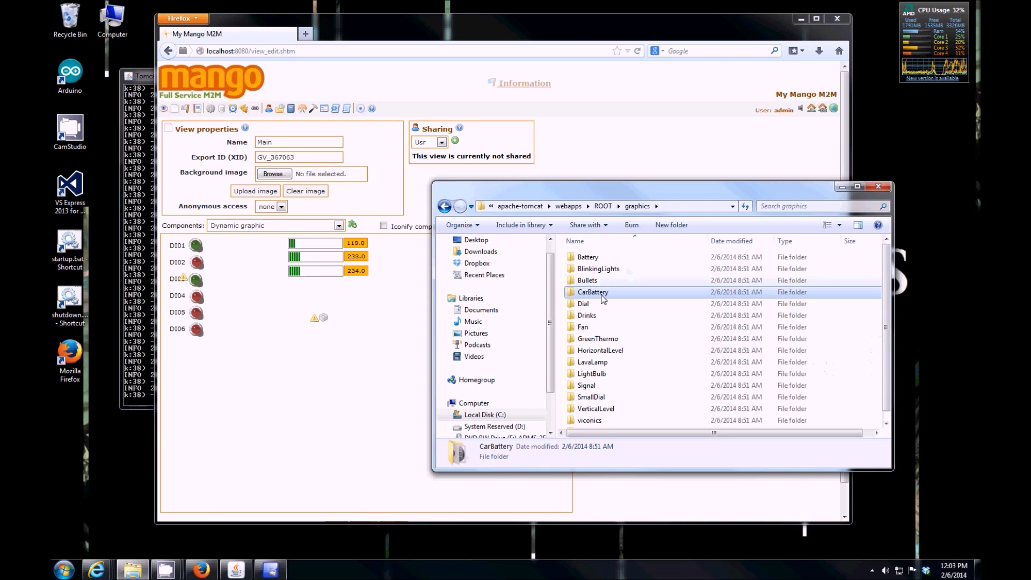
scroll(601, 300, "down", 1)
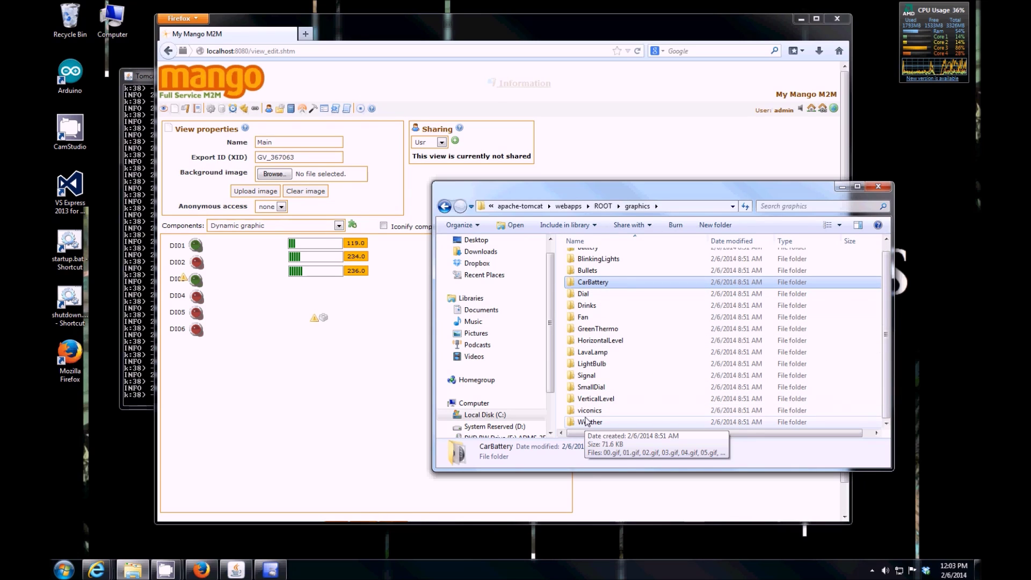
double_click(582, 341)
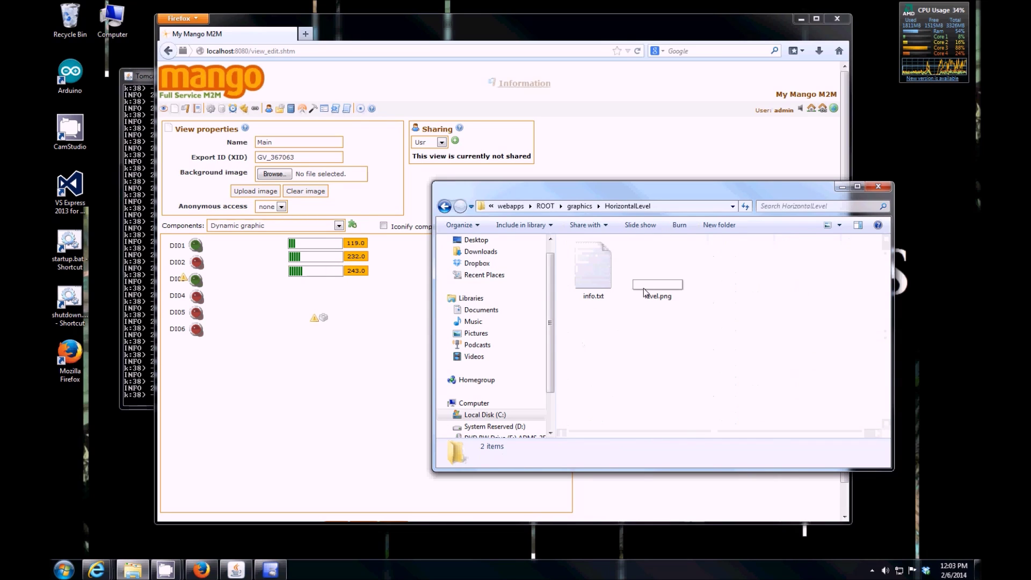
left_click(673, 297)
double_click(656, 286)
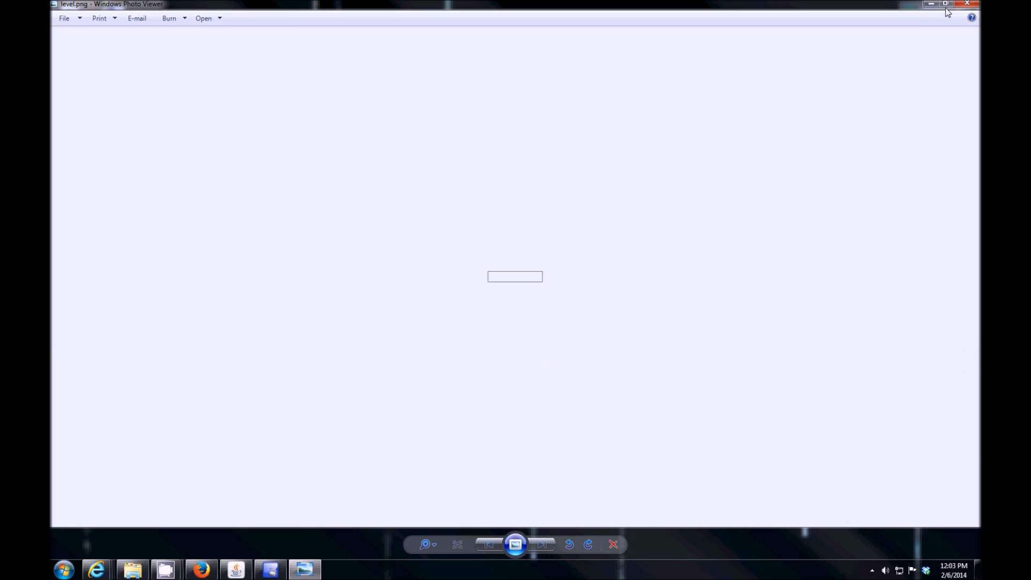
key("alt+F4")
double_click(594, 271)
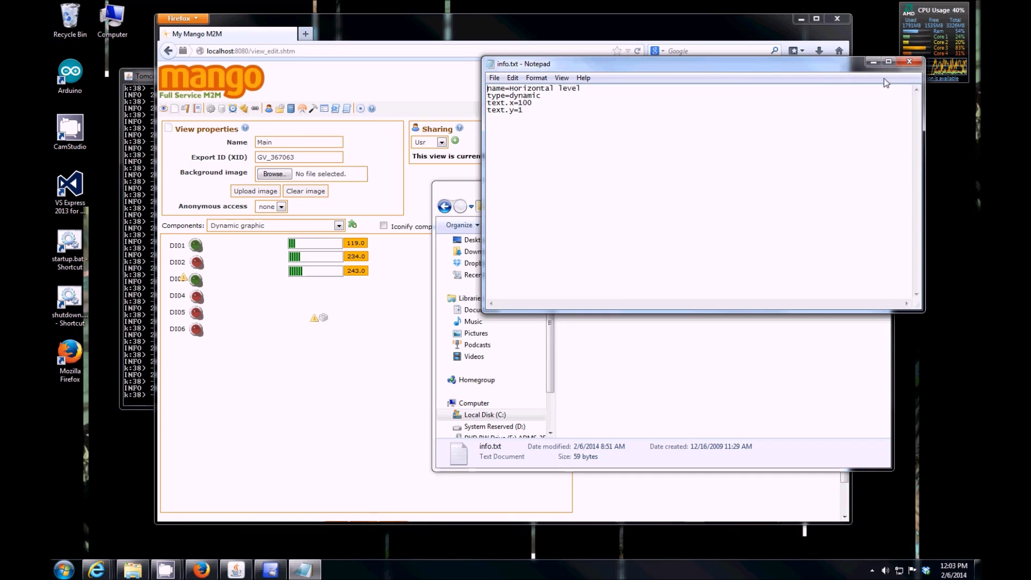
left_click(909, 62)
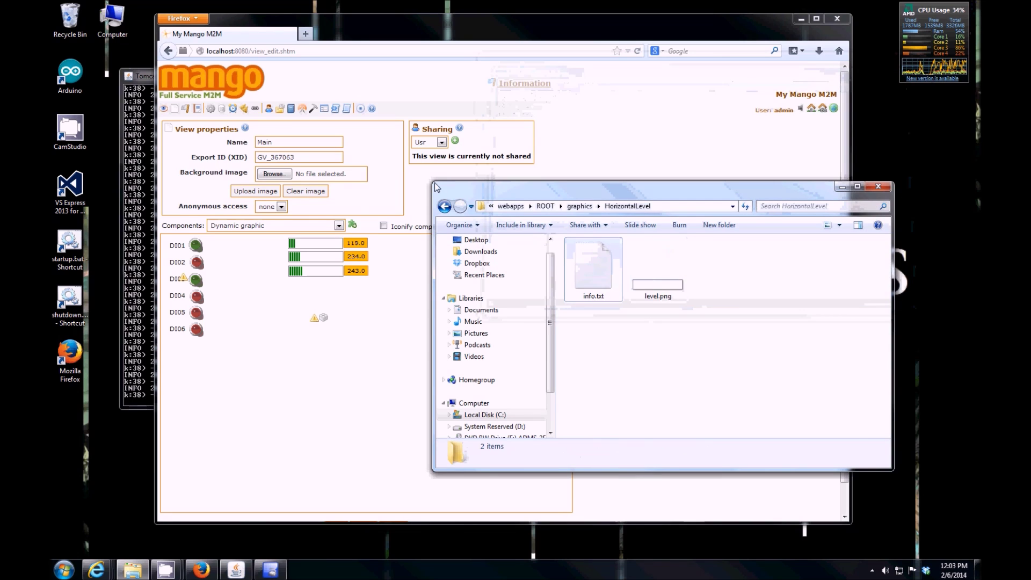
Browse viconics\VT7200\ElectricalCoil, view ElectricCoil_01.jpg, and return to VT7200.
left_click(443, 208)
left_click(582, 294)
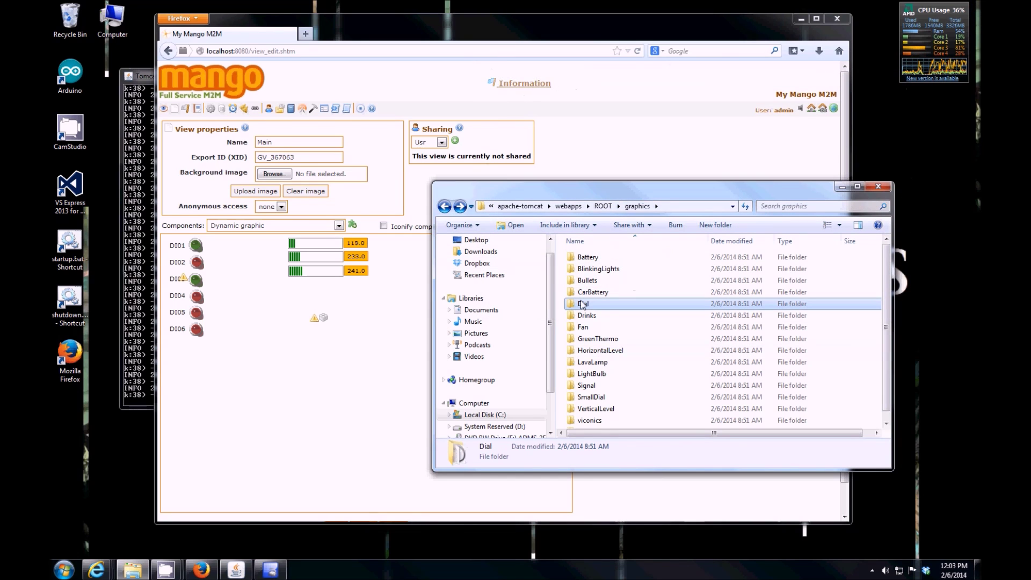
double_click(590, 410)
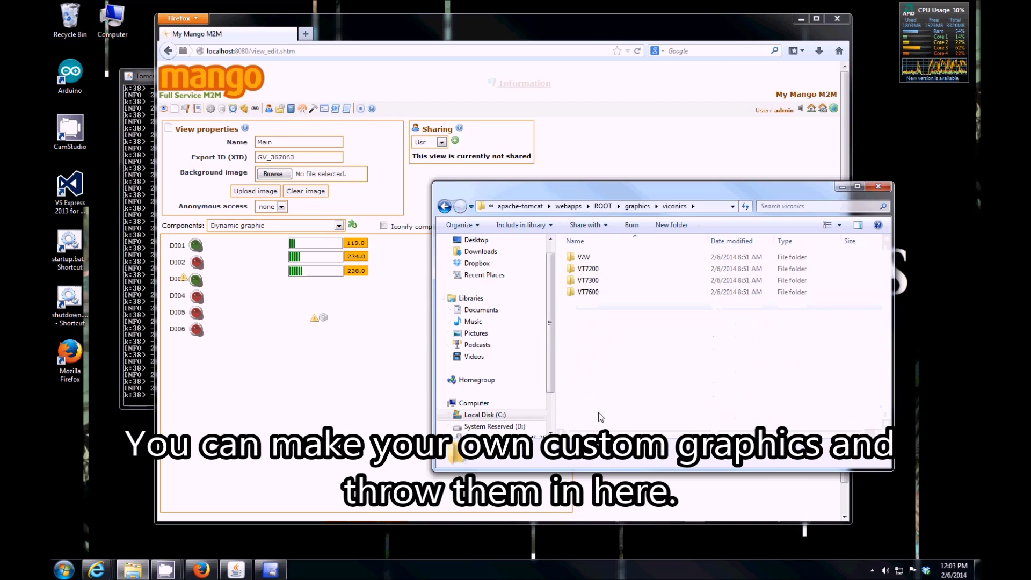
double_click(593, 268)
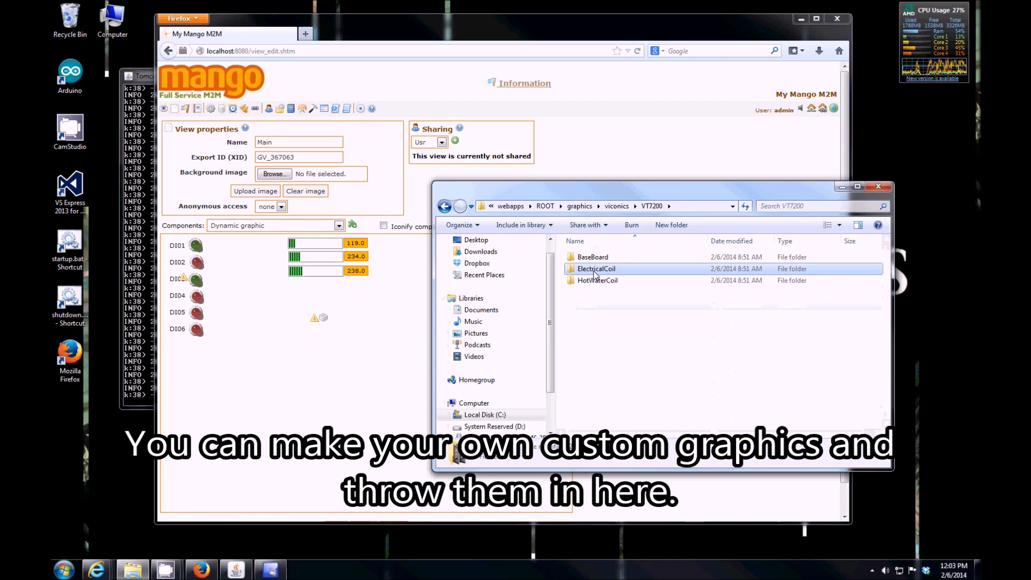
double_click(594, 271)
left_click(648, 267)
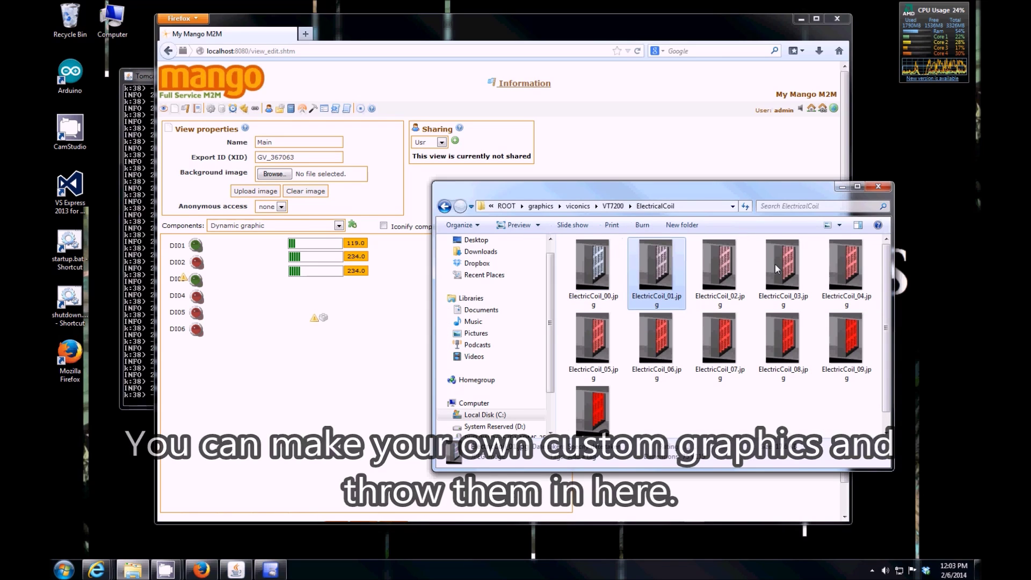
left_click(445, 206)
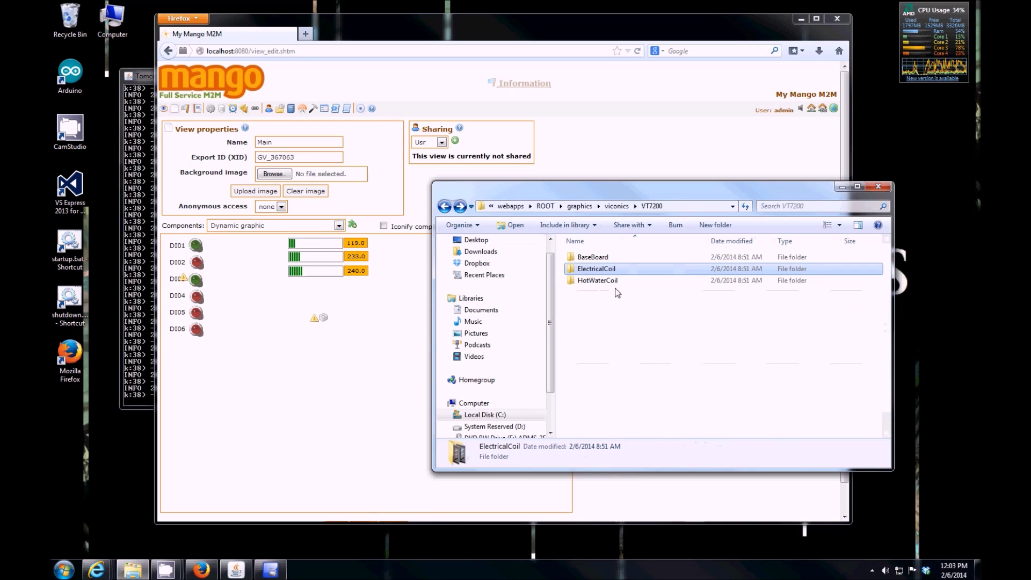
left_click(601, 282)
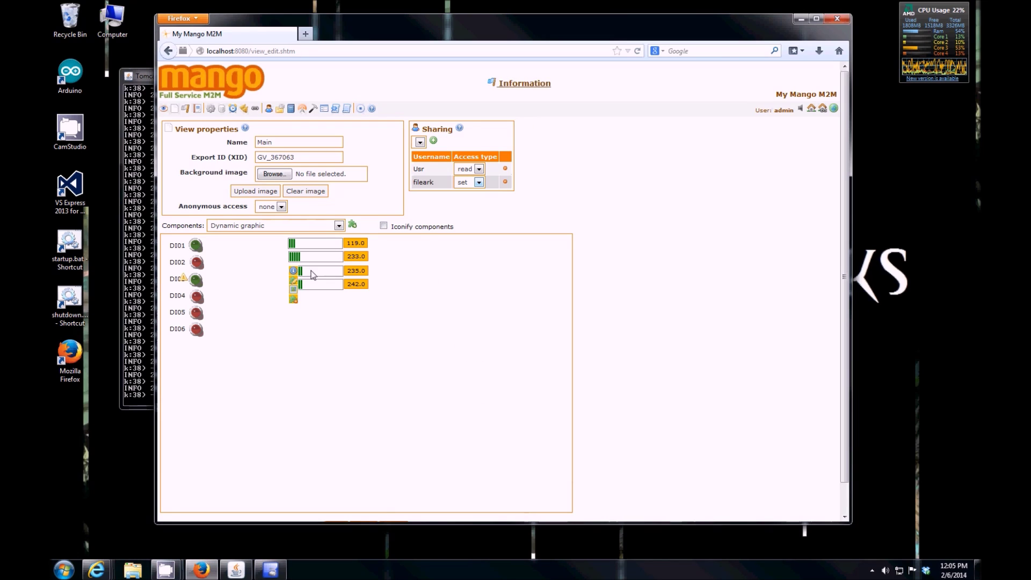